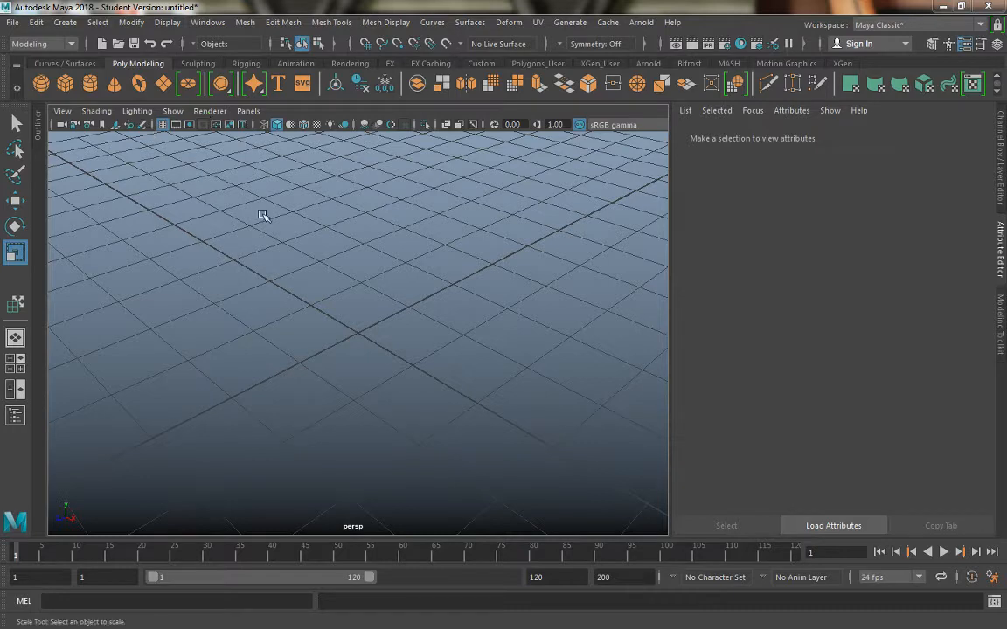
Step: Create a polygon plane and inspect its UV layout in the UV Editor, closing the editor and its UV Toolkit
{"action": "left_click", "coordinate": [164, 87]}
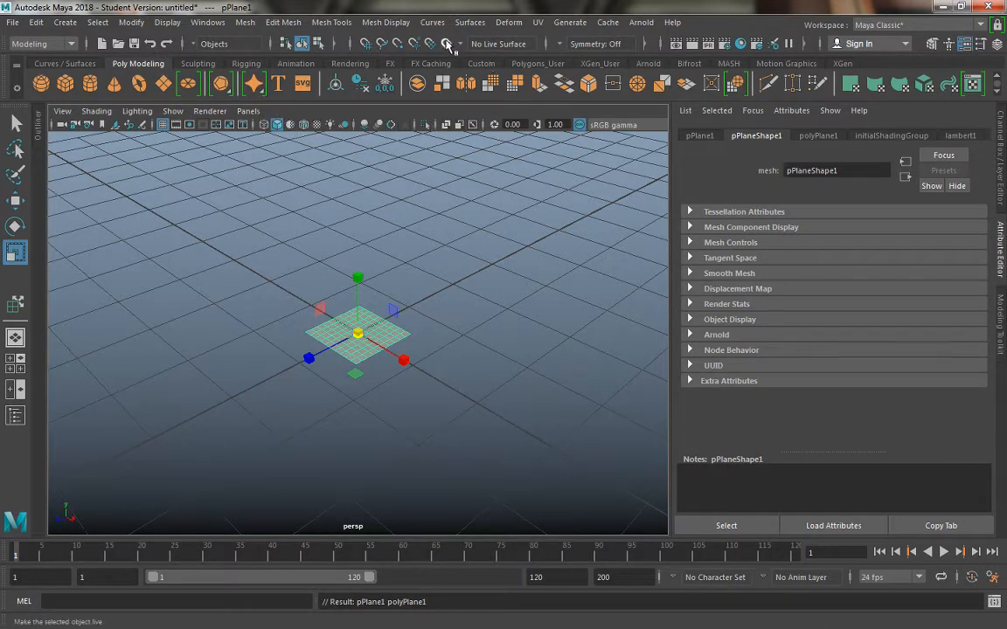
{"action": "left_click", "coordinate": [536, 23]}
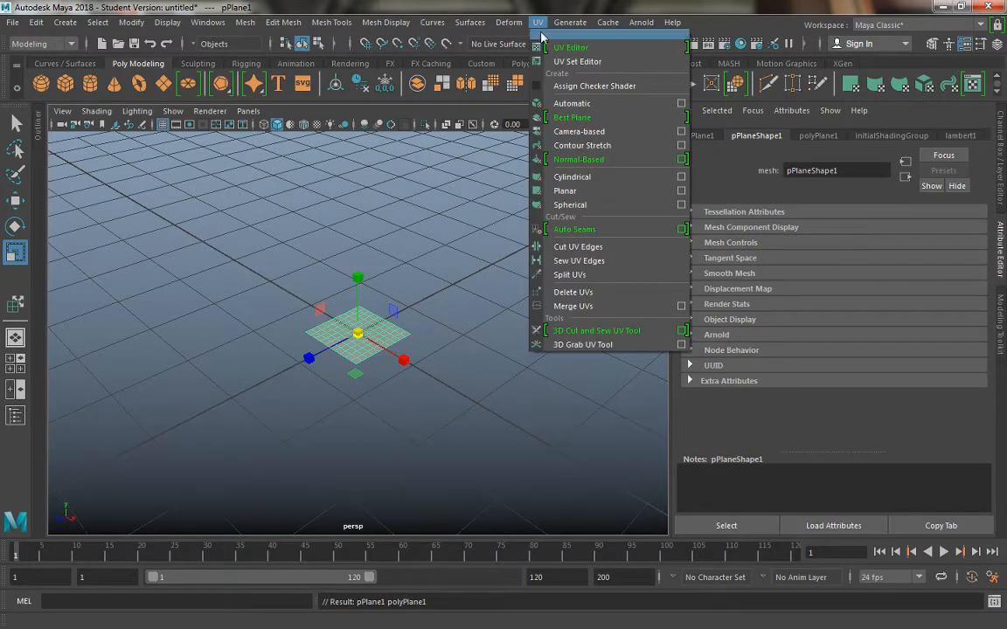
{"action": "left_click", "coordinate": [551, 48]}
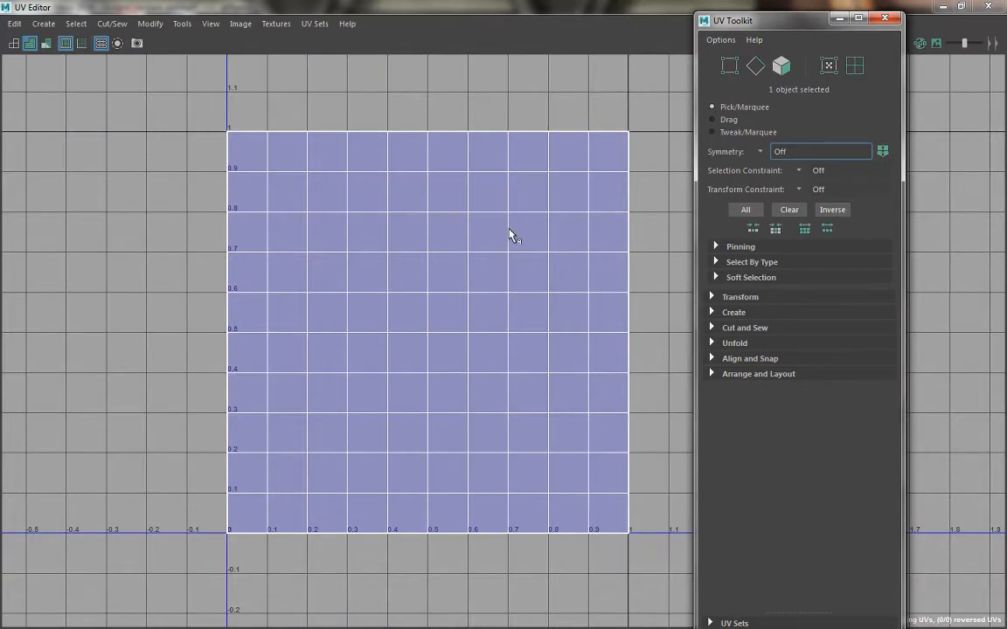
{"action": "left_click", "coordinate": [885, 18]}
{"action": "left_click", "coordinate": [981, 8]}
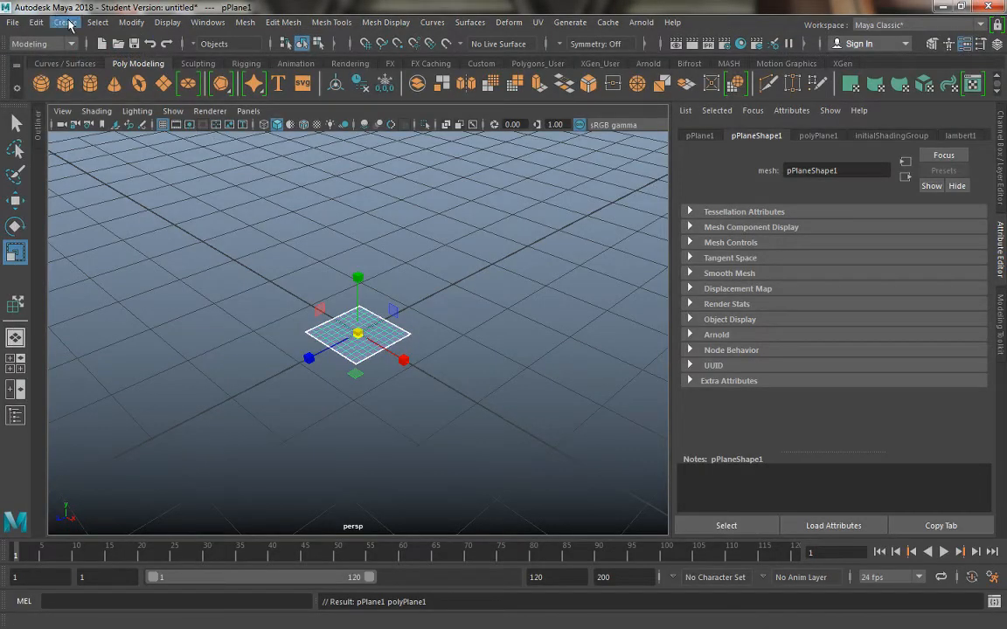
Step: Check in the Plug-in Manager whether objExport.mll is set to Loaded and Auto load
{"action": "left_click", "coordinate": [207, 23]}
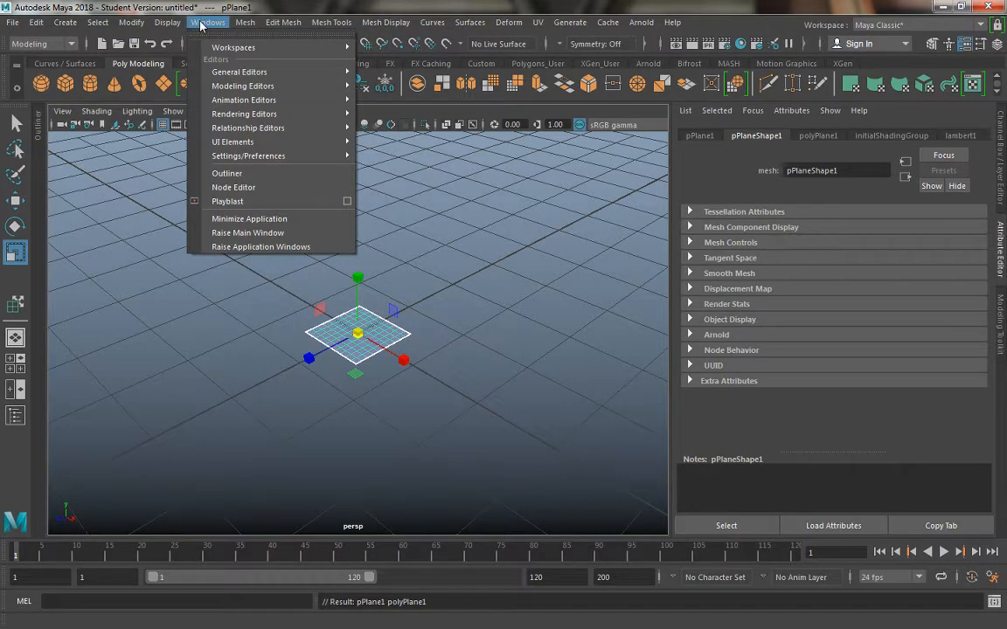
{"action": "mouse_move", "coordinate": [278, 158]}
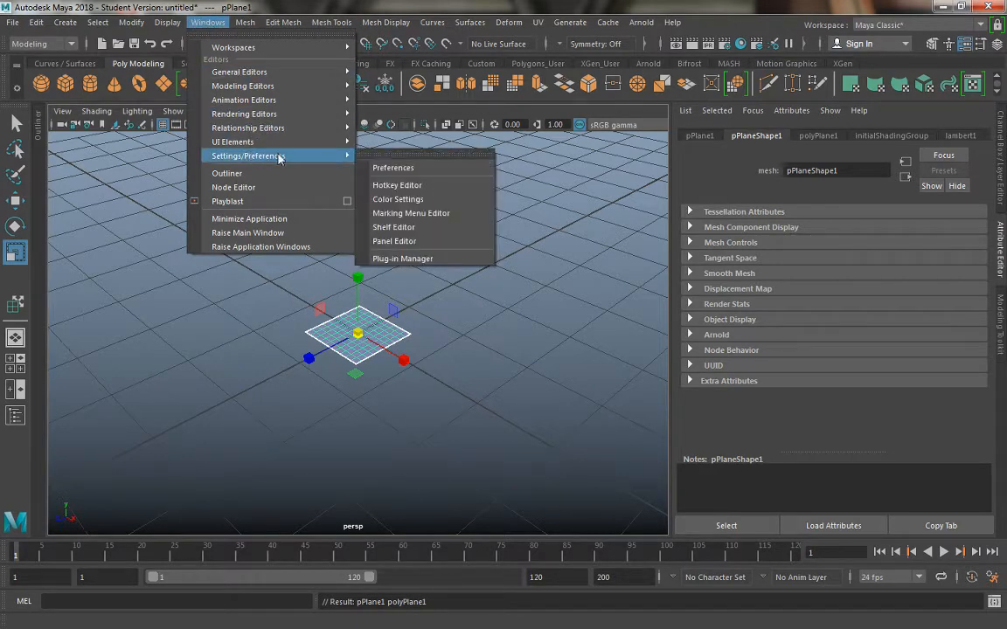
{"action": "left_click", "coordinate": [389, 258]}
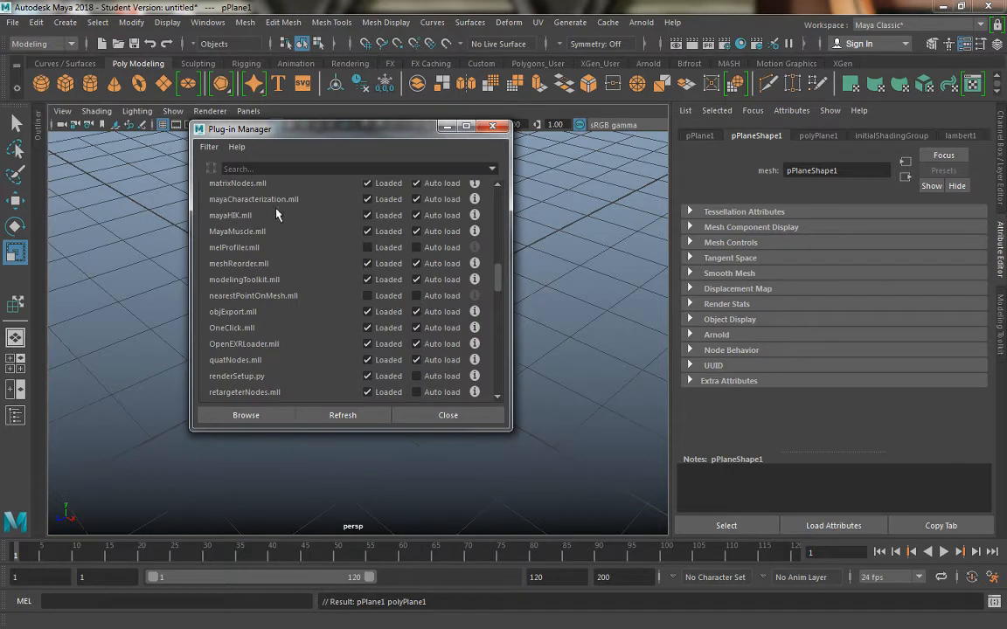
{"action": "scroll", "coordinate": [266, 262], "scroll_direction": "down", "scroll_amount": 3}
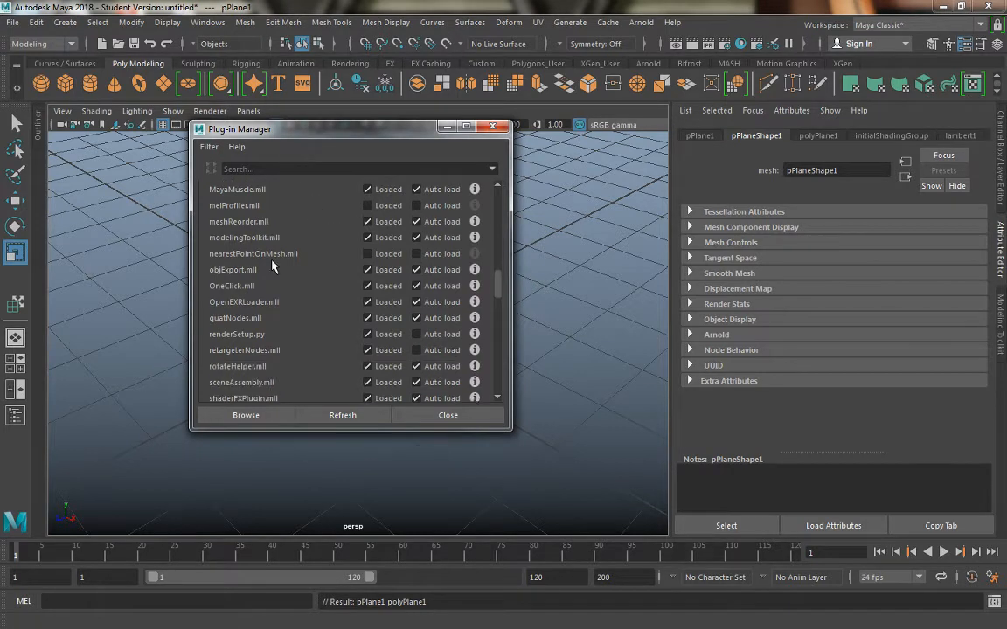
{"action": "scroll", "coordinate": [273, 265], "scroll_direction": "down", "scroll_amount": 2}
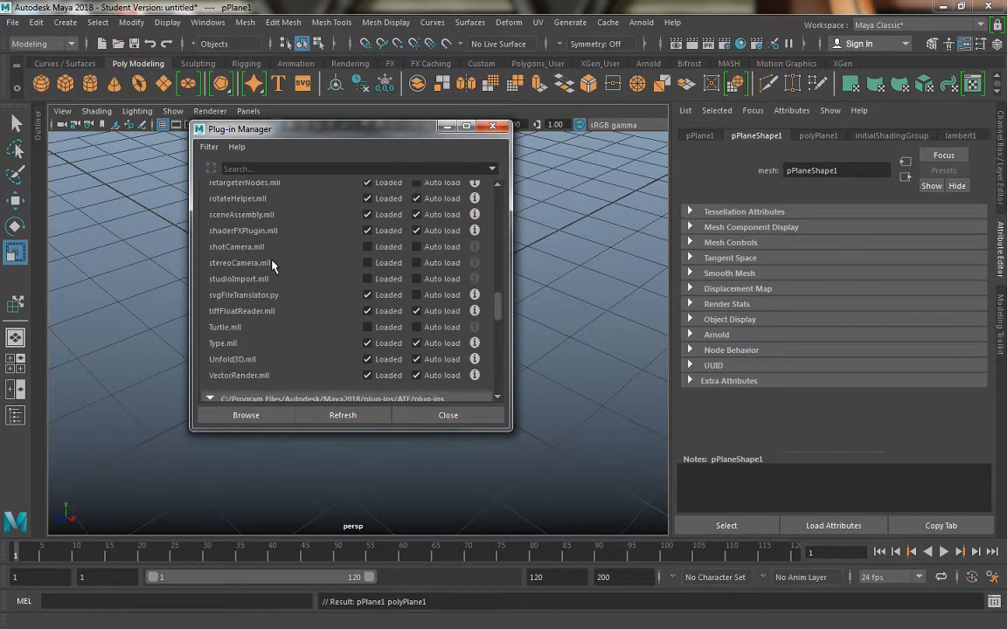
{"action": "scroll", "coordinate": [245, 265], "scroll_direction": "down", "scroll_amount": 1}
{"action": "scroll", "coordinate": [248, 266], "scroll_direction": "up", "scroll_amount": 3}
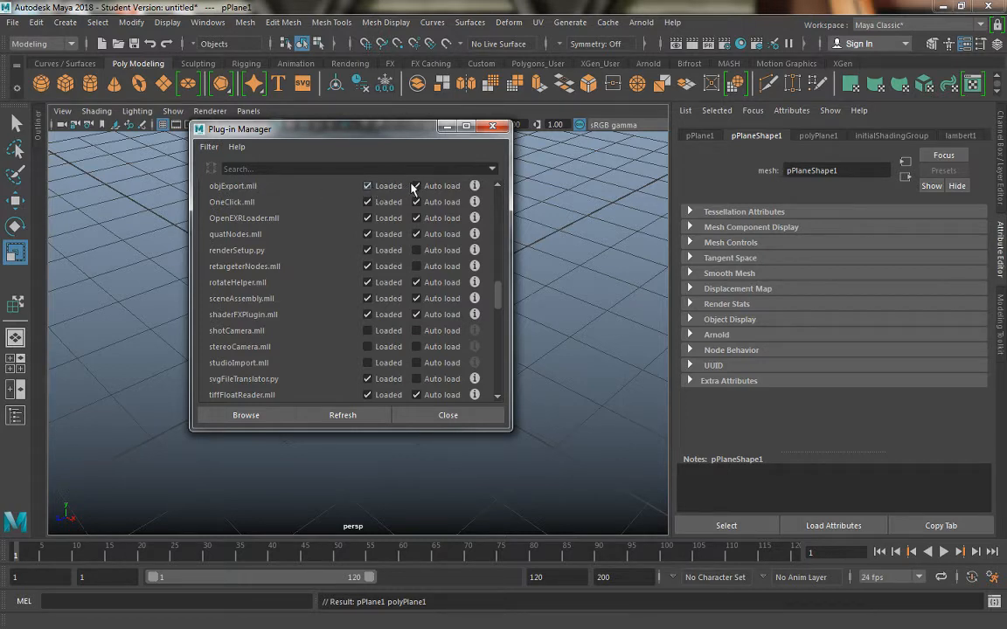
{"action": "scroll", "coordinate": [291, 224], "scroll_direction": "up", "scroll_amount": 1}
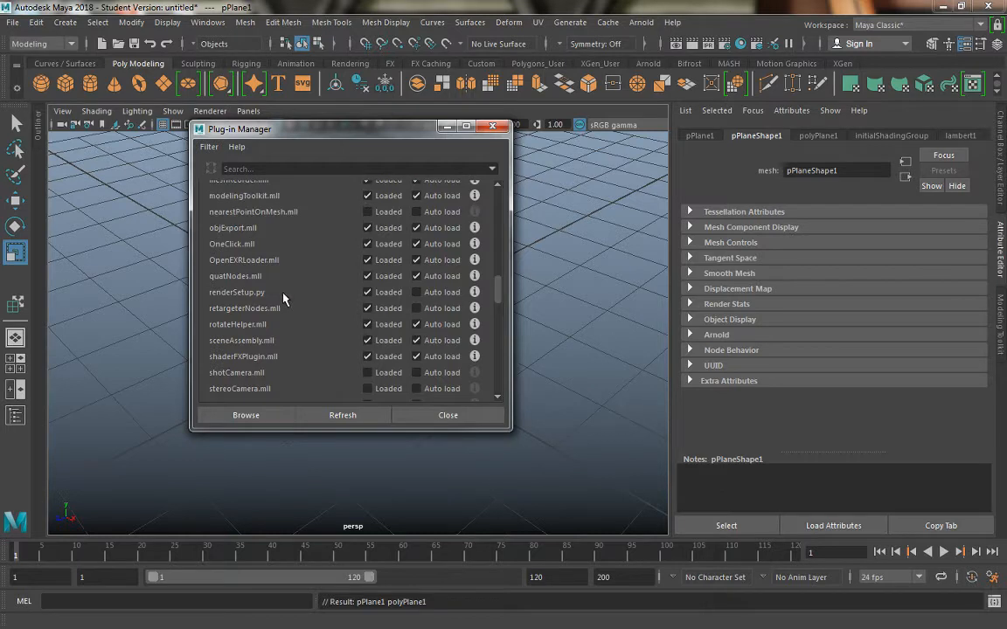
{"action": "scroll", "coordinate": [293, 280], "scroll_direction": "up", "scroll_amount": 1}
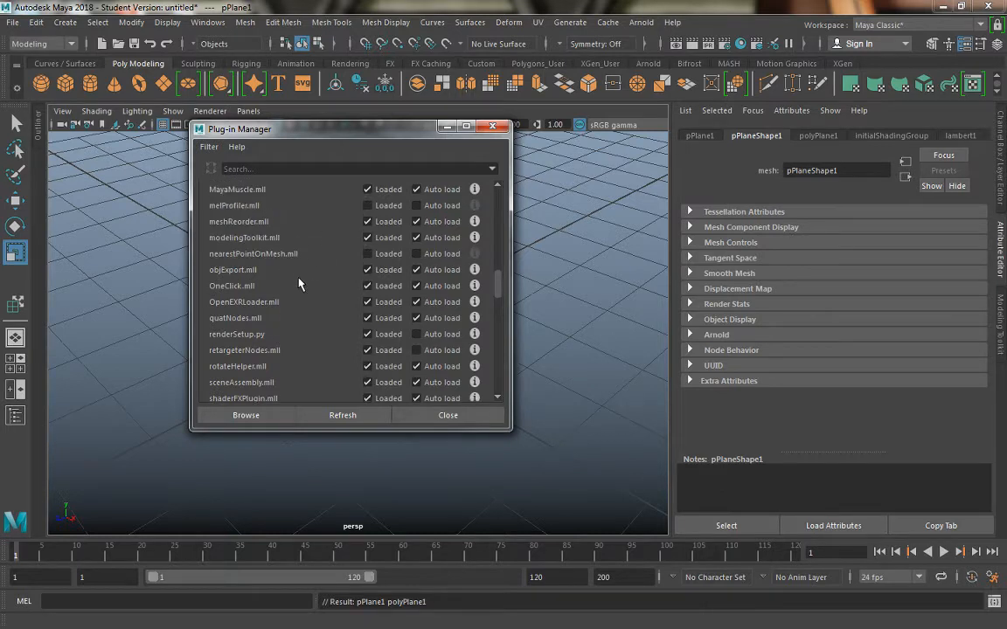
{"action": "scroll", "coordinate": [299, 284], "scroll_direction": "down", "scroll_amount": 1}
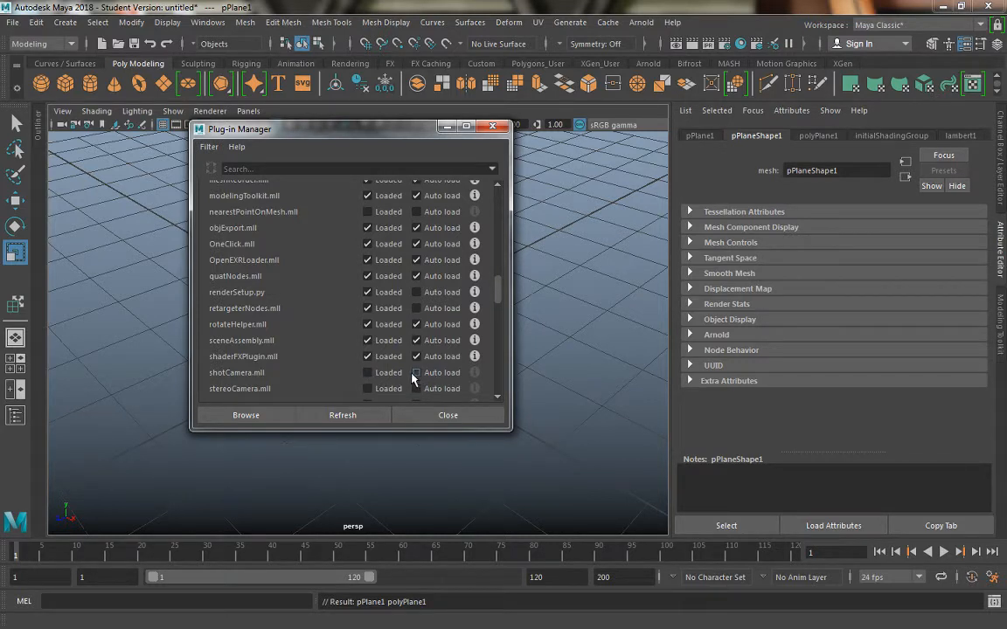
{"action": "scroll", "coordinate": [374, 363], "scroll_direction": "down", "scroll_amount": 1}
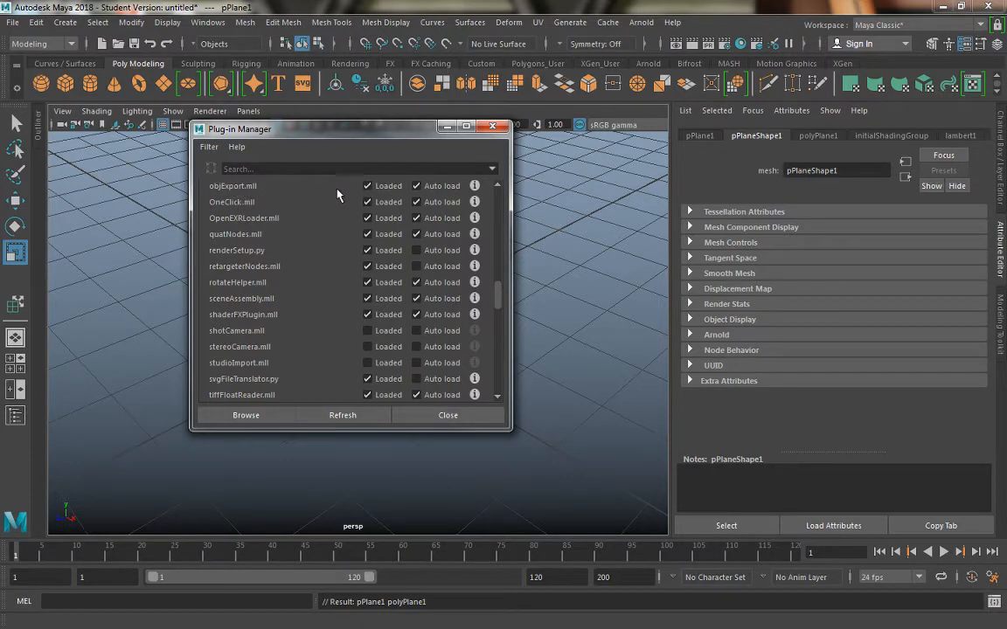
{"action": "left_click", "coordinate": [381, 414]}
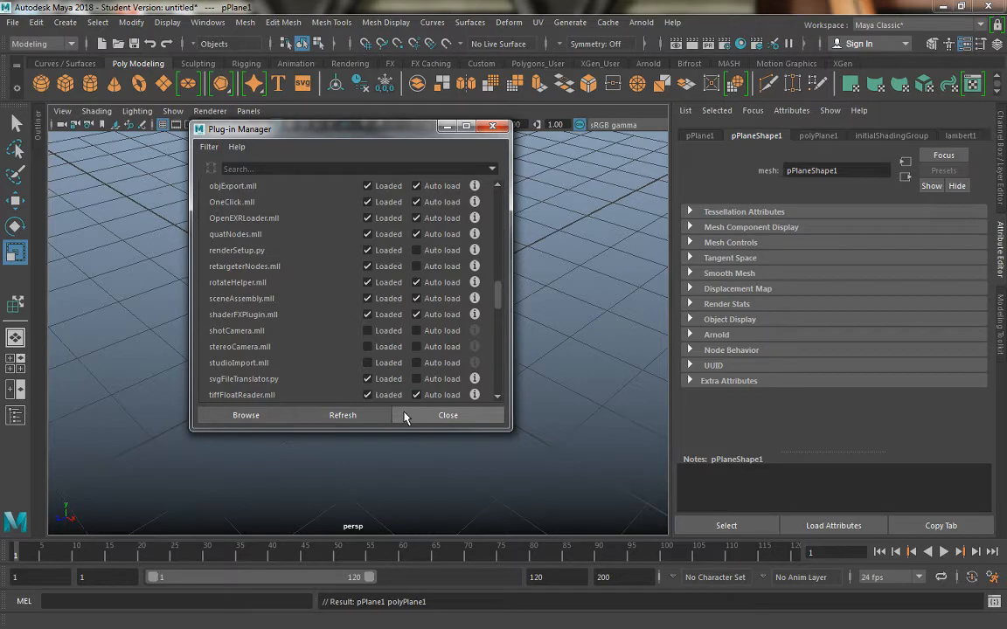
{"action": "left_click", "coordinate": [404, 416]}
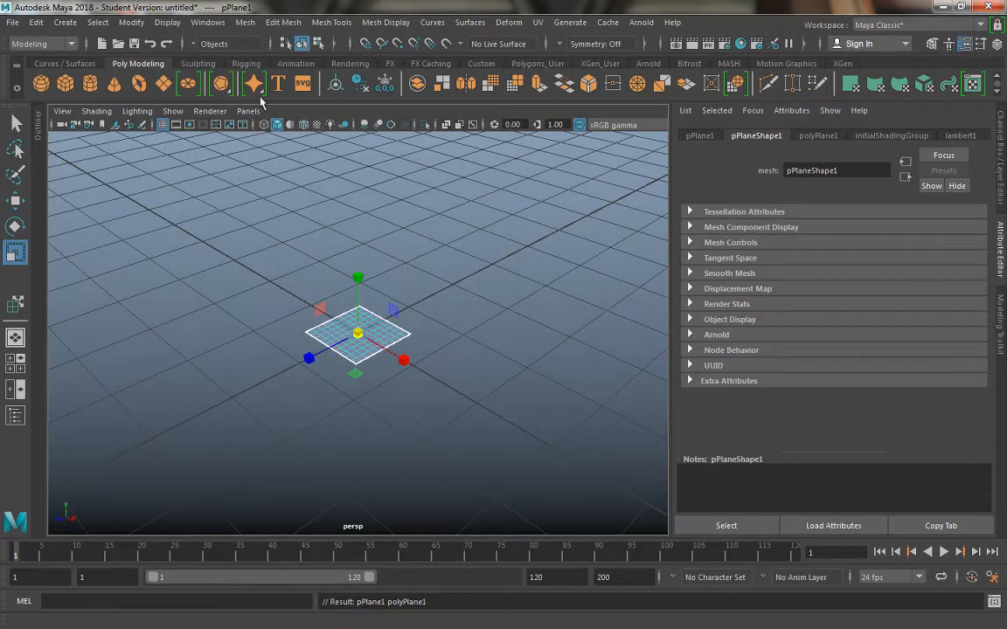
Step: Switch to the Select tool and select the whole polygon plane as an object in the perspective view
{"action": "left_click", "coordinate": [14, 23]}
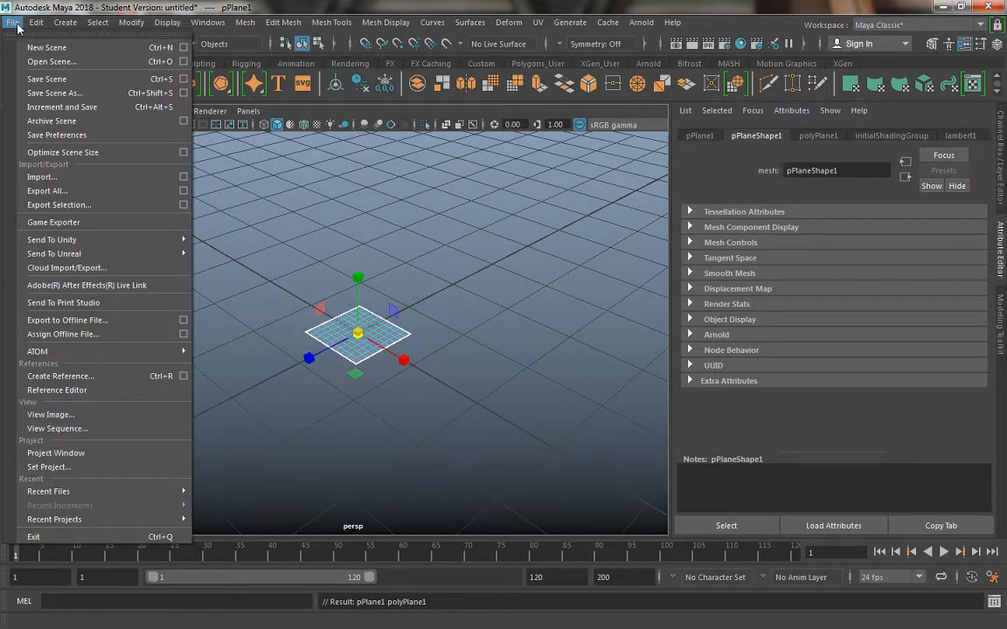
{"action": "left_click", "coordinate": [16, 25]}
{"action": "left_click", "coordinate": [15, 122]}
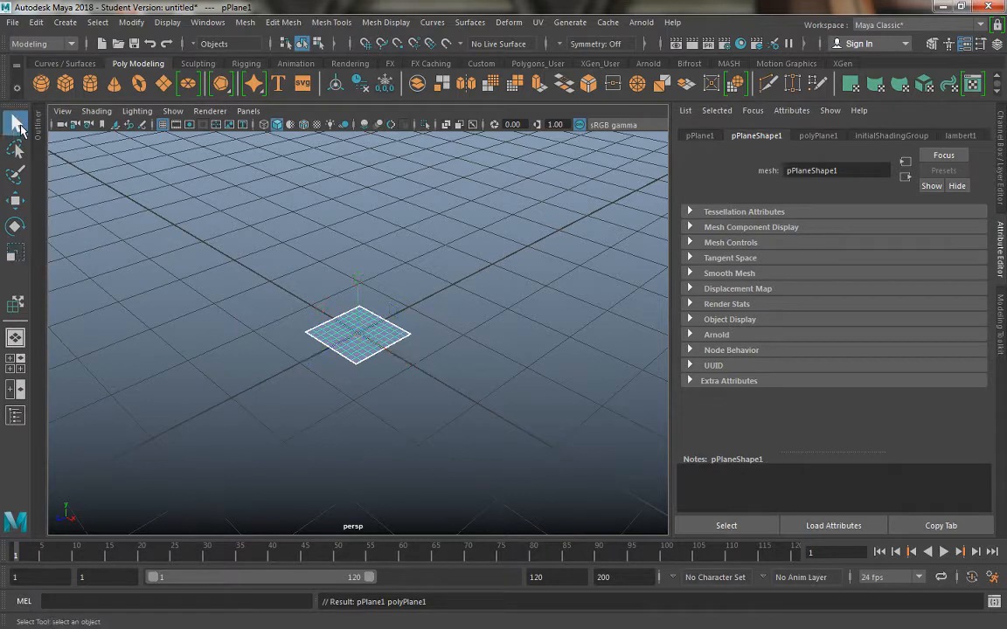
{"action": "right_click", "coordinate": [332, 318]}
{"action": "left_click", "coordinate": [399, 191]}
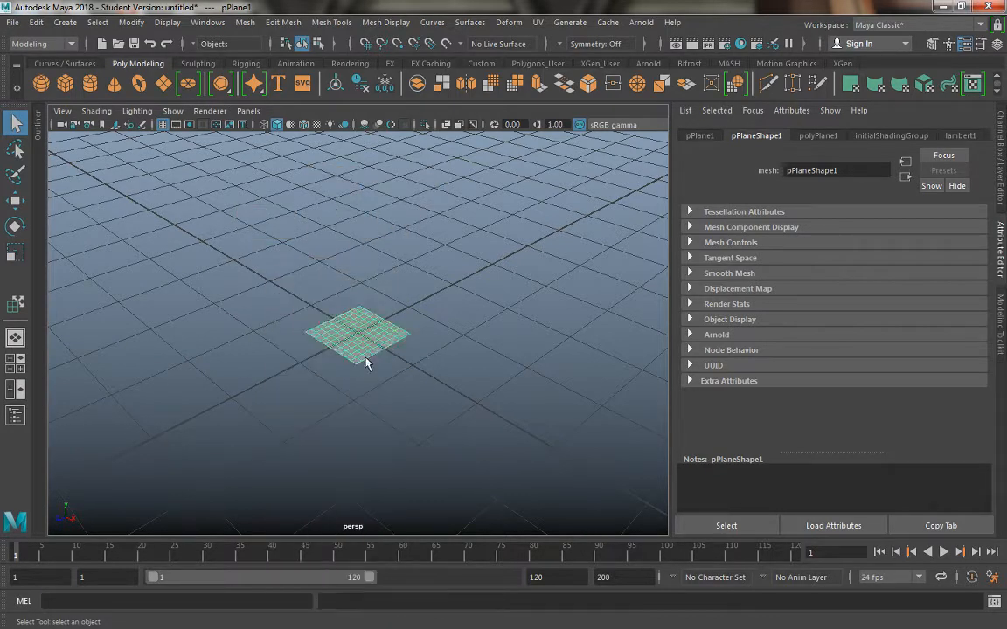
{"action": "left_click_drag", "start_coordinate": [279, 287], "coordinate": [435, 420]}
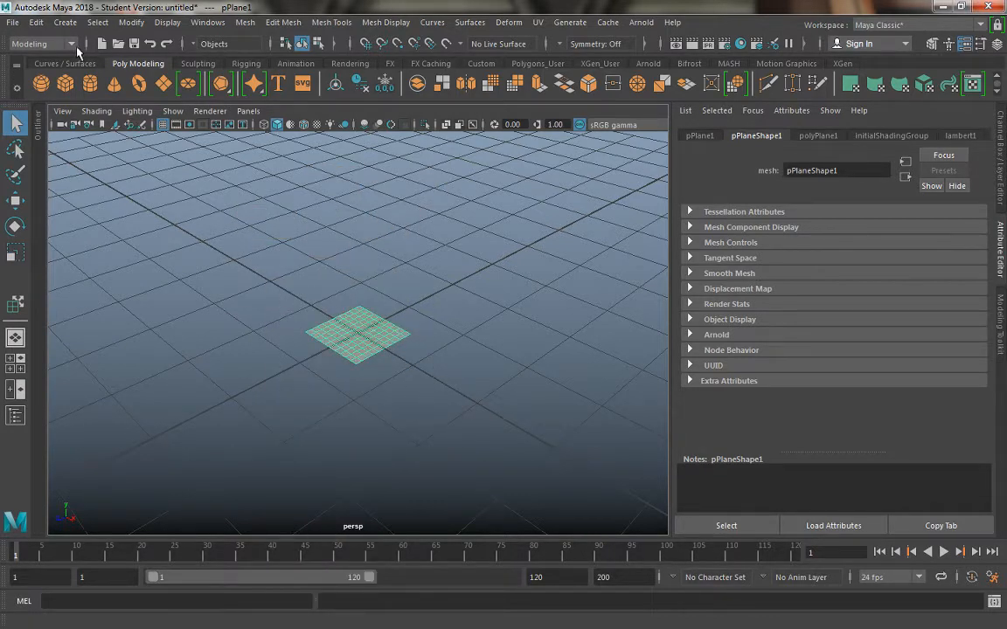
Step: Export the selected plane as OBJexport to PolyPlane_Demo.obj in the Projection_Texturing folder, replacing the existing file
{"action": "left_click", "coordinate": [13, 24]}
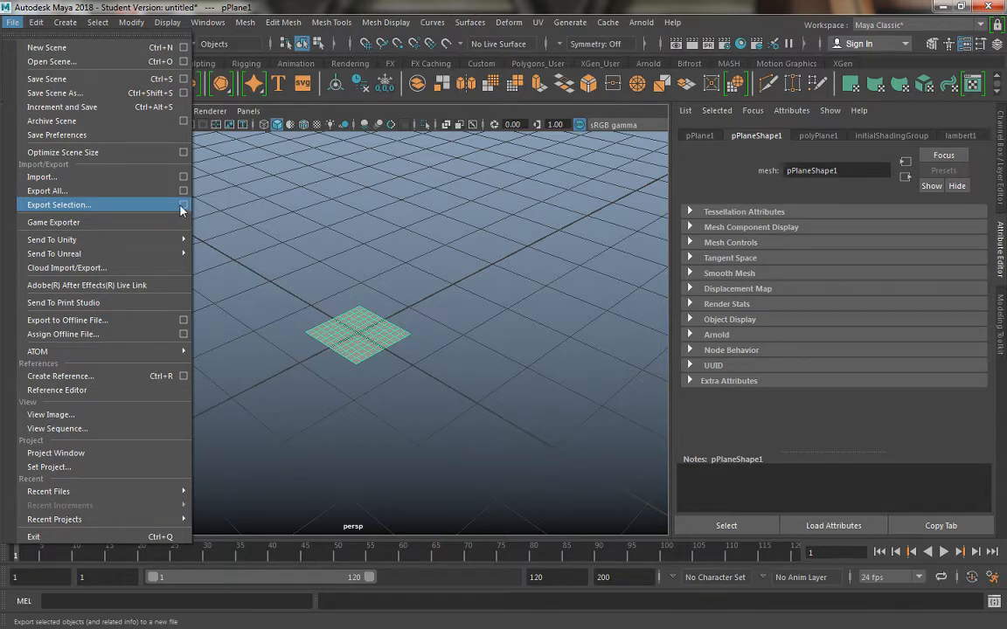
{"action": "left_click", "coordinate": [52, 206]}
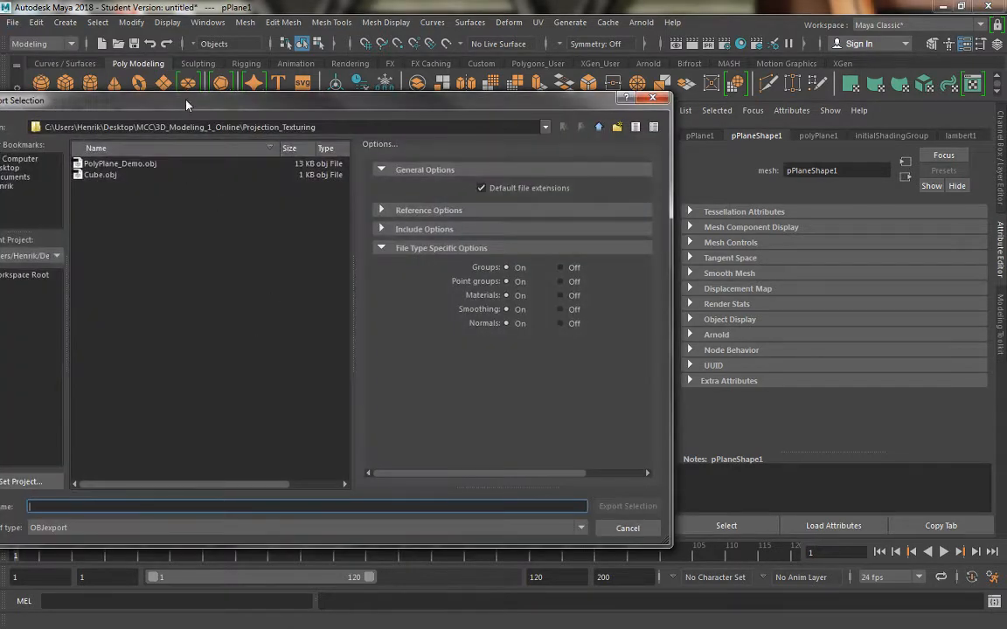
{"action": "left_click_drag", "start_coordinate": [186, 105], "coordinate": [282, 80]}
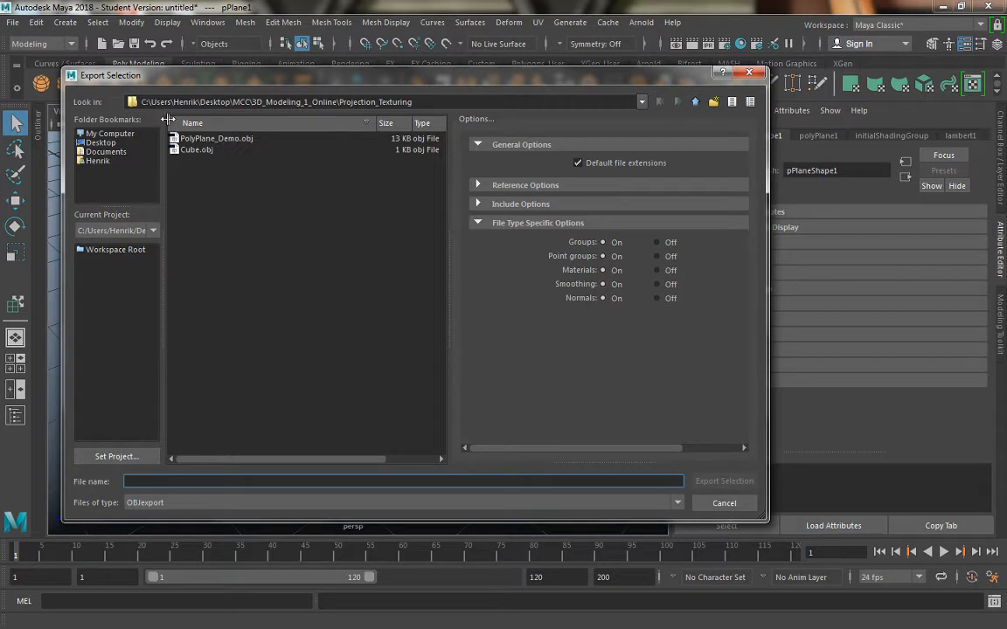
{"action": "left_click", "coordinate": [214, 139]}
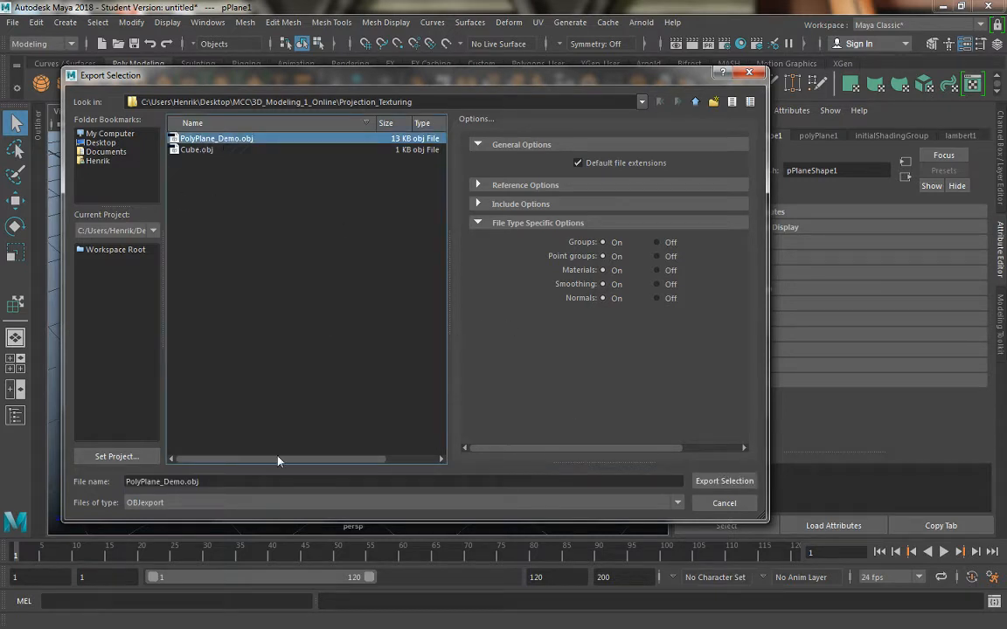
{"action": "left_click", "coordinate": [154, 504]}
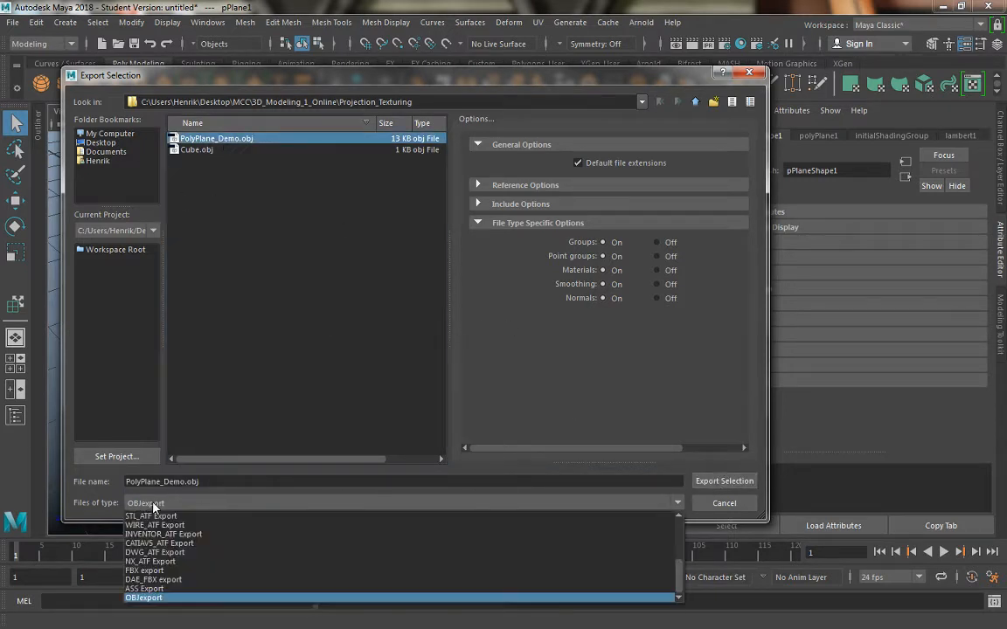
{"action": "scroll", "coordinate": [161, 569], "scroll_direction": "up", "scroll_amount": 8}
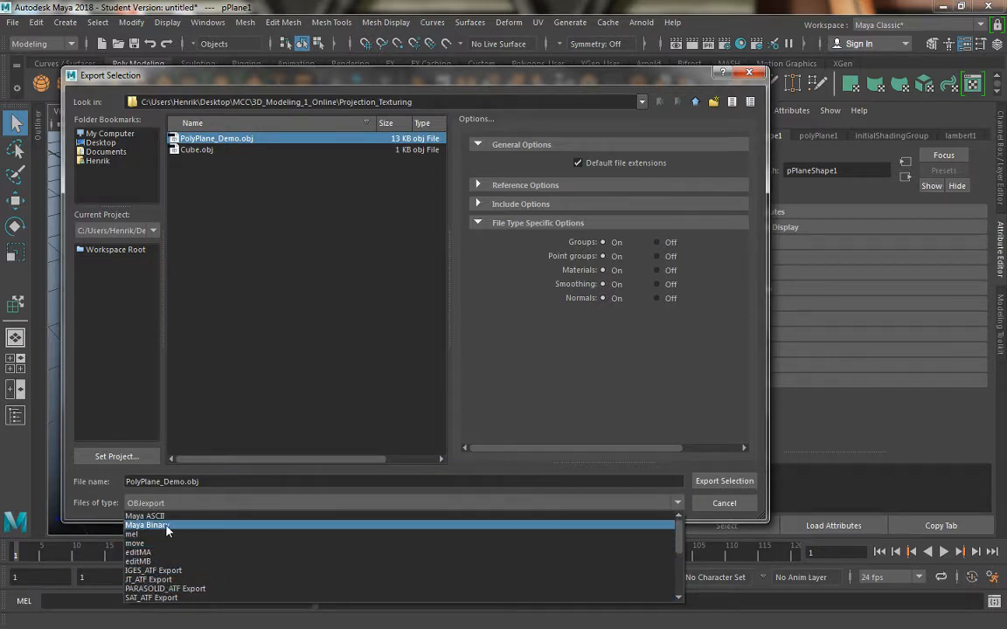
{"action": "scroll", "coordinate": [166, 533], "scroll_direction": "down", "scroll_amount": 8}
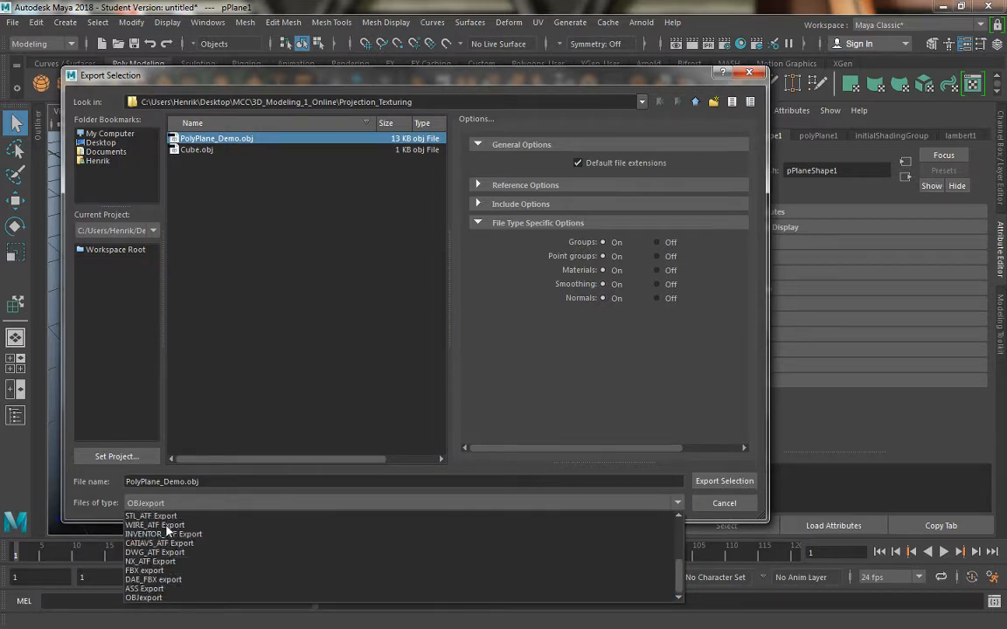
{"action": "left_click", "coordinate": [162, 598]}
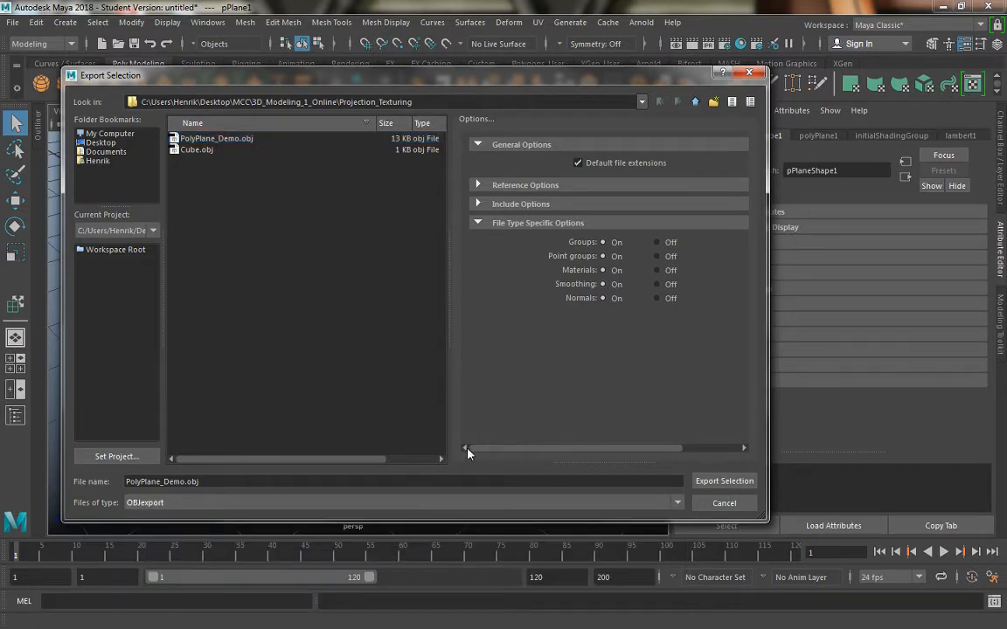
{"action": "left_click", "coordinate": [708, 483]}
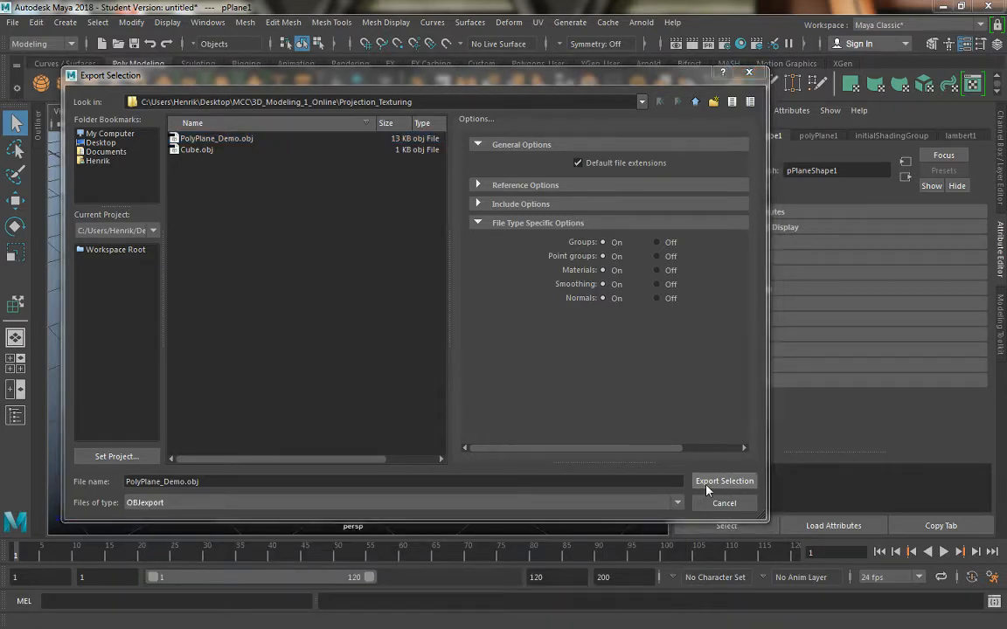
{"action": "left_click", "coordinate": [388, 319]}
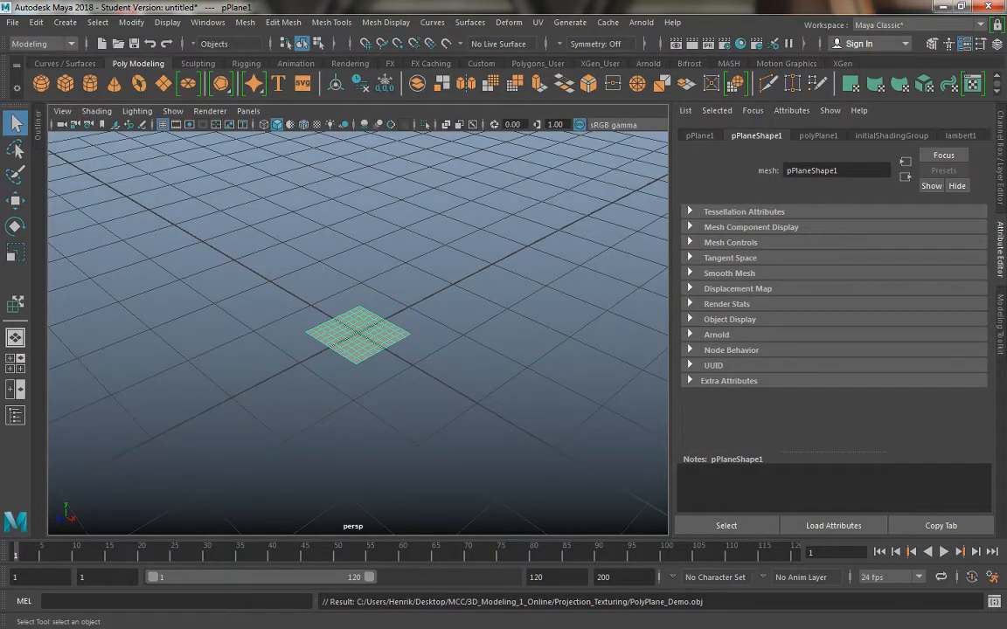
Step: Switch to Photoshop and check that the 3D workspace is the active one
{"action": "left_click_drag", "start_coordinate": [681, 103], "coordinate": [672, 5]}
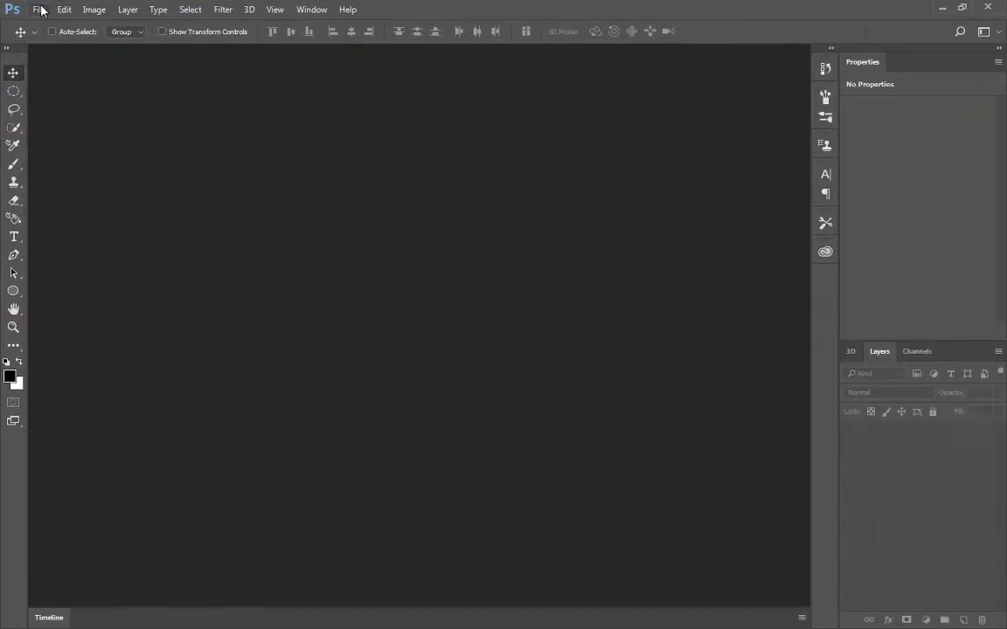
{"action": "left_click", "coordinate": [40, 10]}
{"action": "left_click", "coordinate": [41, 9]}
{"action": "left_click", "coordinate": [1000, 33]}
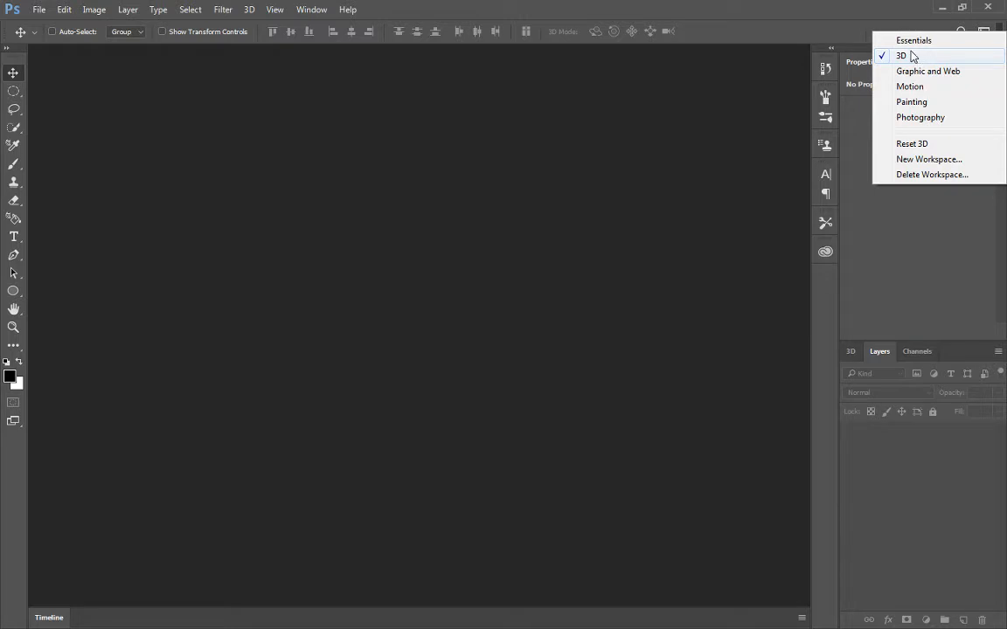
{"action": "left_click", "coordinate": [719, 103]}
Step: Try to open the PolyPlane_Demo OBJ from the Projection_Texturing folder as a new 3D document with the default scene settings
{"action": "left_click", "coordinate": [38, 10]}
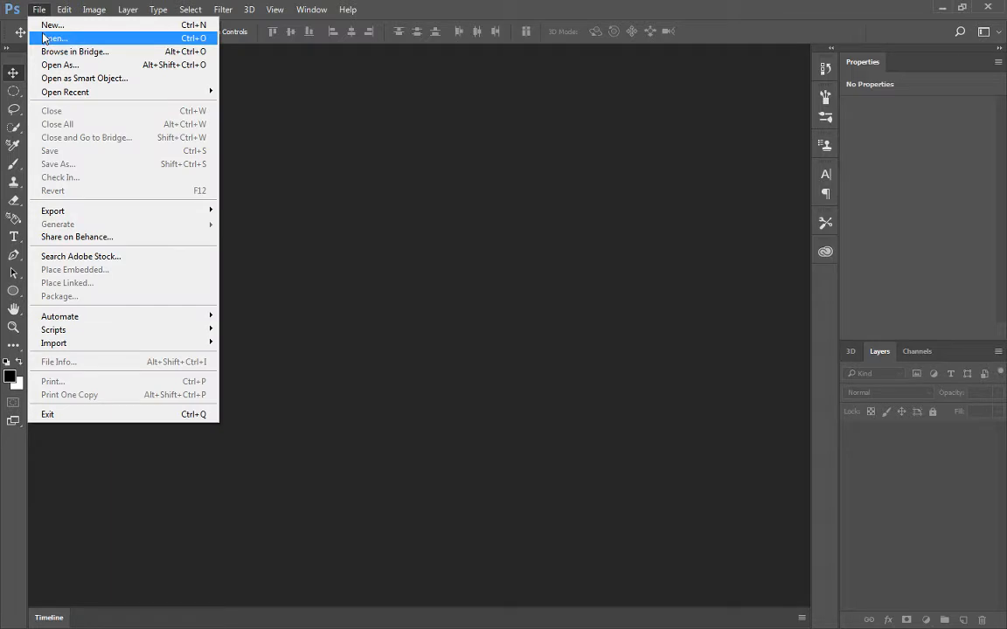
{"action": "key", "text": "ctrl+o"}
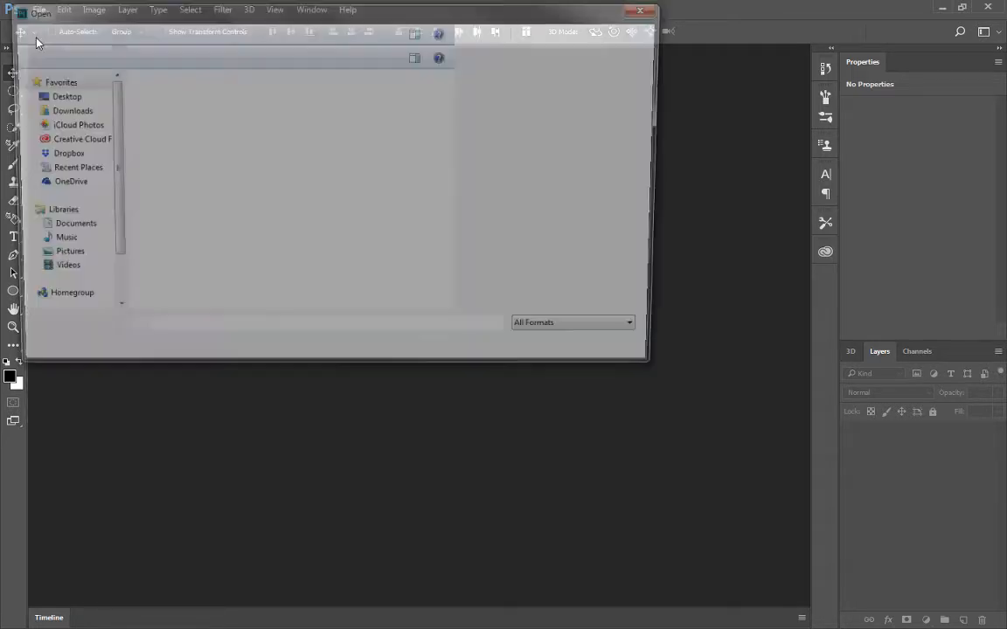
{"action": "left_click", "coordinate": [471, 113]}
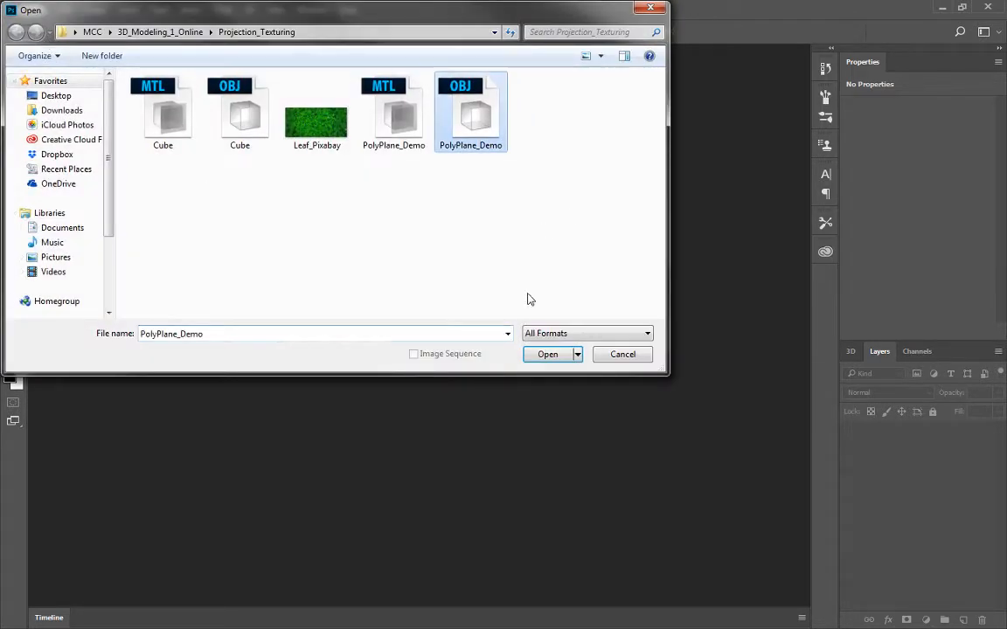
{"action": "left_click", "coordinate": [548, 354]}
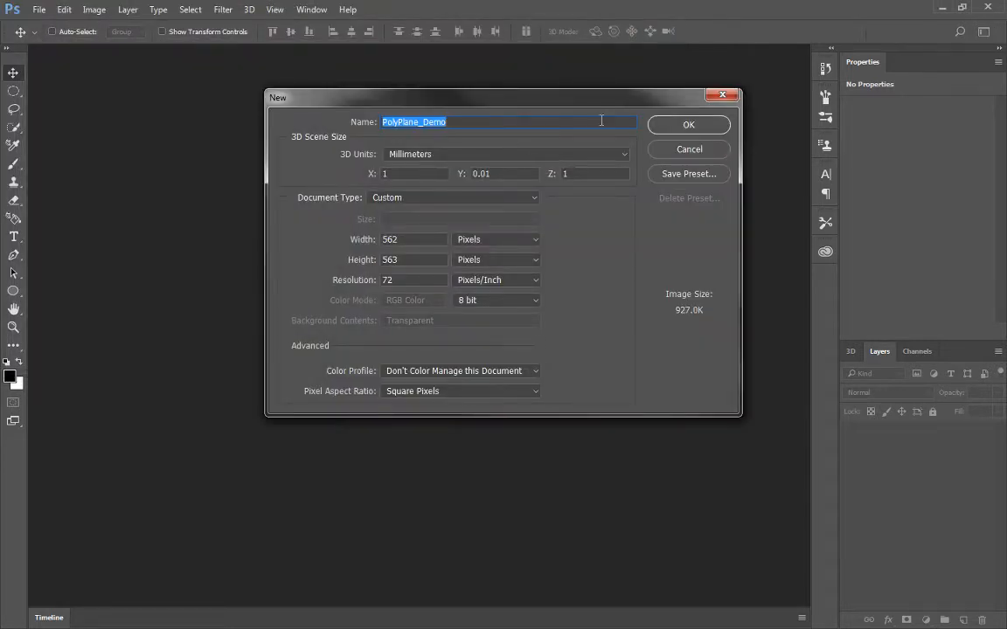
{"action": "left_click", "coordinate": [670, 129]}
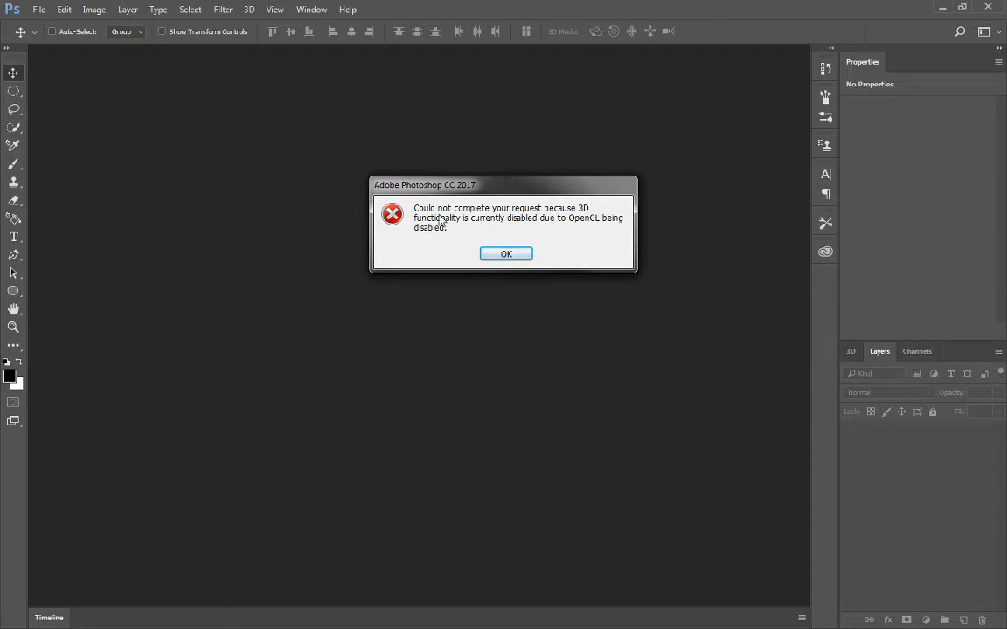
{"action": "left_click", "coordinate": [507, 255]}
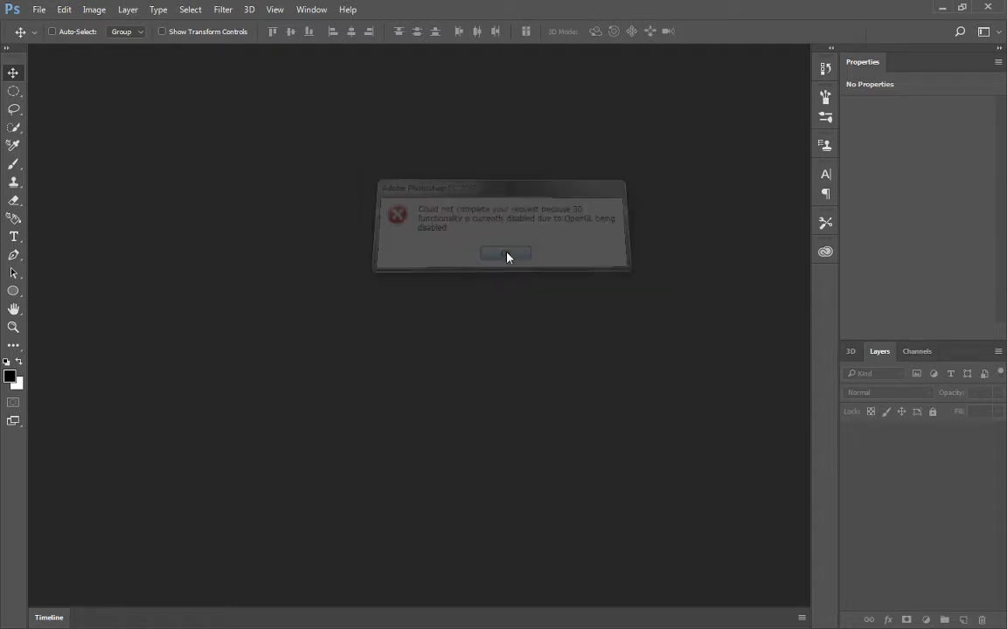
Step: Enable Use Graphics Processor in the Performance preferences and check that the 3D preference settings are available
{"action": "left_click", "coordinate": [38, 11]}
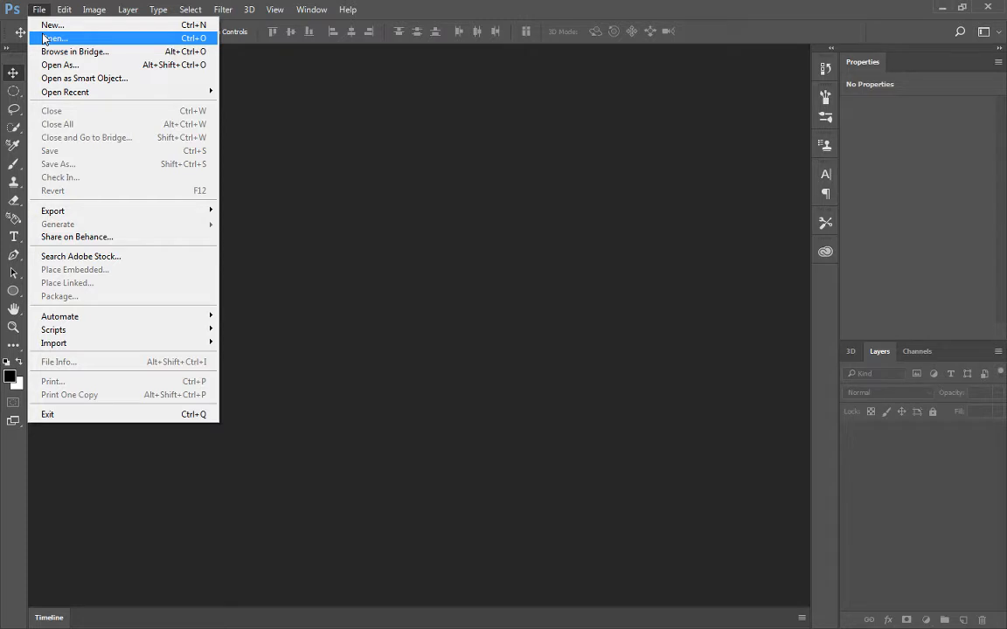
{"action": "mouse_move", "coordinate": [64, 10]}
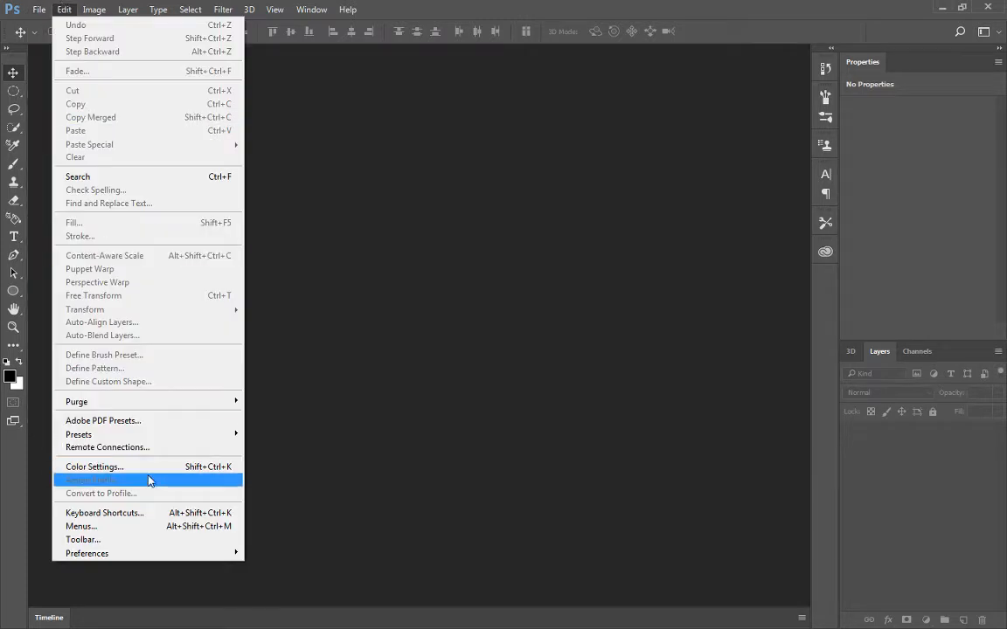
{"action": "mouse_move", "coordinate": [146, 555]}
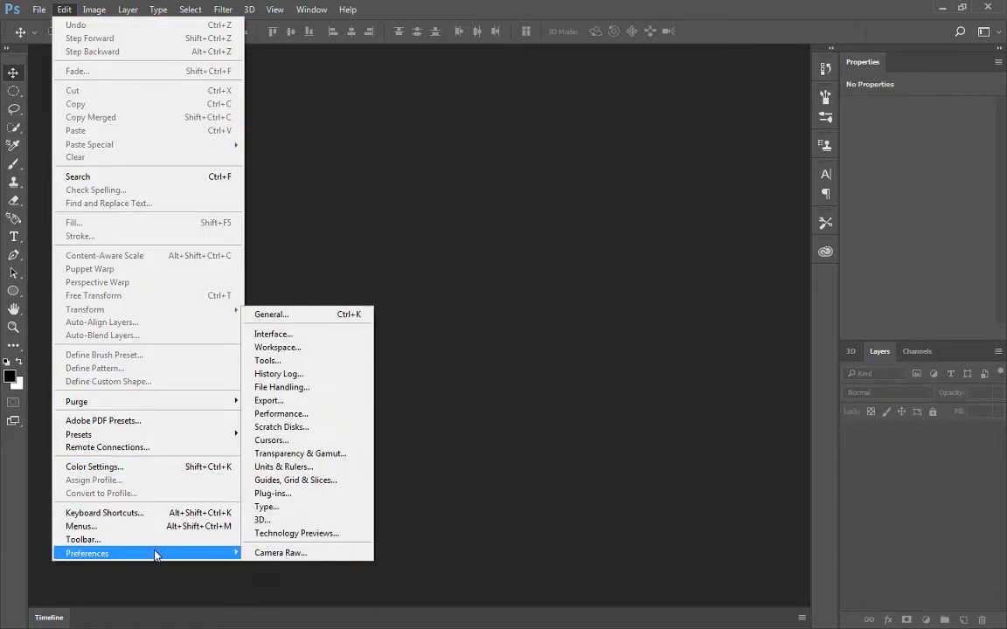
{"action": "left_click", "coordinate": [288, 319]}
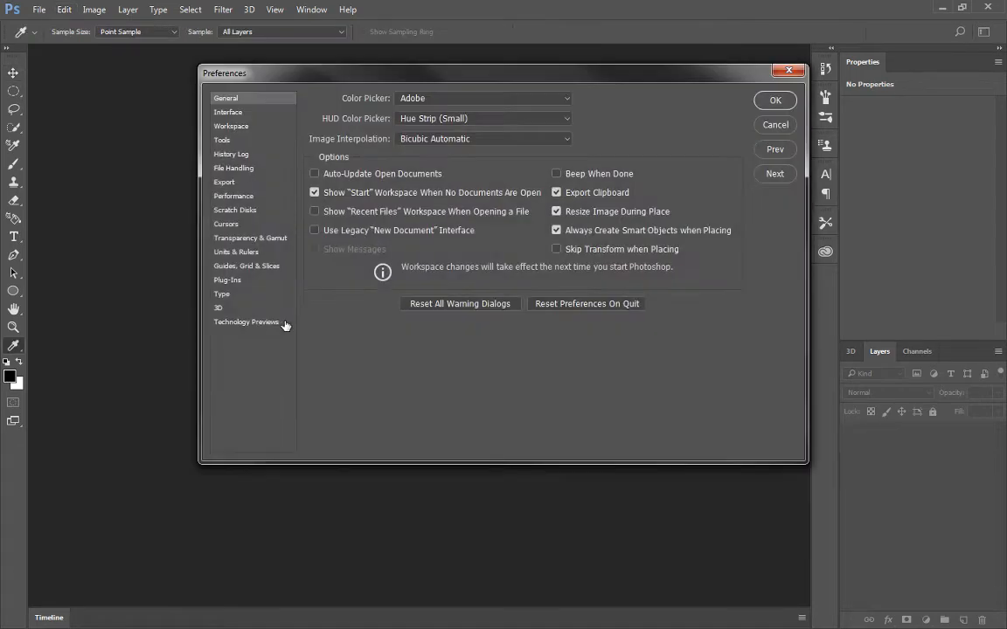
{"action": "left_click", "coordinate": [219, 309]}
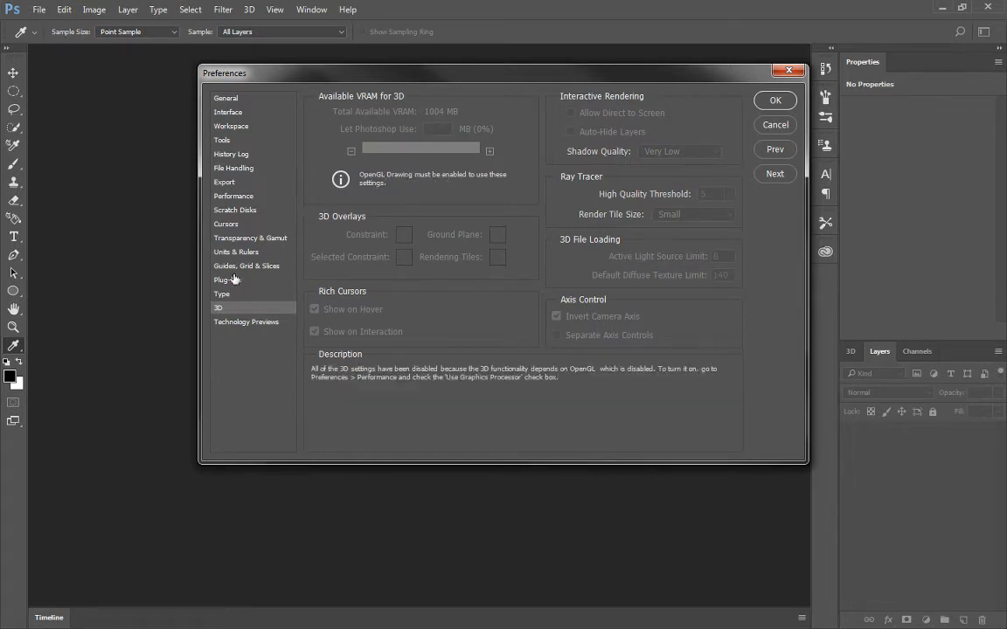
{"action": "left_click", "coordinate": [249, 198]}
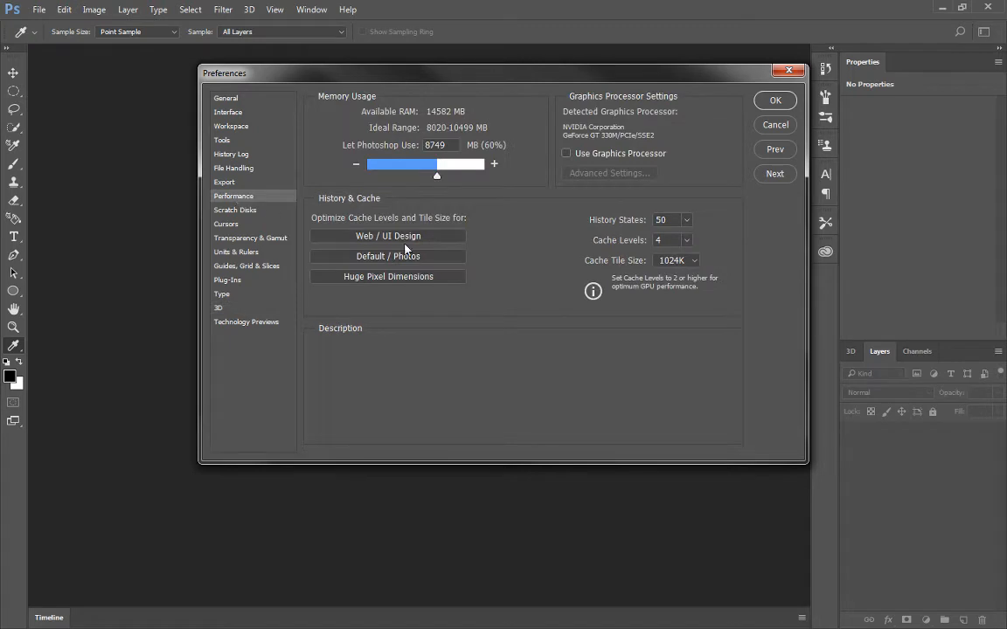
{"action": "left_click", "coordinate": [635, 155]}
{"action": "left_click", "coordinate": [218, 309]}
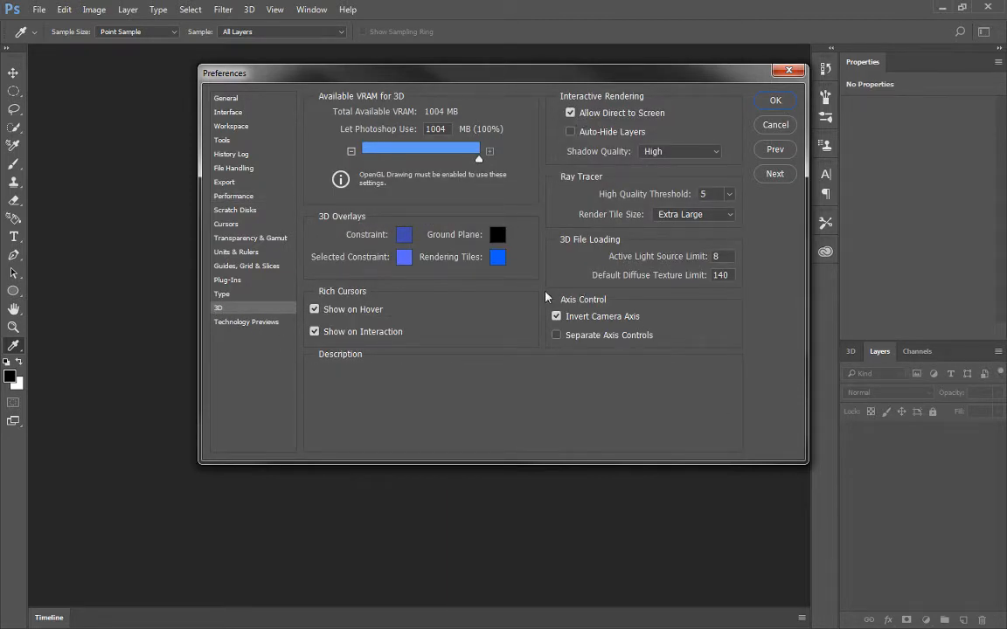
{"action": "left_click", "coordinate": [775, 101]}
Step: Open the PolyPlane_Demo OBJ from the Projection_Texturing folder as a new 3D document, keeping the default scene settings
{"action": "left_click", "coordinate": [39, 9]}
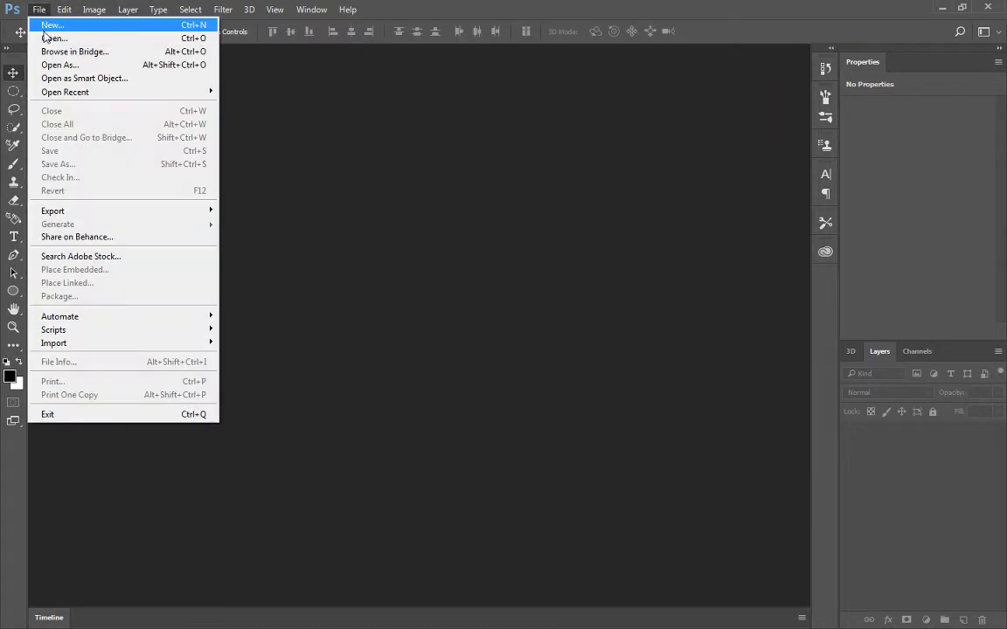
{"action": "left_click", "coordinate": [49, 39]}
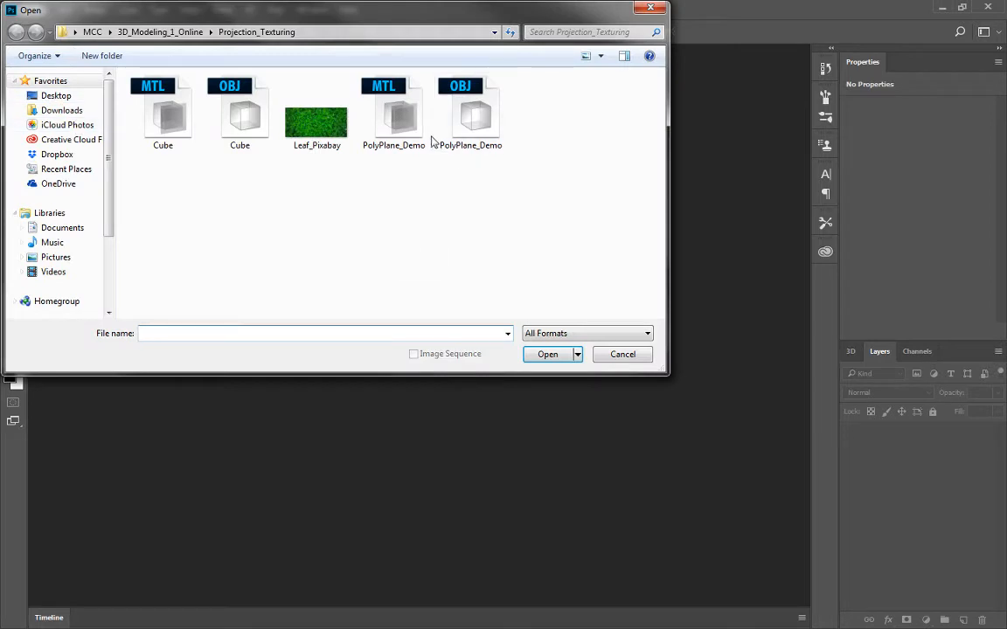
{"action": "left_click", "coordinate": [467, 144]}
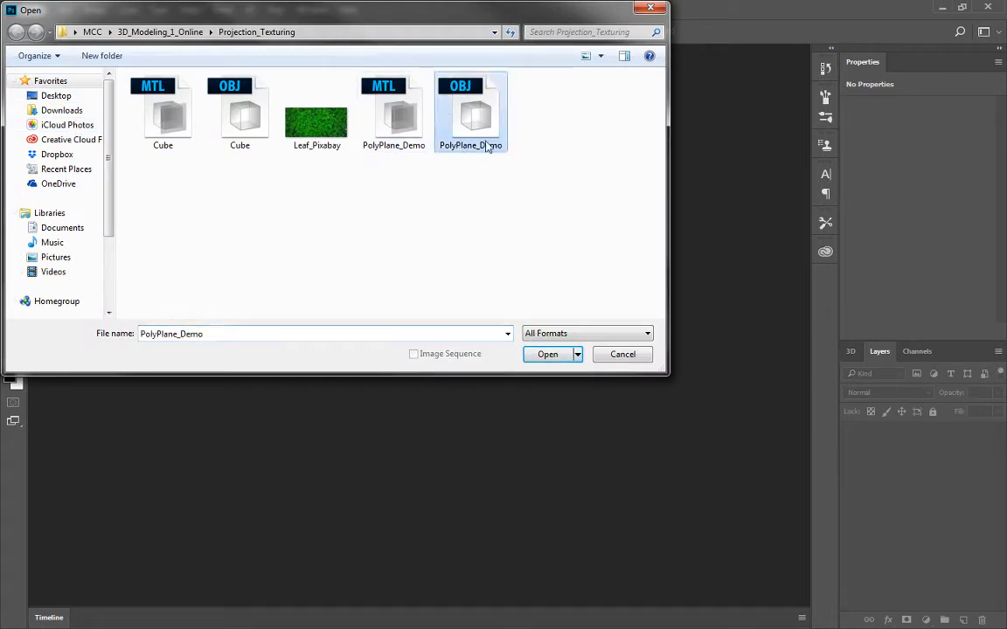
{"action": "left_click", "coordinate": [548, 356]}
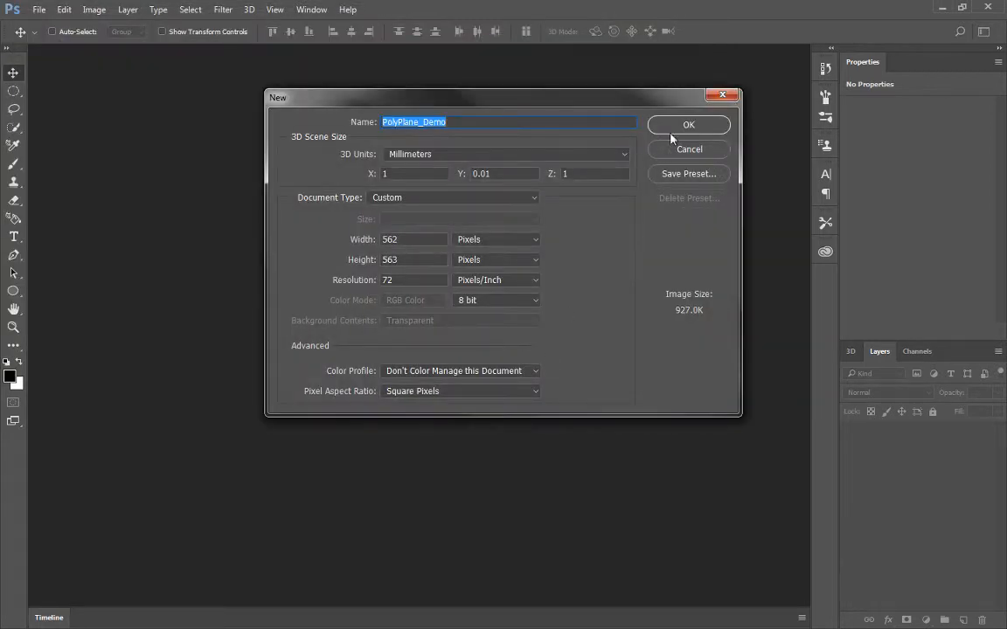
{"action": "left_click", "coordinate": [671, 129]}
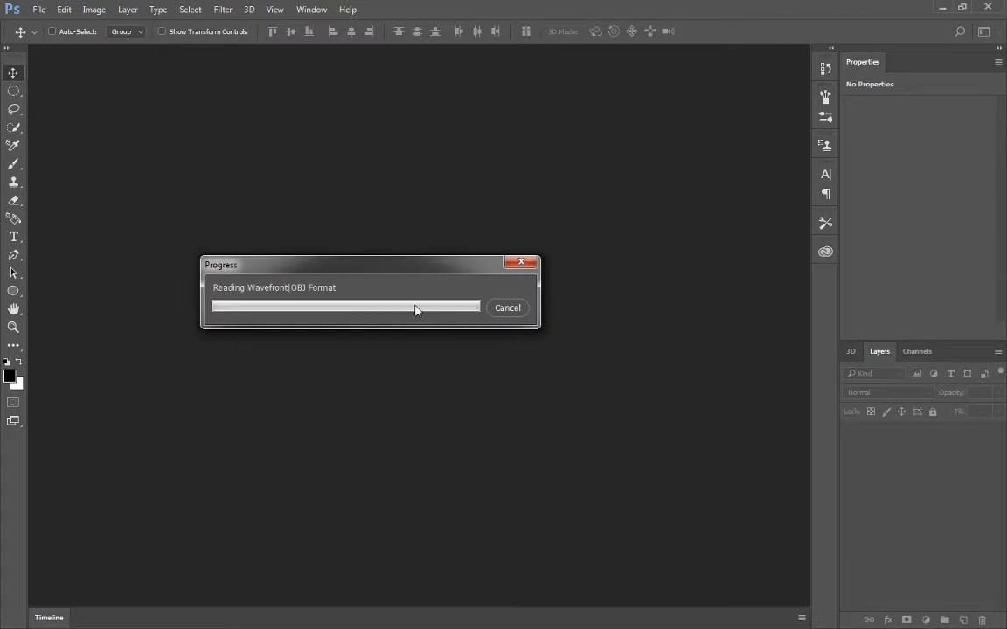
{"action": "left_click", "coordinate": [1002, 31]}
{"action": "left_click", "coordinate": [1002, 32]}
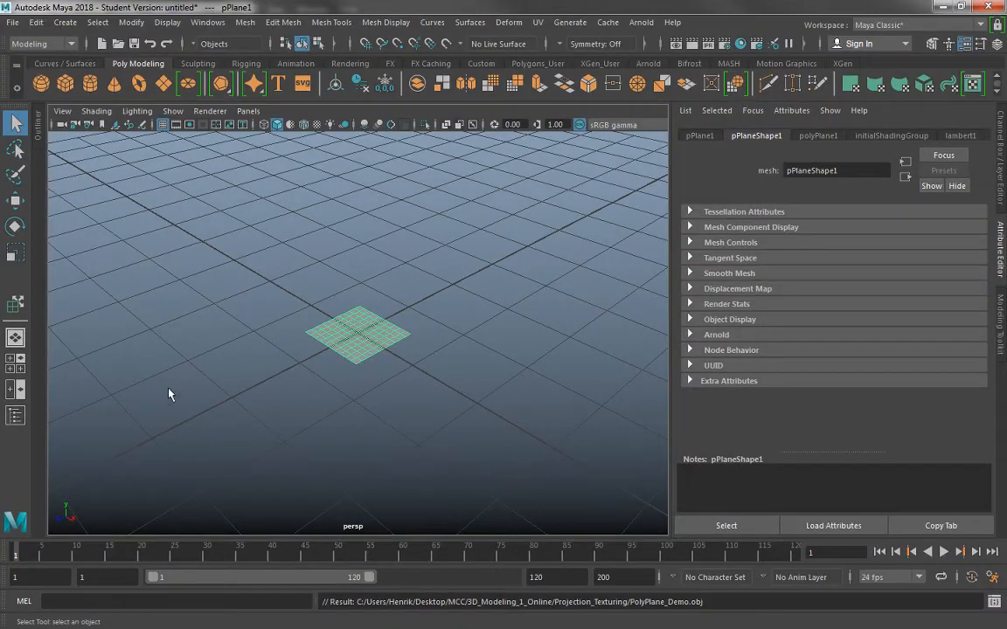
Step: Switch to Maya, delete the polygon plane and create a polygon cube in its place
{"action": "left_click", "coordinate": [234, 240]}
{"action": "left_click_drag", "start_coordinate": [234, 239], "coordinate": [459, 493]}
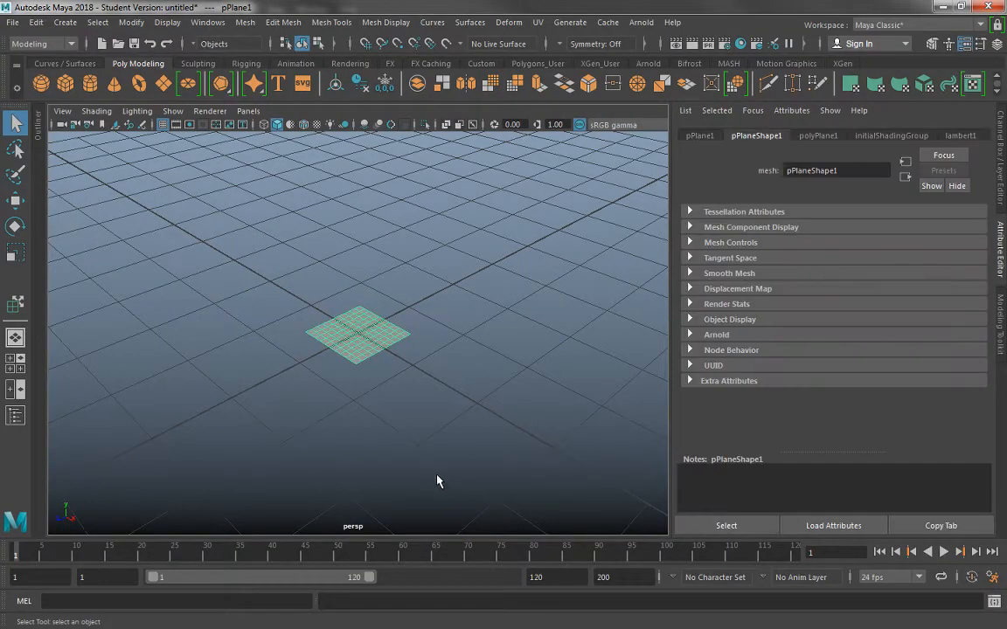
{"action": "key", "text": "Delete"}
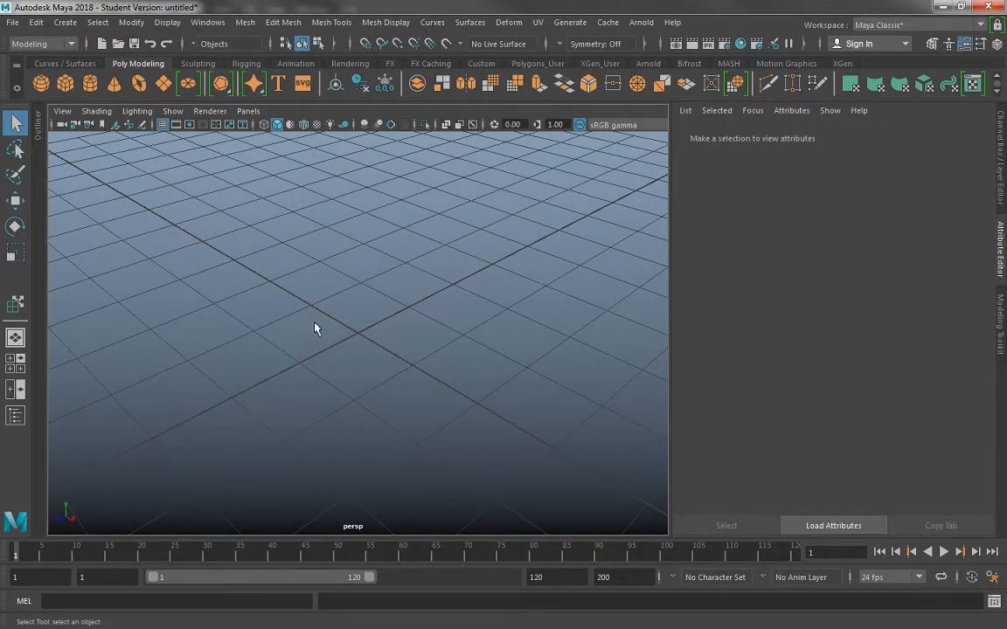
{"action": "left_click", "coordinate": [65, 83]}
Step: Apply Automatic UV mapping to the cube, and return to Object Mode with the whole cube selected
{"action": "key", "text": "space"}
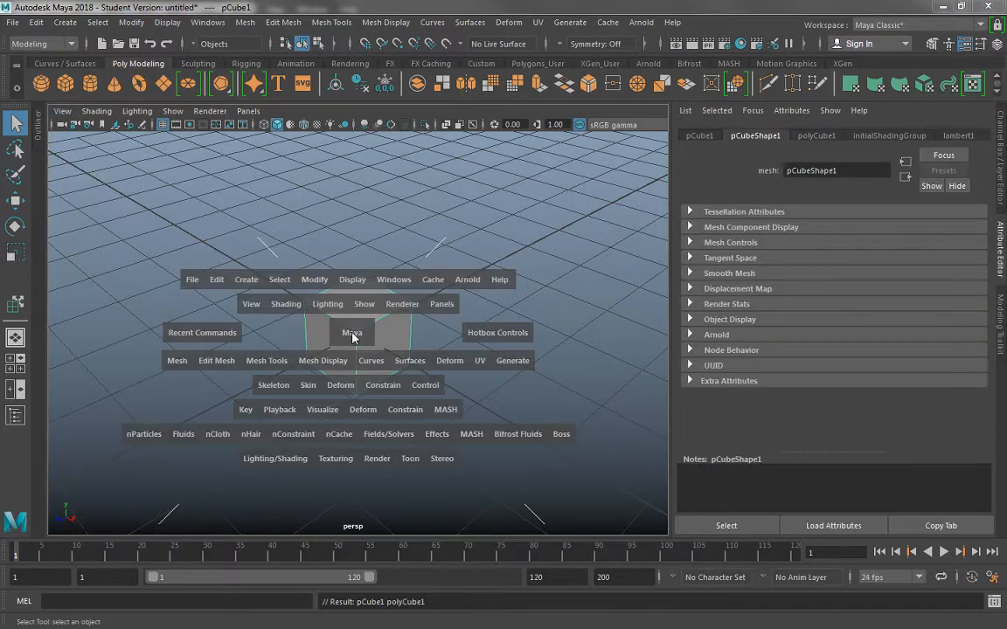
{"action": "left_click", "coordinate": [480, 360]}
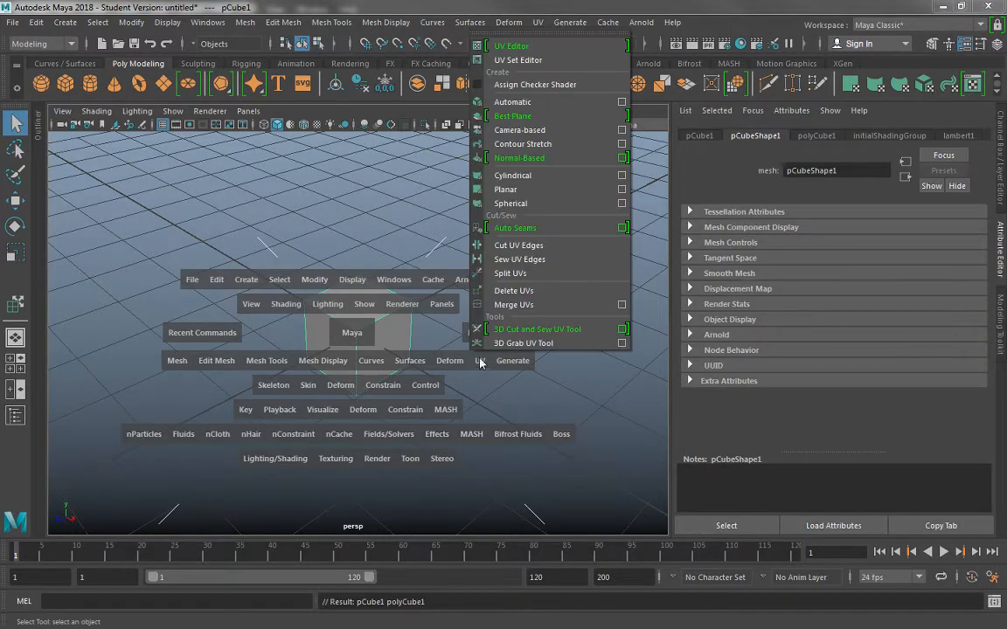
{"action": "left_click", "coordinate": [547, 105]}
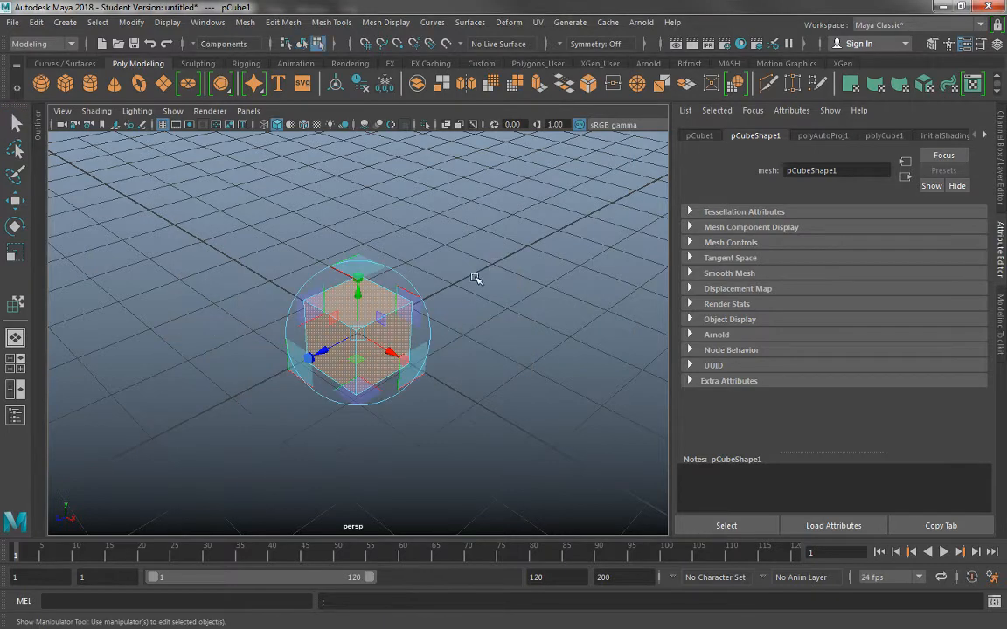
{"action": "left_click", "coordinate": [436, 305]}
{"action": "right_click", "coordinate": [369, 282]}
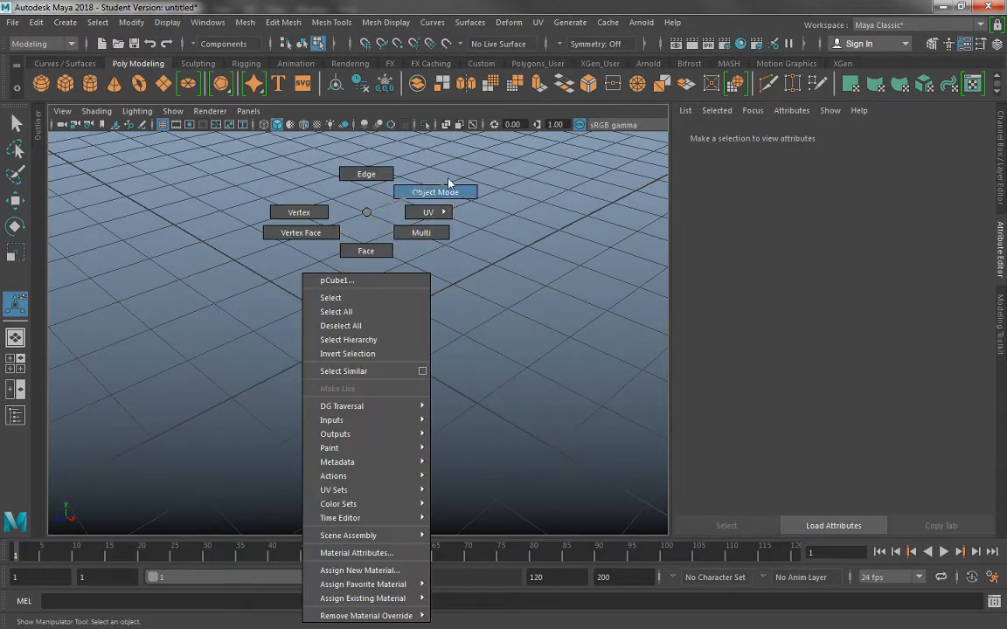
{"action": "left_click", "coordinate": [445, 187]}
{"action": "left_click", "coordinate": [376, 346]}
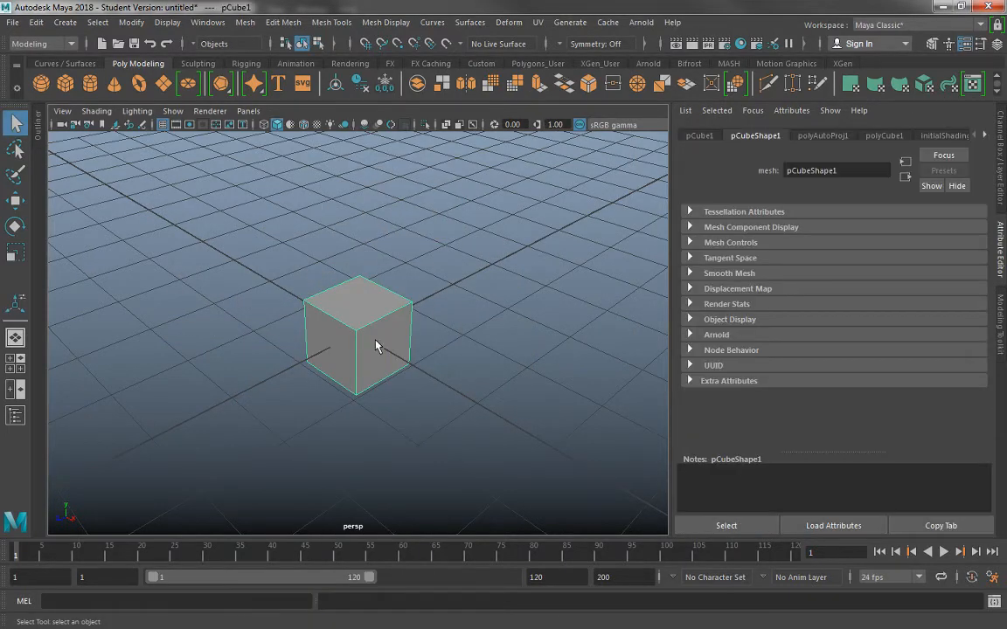
Step: Examine the cube's automatic UV layout in the UV Editor, and reselect the cube in the perspective view
{"action": "left_click", "coordinate": [538, 22]}
{"action": "left_click", "coordinate": [494, 43]}
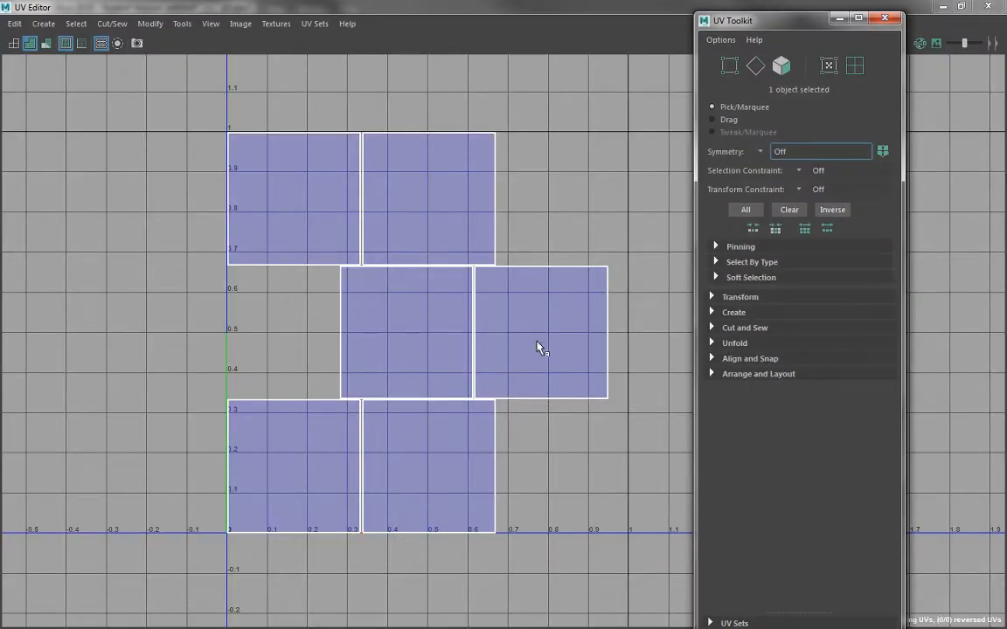
{"action": "left_click", "coordinate": [977, 7]}
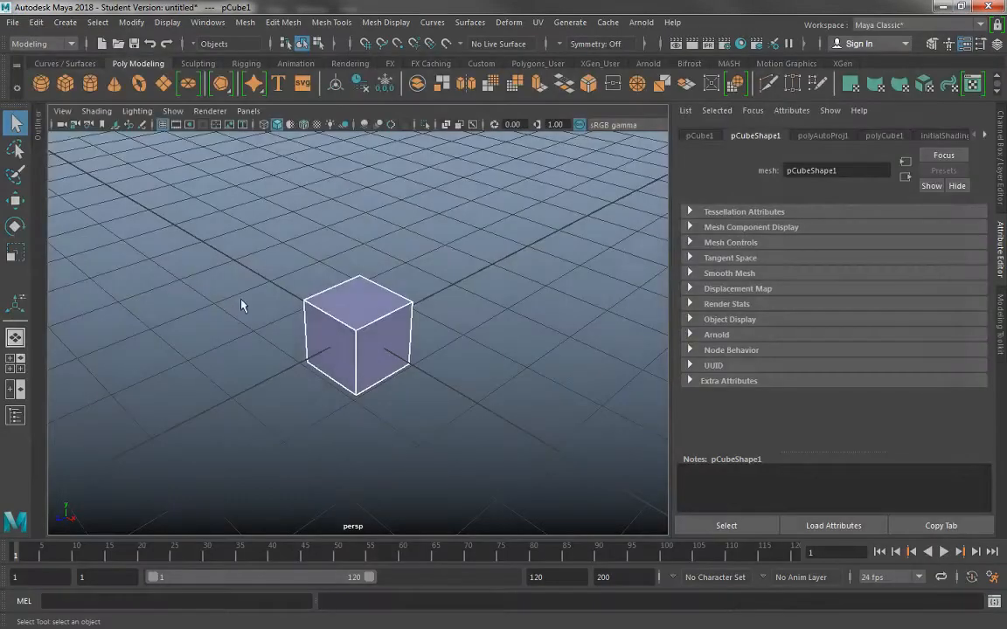
{"action": "left_click", "coordinate": [391, 309]}
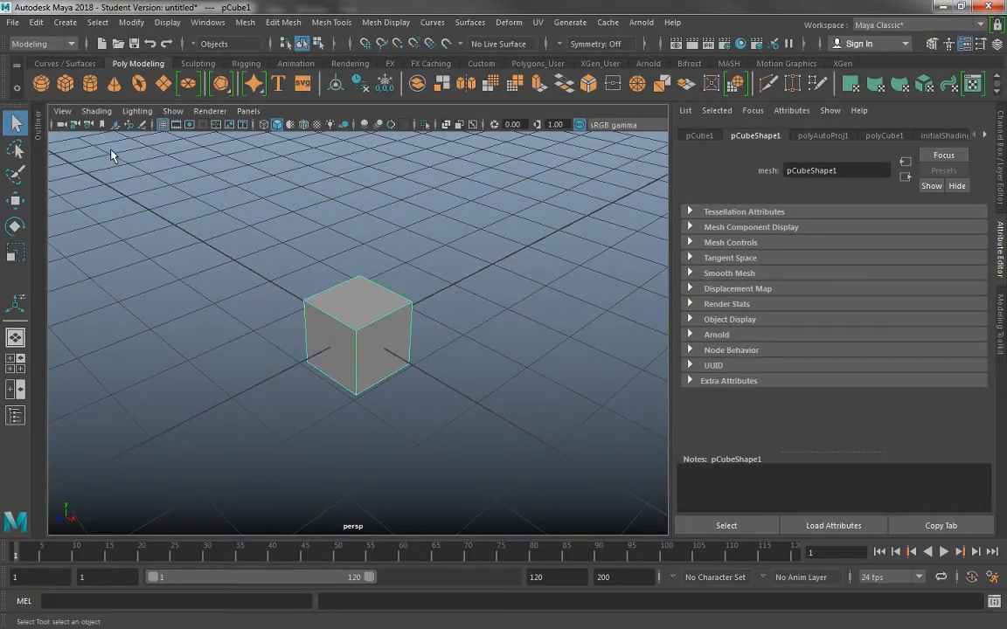
{"action": "right_click", "coordinate": [360, 213]}
Step: Export the selected cube as an OBJ to the Projection_Texturing folder, replacing the existing Cube.obj
{"action": "left_click", "coordinate": [13, 21]}
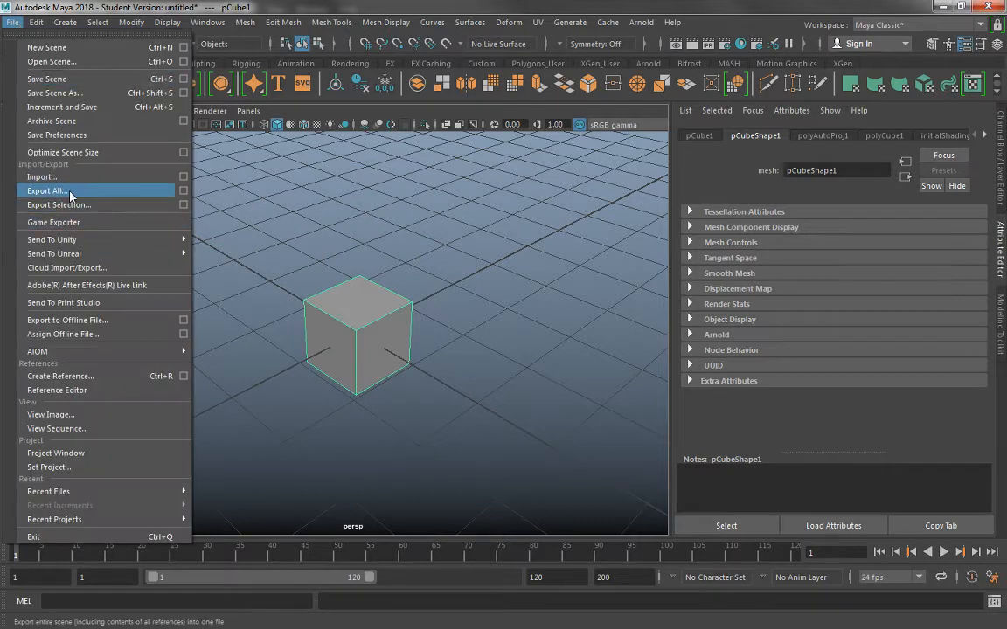
{"action": "left_click", "coordinate": [74, 203]}
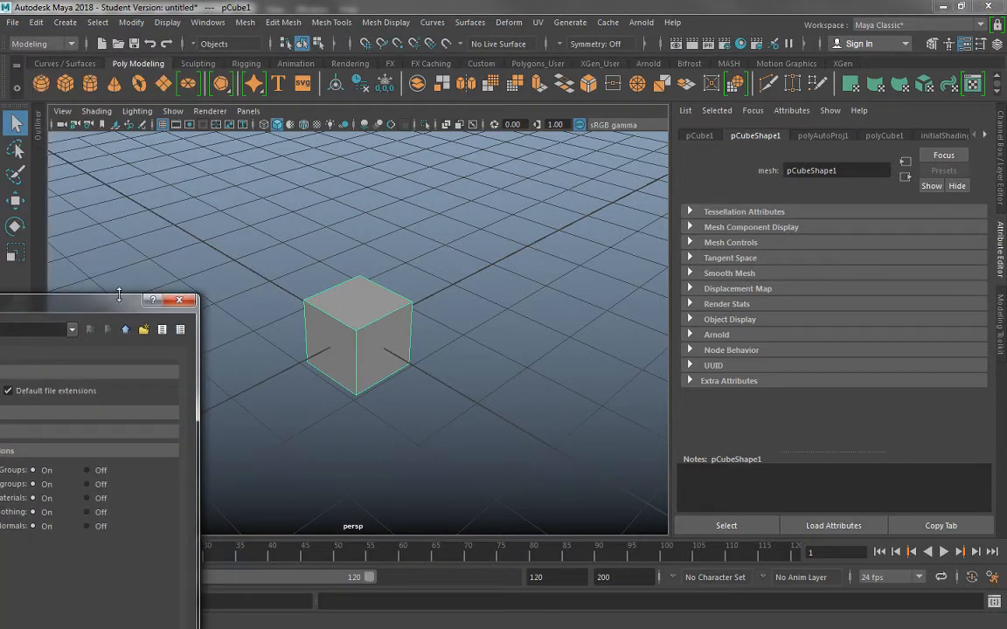
{"action": "left_click_drag", "start_coordinate": [112, 307], "coordinate": [560, 90]}
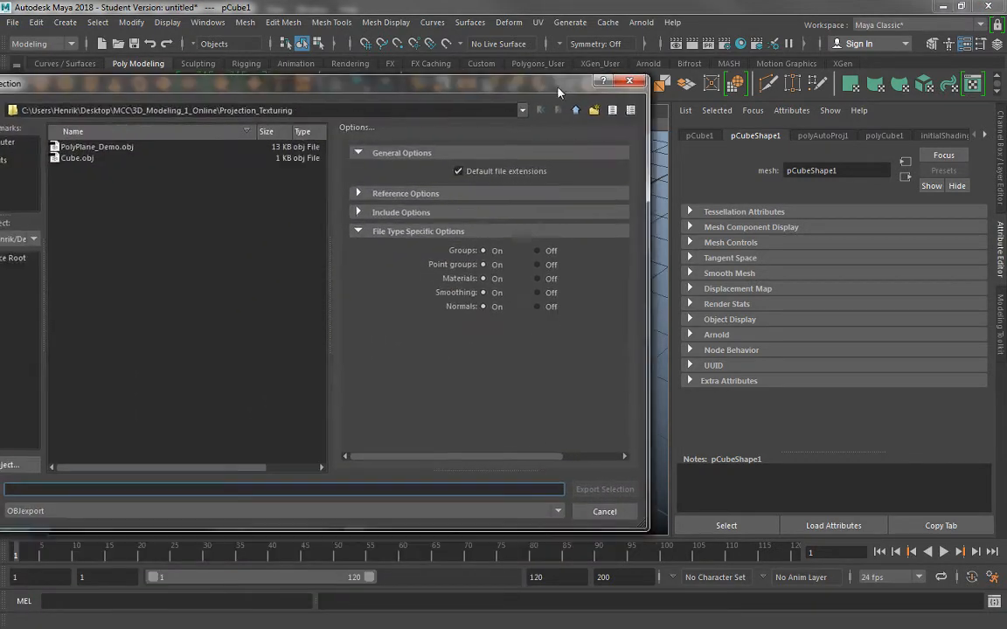
{"action": "left_click", "coordinate": [91, 159]}
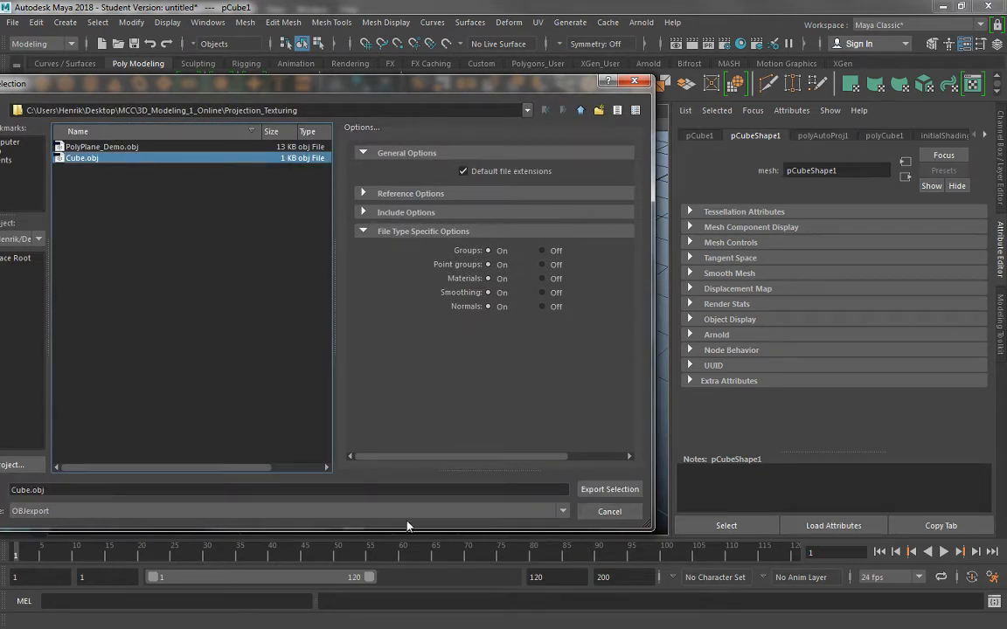
{"action": "left_click_drag", "start_coordinate": [430, 84], "coordinate": [543, 74]}
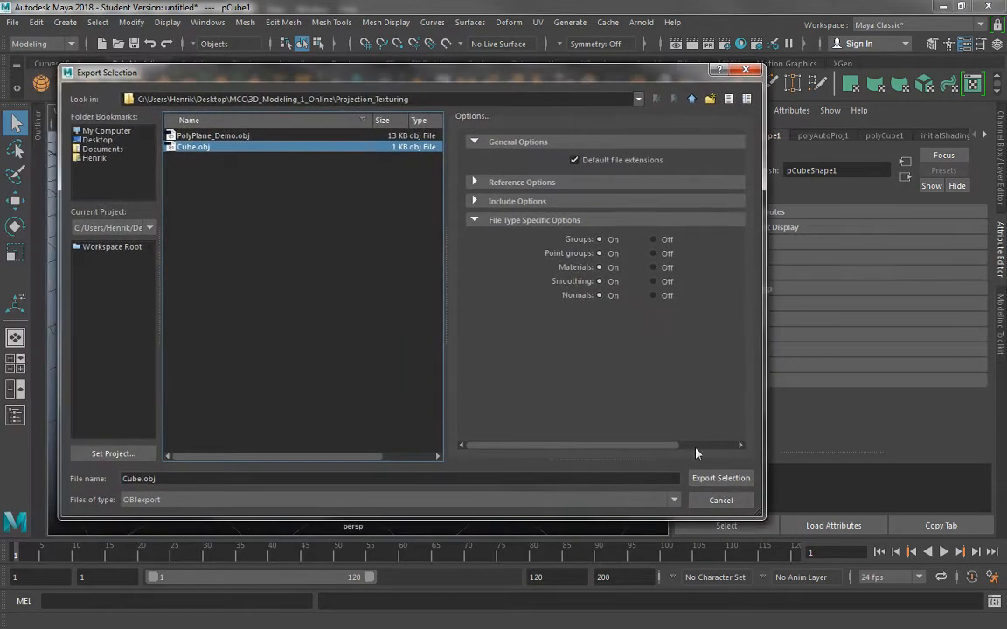
{"action": "left_click", "coordinate": [721, 479]}
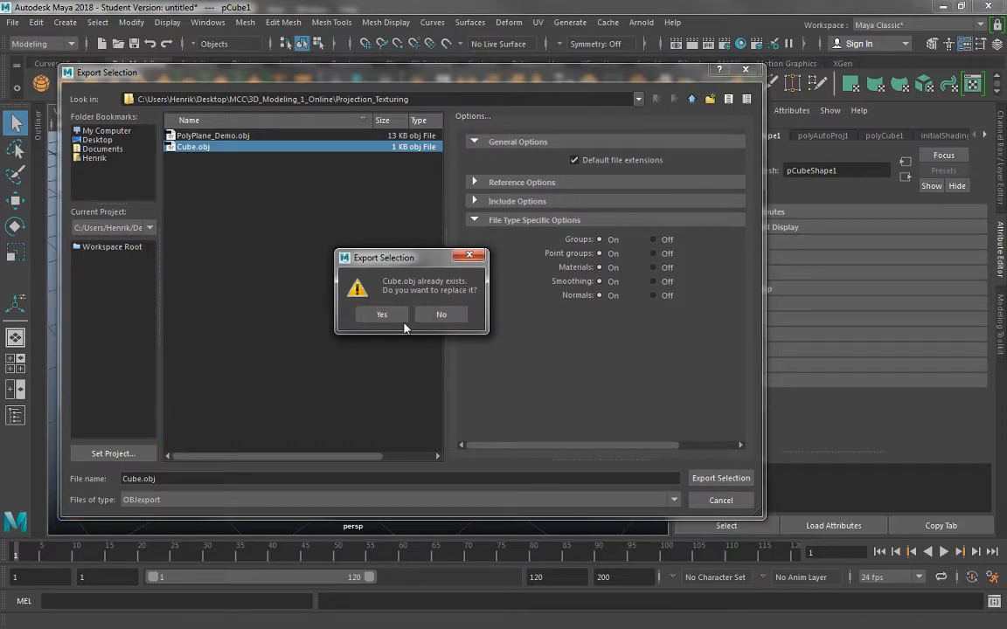
{"action": "left_click", "coordinate": [382, 315]}
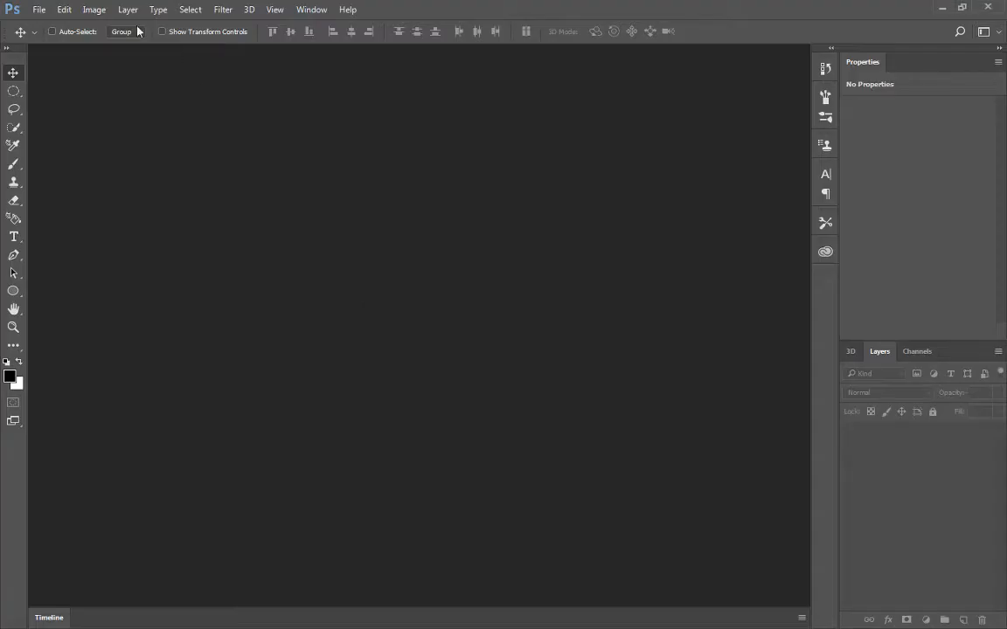
Step: Switch to Photoshop and try to open the Cube OBJ as a new 3D document with the default scene settings
{"action": "left_click", "coordinate": [38, 10]}
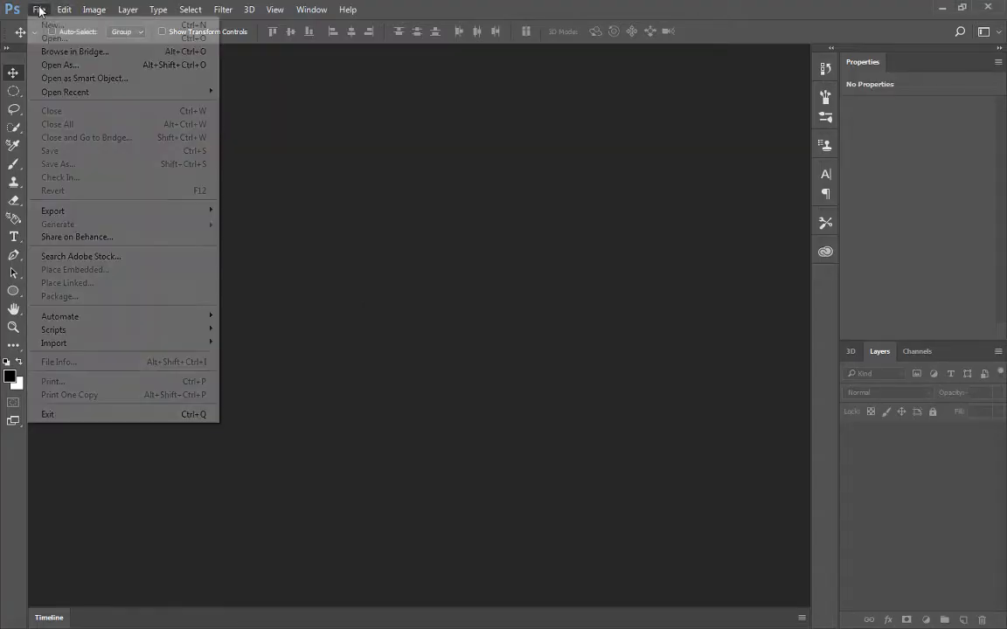
{"action": "left_click", "coordinate": [43, 39]}
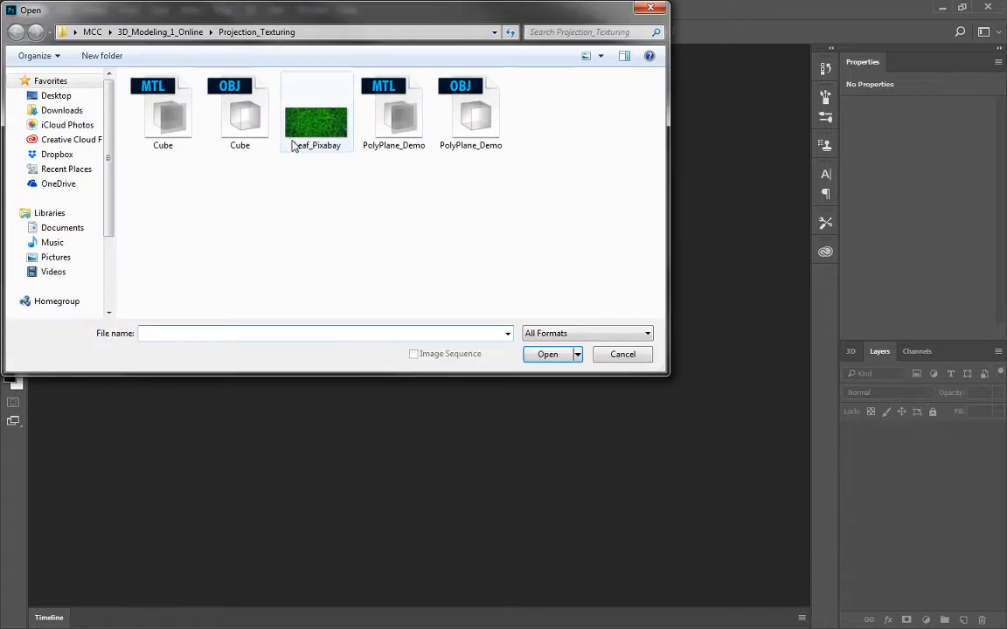
{"action": "left_click", "coordinate": [239, 114]}
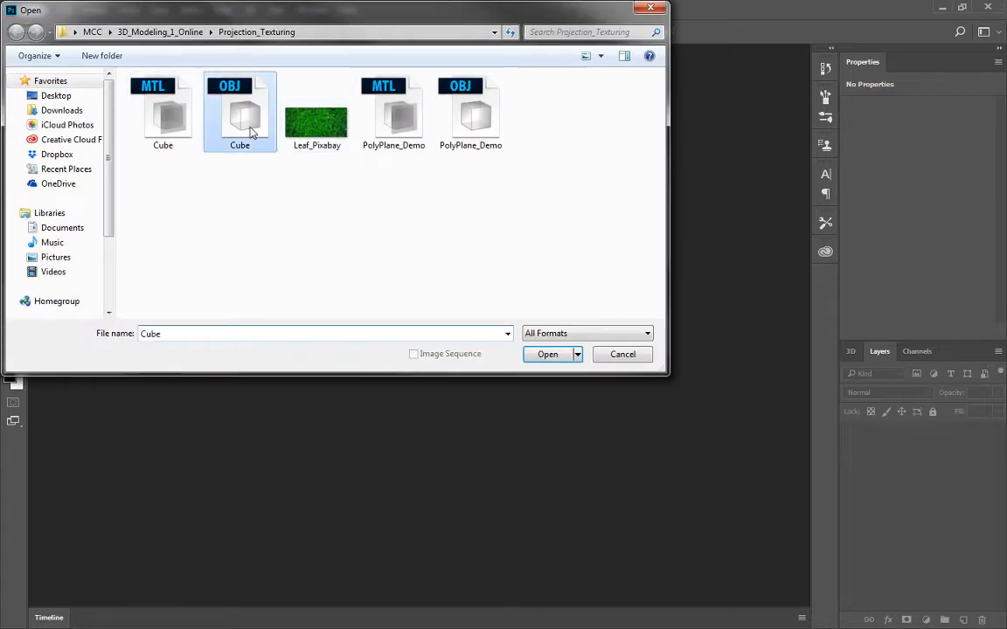
{"action": "left_click", "coordinate": [542, 355]}
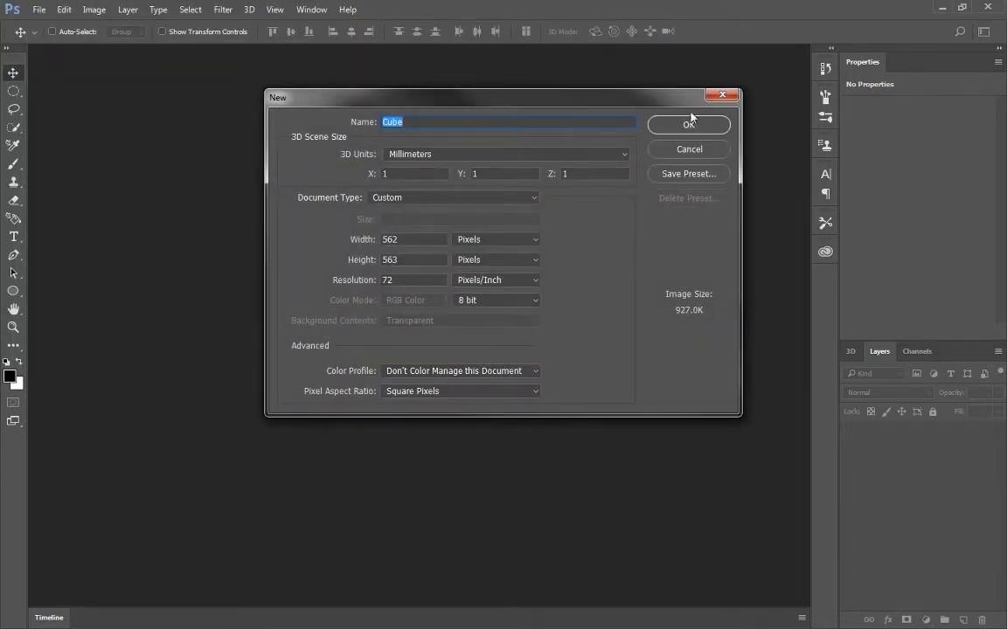
{"action": "left_click", "coordinate": [689, 122]}
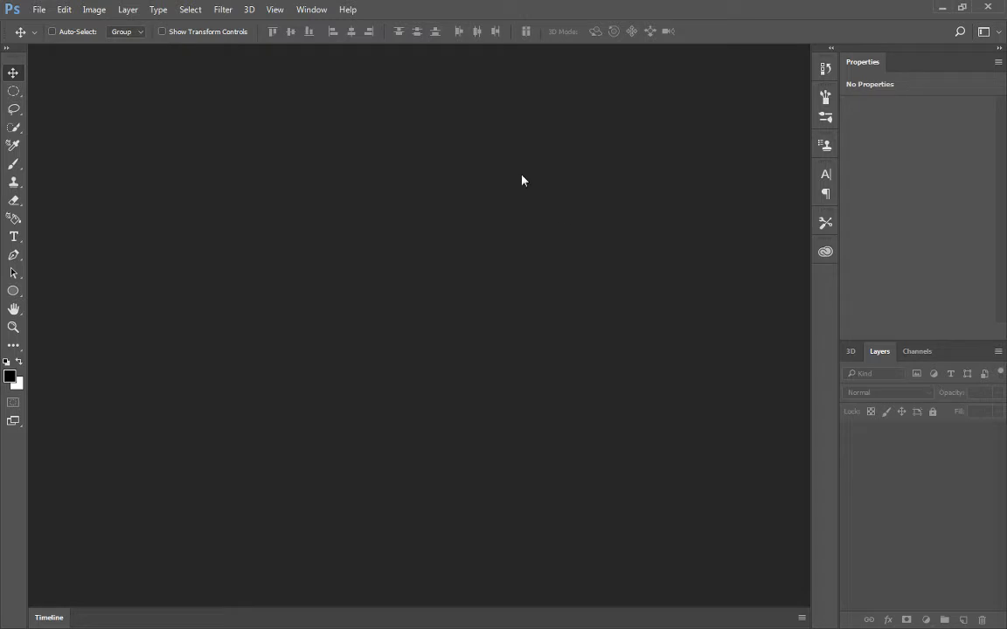
Step: Change the workspace to Essentials and return it to 3D
{"action": "left_click", "coordinate": [983, 32]}
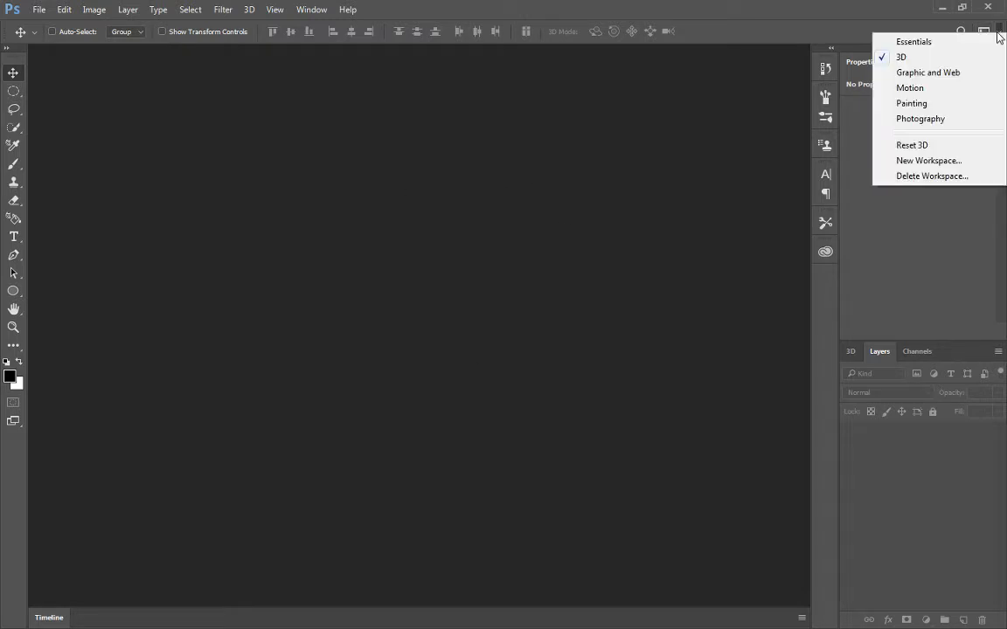
{"action": "left_click", "coordinate": [935, 42]}
{"action": "left_click", "coordinate": [982, 32]}
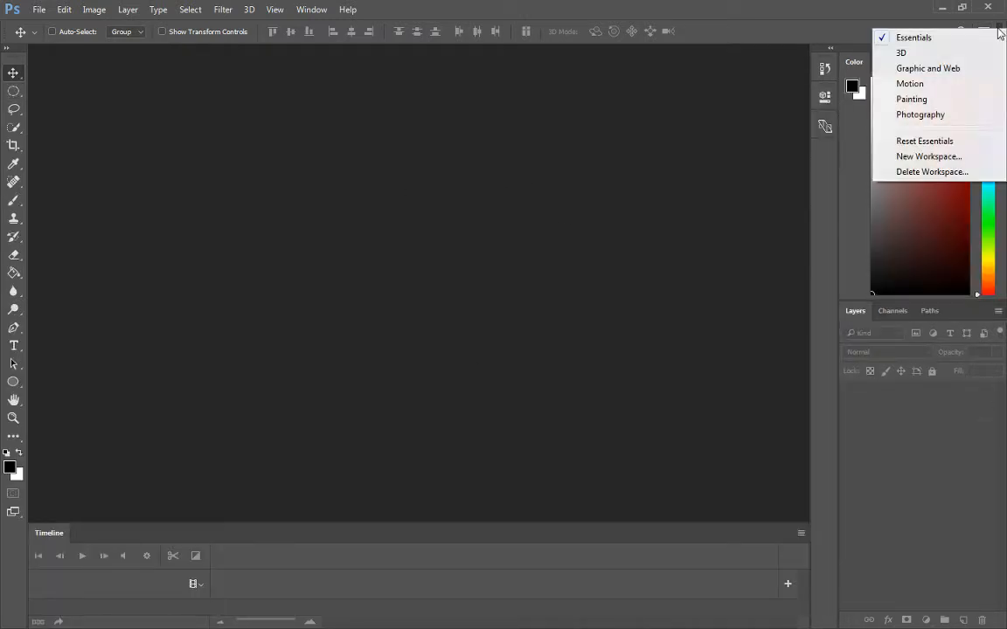
{"action": "left_click", "coordinate": [900, 51]}
Step: Try again to open the Cube OBJ from the Projection_Texturing folder, accepting the default 3D scene settings
{"action": "left_click", "coordinate": [38, 9]}
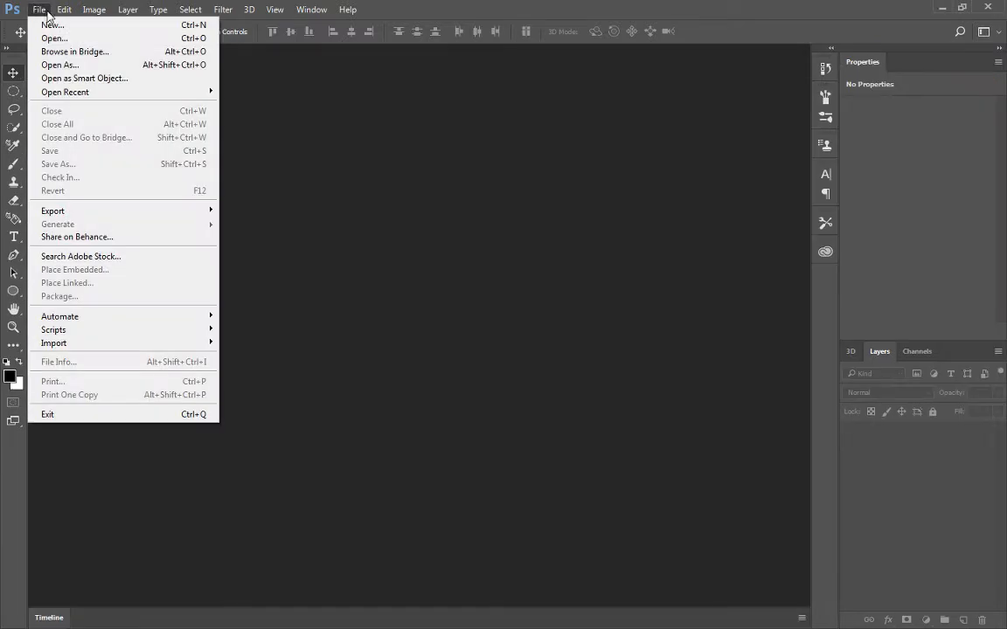
{"action": "left_click", "coordinate": [44, 35]}
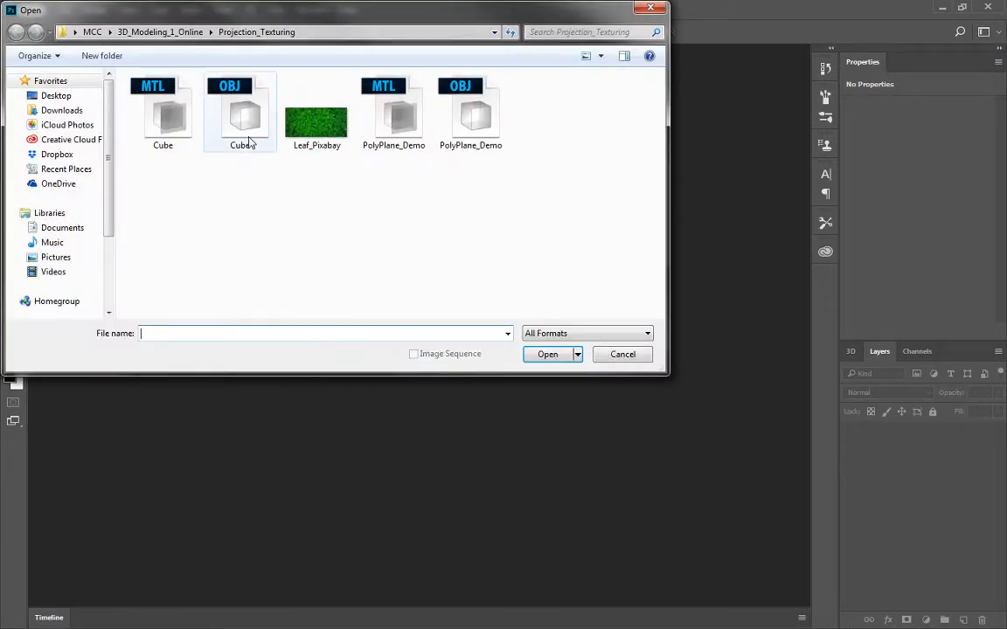
{"action": "left_click", "coordinate": [229, 118]}
{"action": "left_click", "coordinate": [542, 357]}
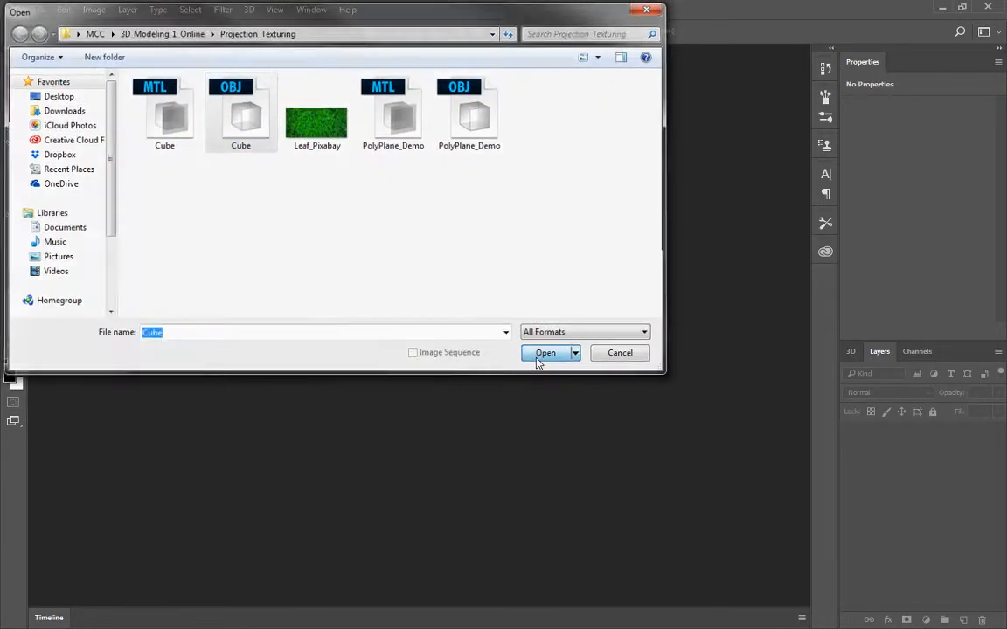
{"action": "left_click", "coordinate": [687, 126]}
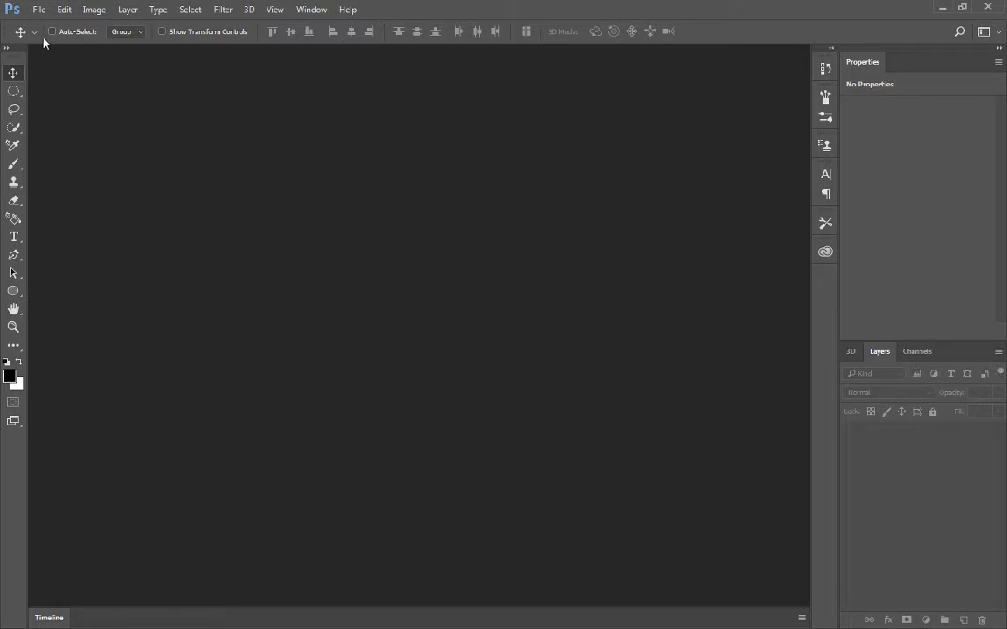
Step: Cycle the workspace through Essentials and back to 3D once more
{"action": "left_click", "coordinate": [998, 31]}
{"action": "left_click", "coordinate": [970, 39]}
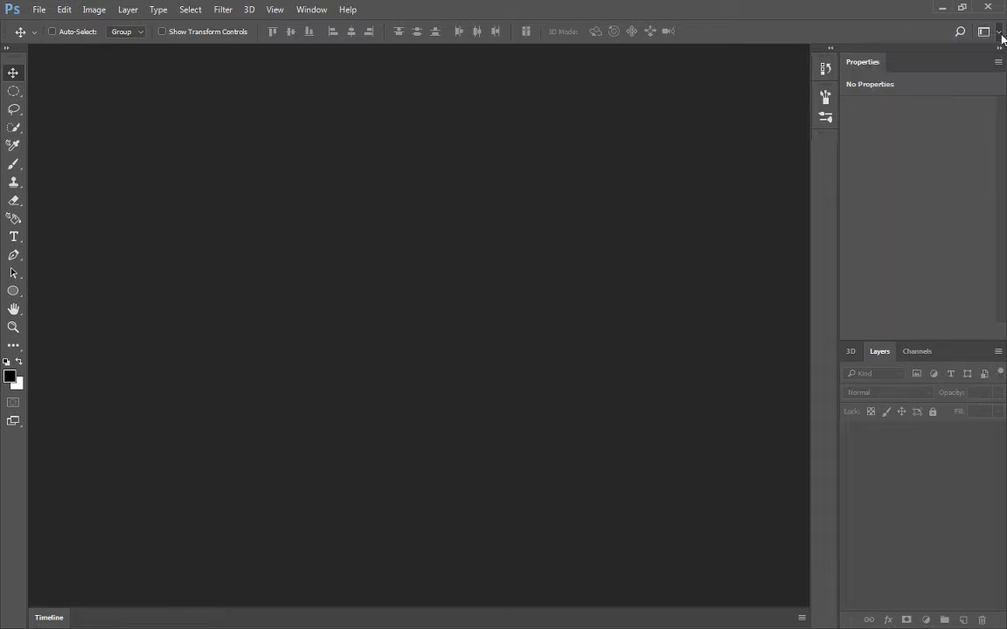
{"action": "left_click", "coordinate": [998, 31]}
{"action": "left_click", "coordinate": [967, 58]}
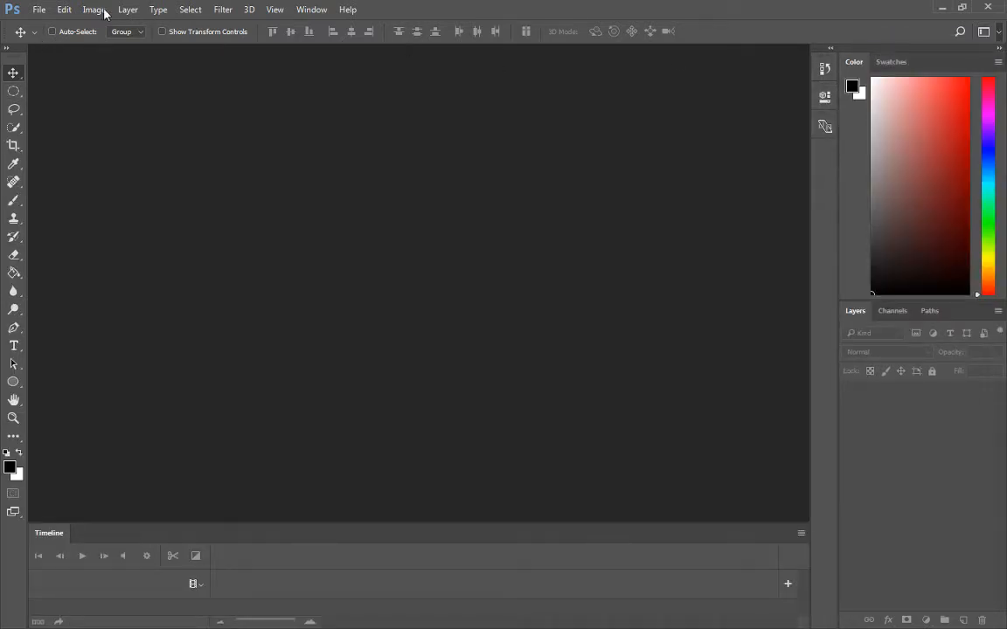
Step: Retry opening the Cube OBJ as a 3D document, keeping the millimetre units and default document size
{"action": "left_click", "coordinate": [41, 9]}
{"action": "left_click", "coordinate": [53, 38]}
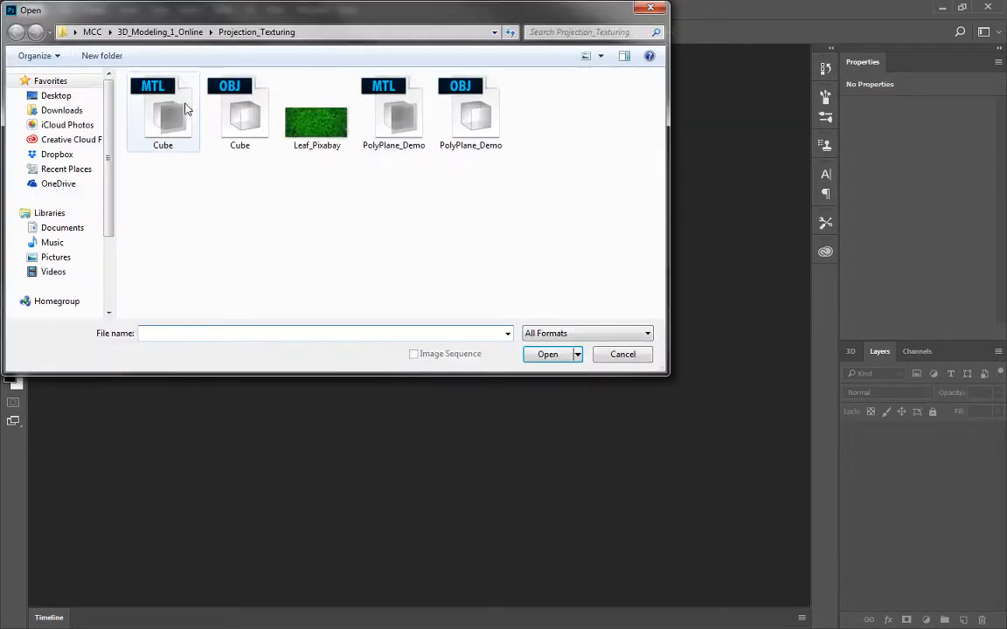
{"action": "double_click", "coordinate": [237, 119]}
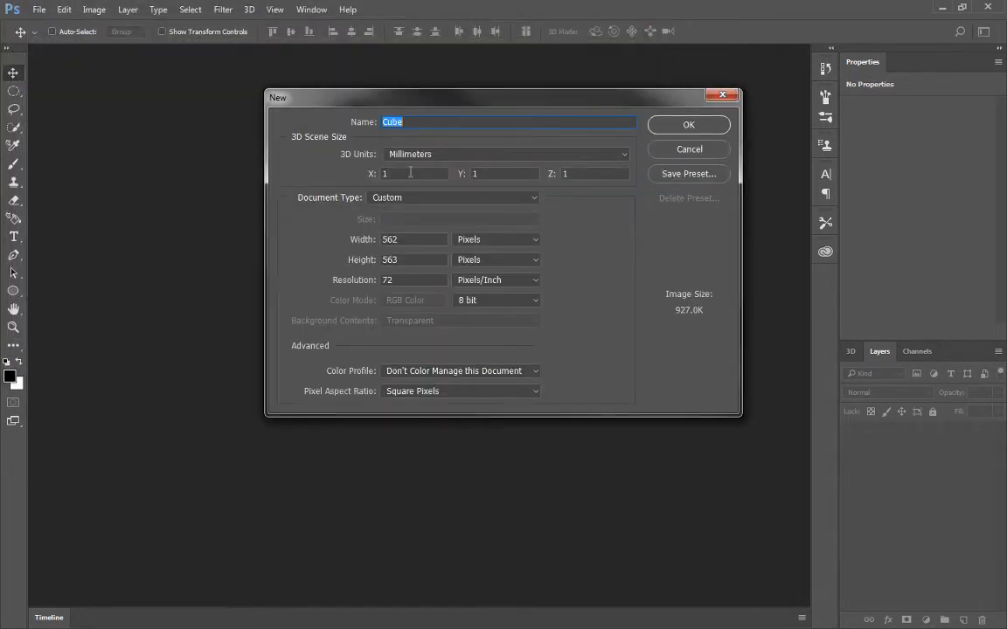
{"action": "left_click", "coordinate": [664, 124]}
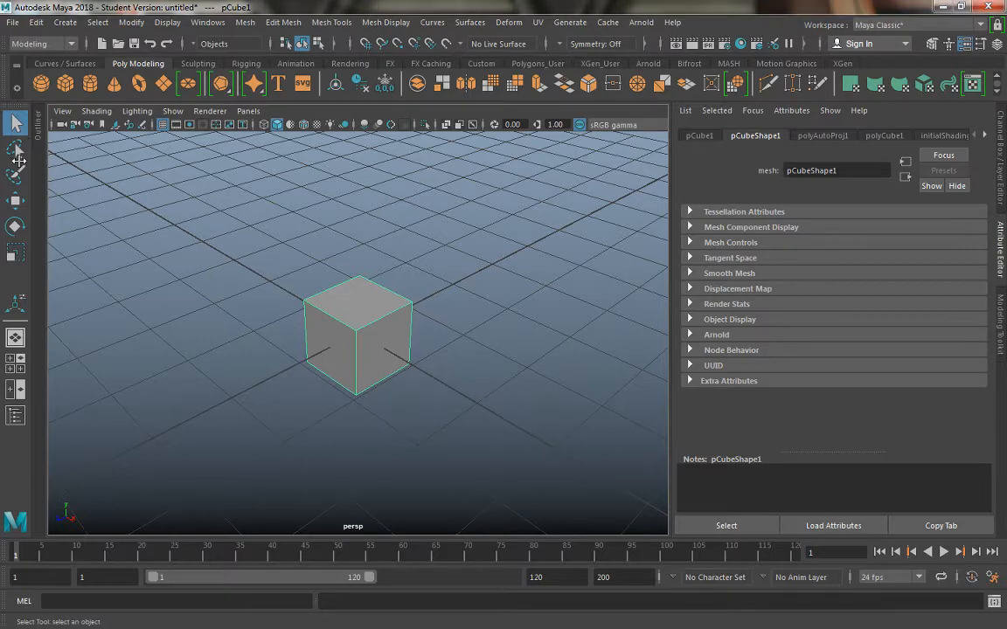
Step: In Maya, reselect the whole cube and export the selection as an OBJ named Cube2 in the Projection_Texturing folder
{"action": "right_click", "coordinate": [349, 315]}
{"action": "left_click", "coordinate": [414, 187]}
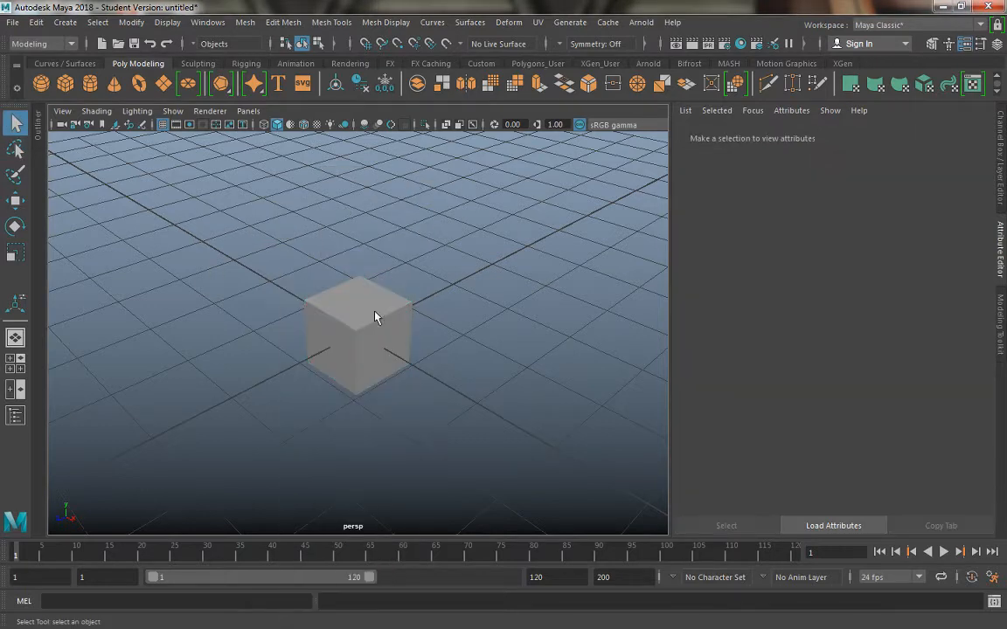
{"action": "left_click", "coordinate": [376, 317]}
{"action": "left_click", "coordinate": [13, 21]}
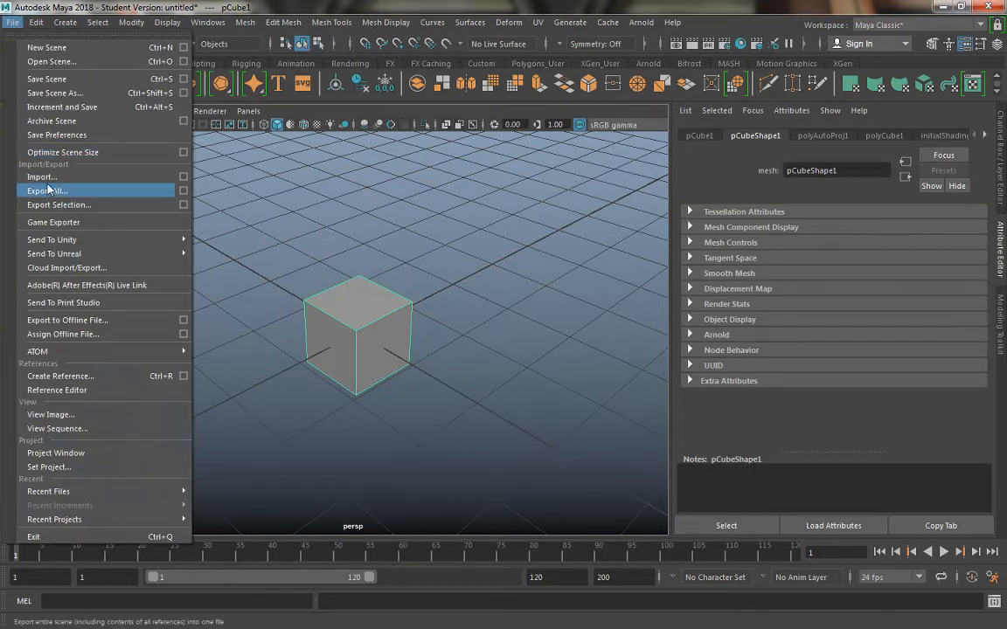
{"action": "left_click", "coordinate": [54, 204]}
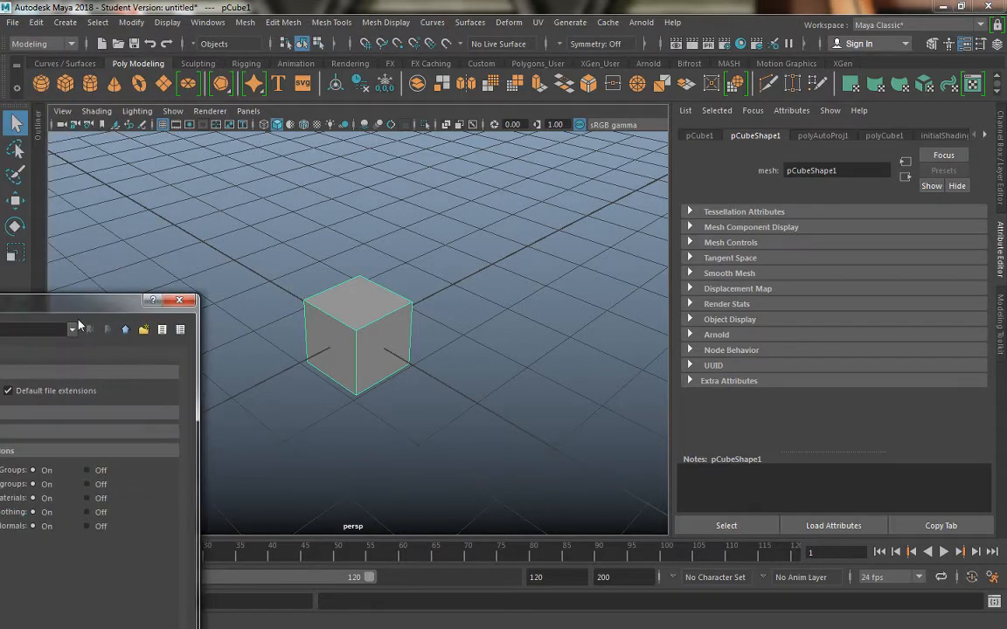
{"action": "left_click_drag", "start_coordinate": [121, 312], "coordinate": [665, 74]}
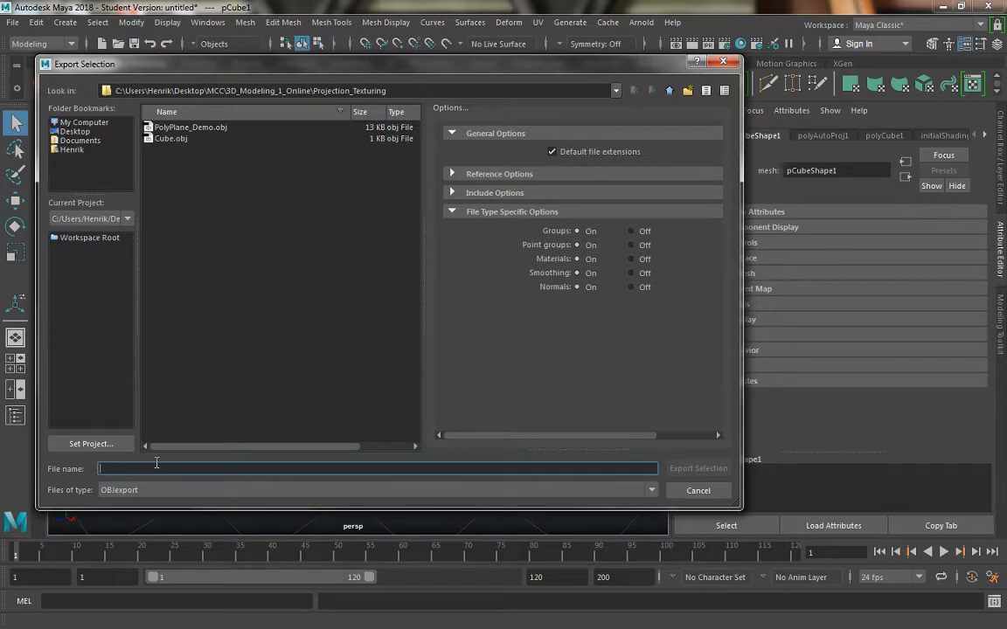
{"action": "type", "text": "Cube2"}
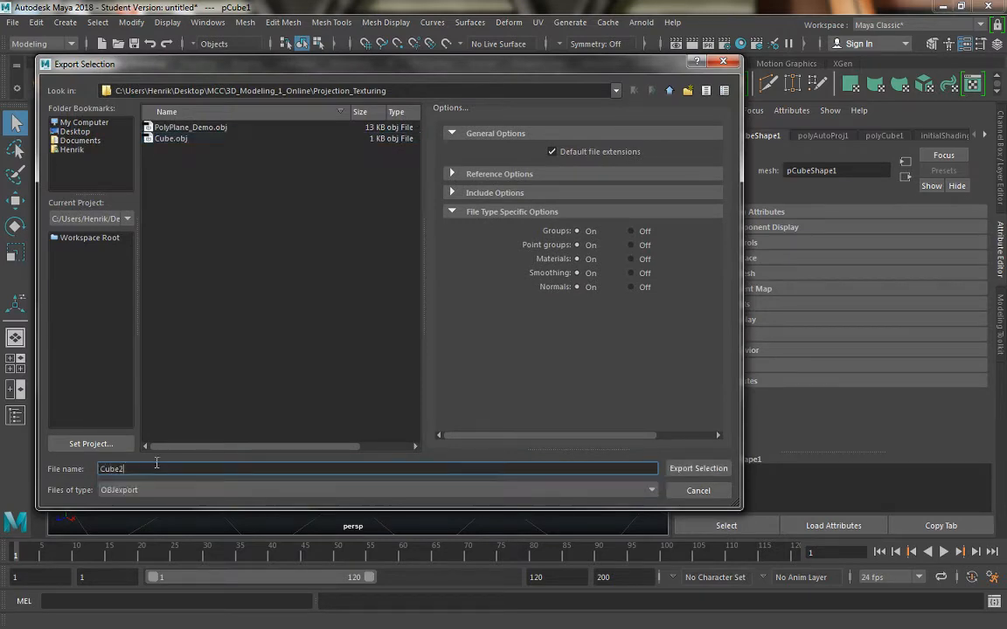
{"action": "key", "text": "Return"}
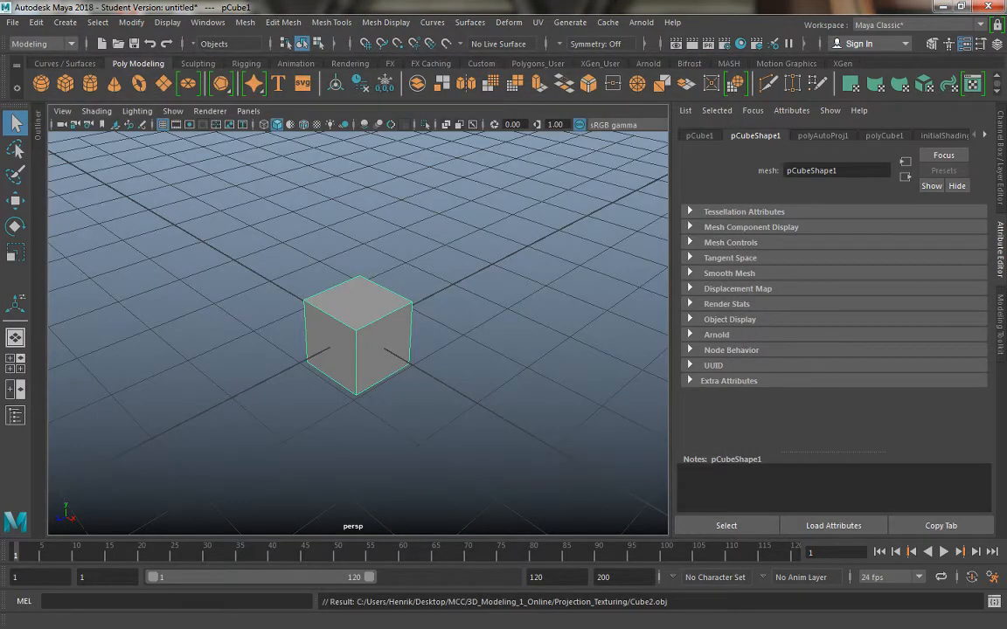
Step: Switch to Photoshop and open the Cube2 OBJ as a new 3D document with the default scene settings
{"action": "left_click_drag", "start_coordinate": [0, 31], "coordinate": [485, 4]}
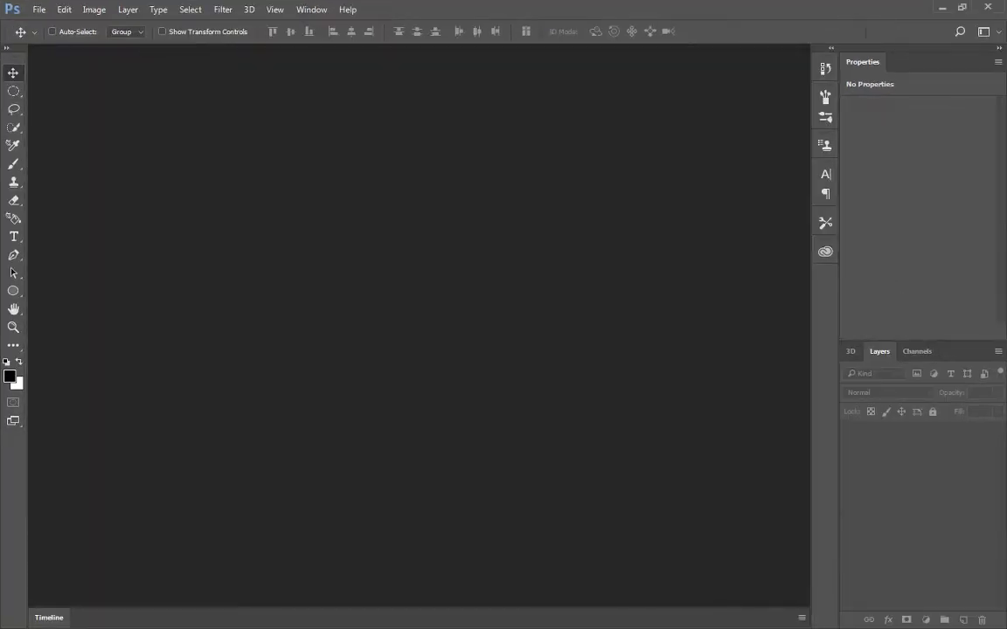
{"action": "left_click", "coordinate": [41, 10]}
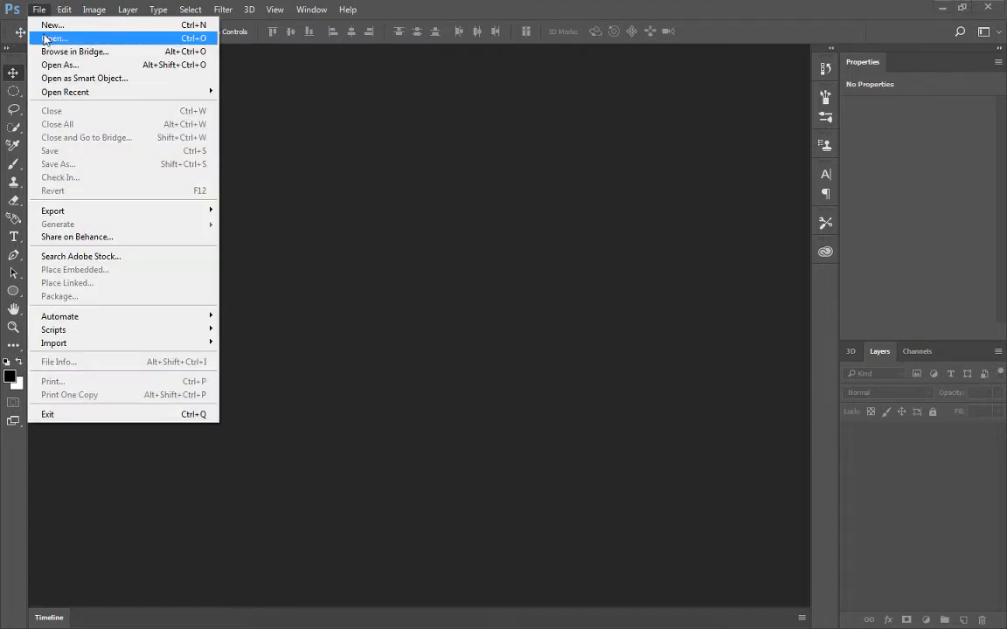
{"action": "left_click", "coordinate": [41, 39]}
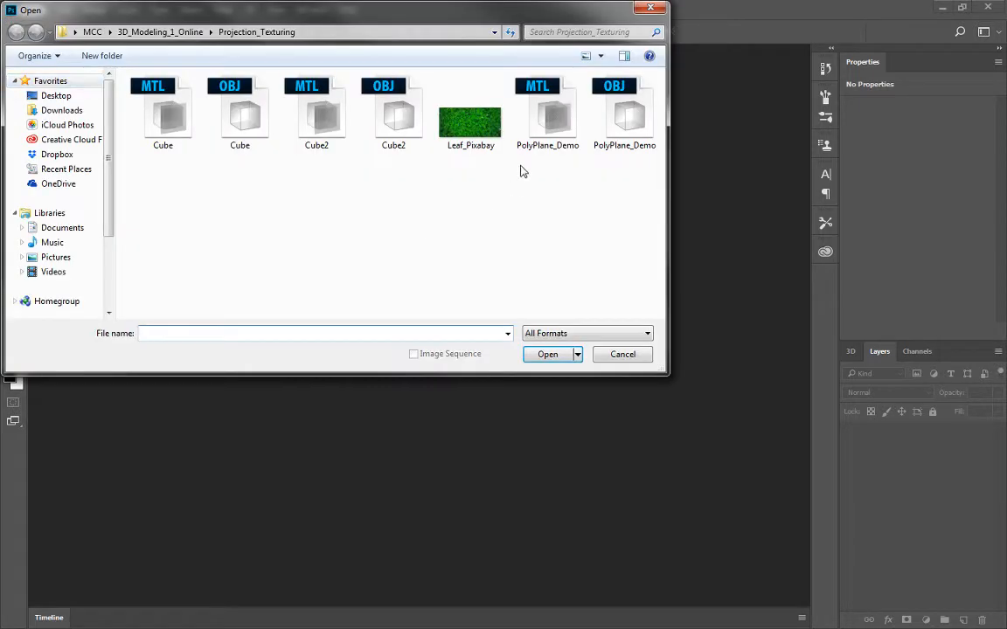
{"action": "left_click", "coordinate": [316, 114]}
{"action": "left_click", "coordinate": [393, 113]}
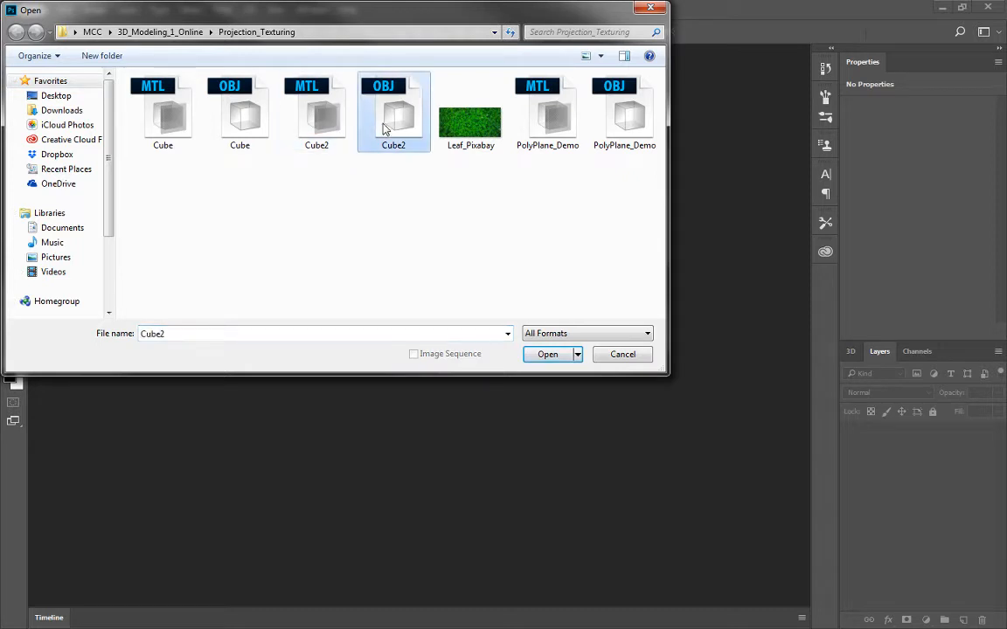
{"action": "left_click", "coordinate": [529, 352]}
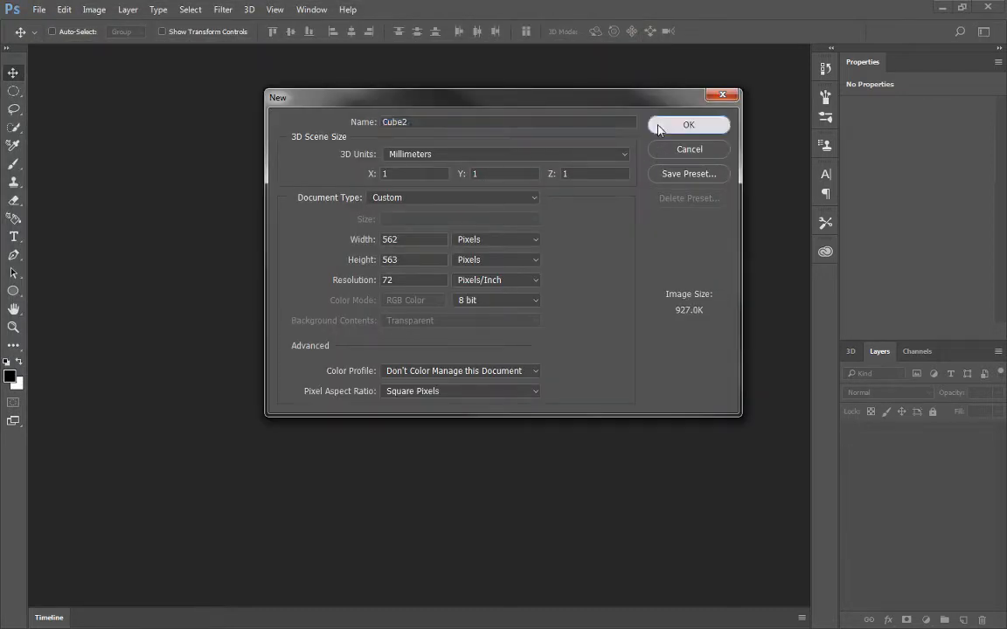
{"action": "left_click", "coordinate": [659, 129]}
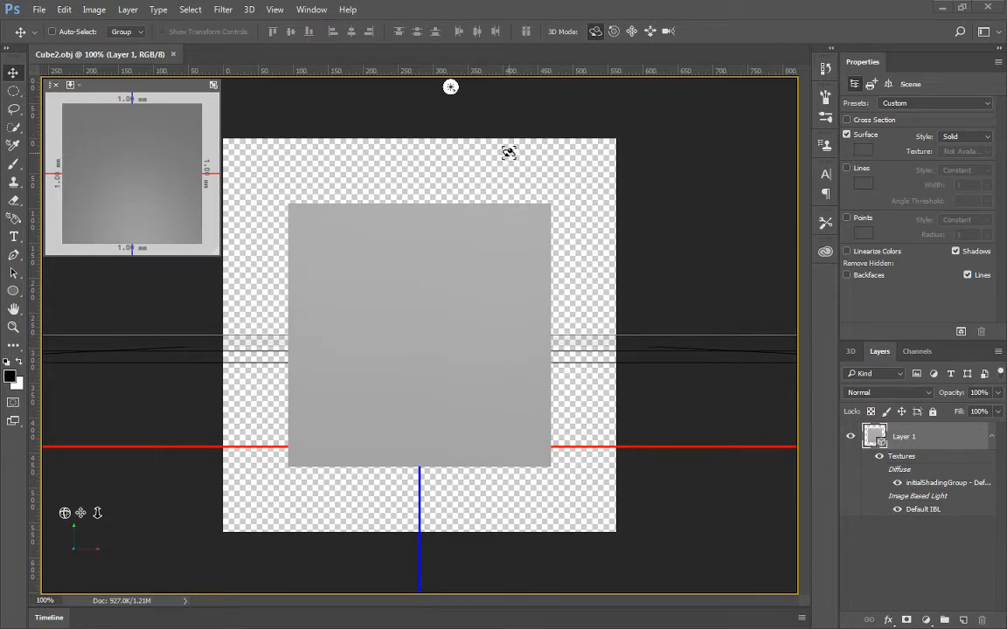
Step: Orbit the 3D view of the cube to examine its front, top and side faces
{"action": "mouse_move", "coordinate": [508, 153]}
{"action": "left_mouse_down"}
{"action": "mouse_move", "coordinate": [512, 162]}
{"action": "mouse_move", "coordinate": [502, 157]}
{"action": "left_mouse_up"}
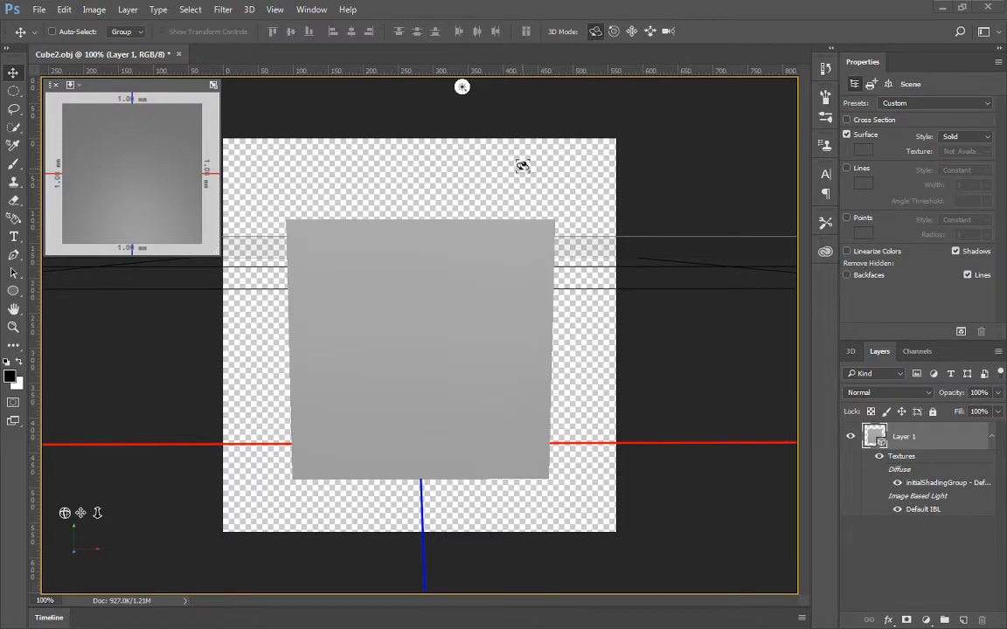
{"action": "left_click_drag", "start_coordinate": [522, 162], "coordinate": [476, 180]}
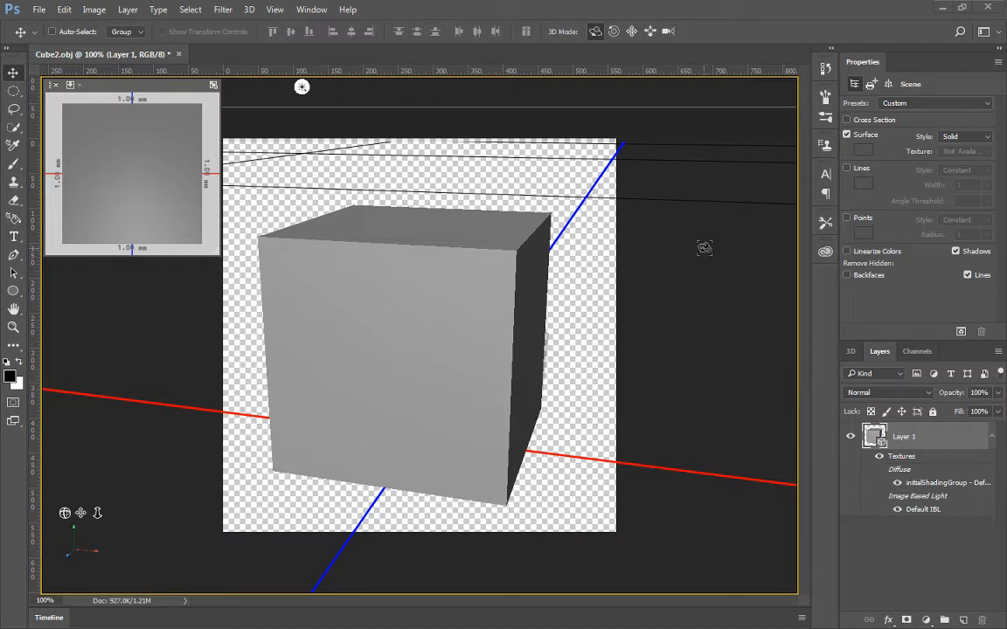
{"action": "left_click_drag", "start_coordinate": [461, 157], "coordinate": [487, 178]}
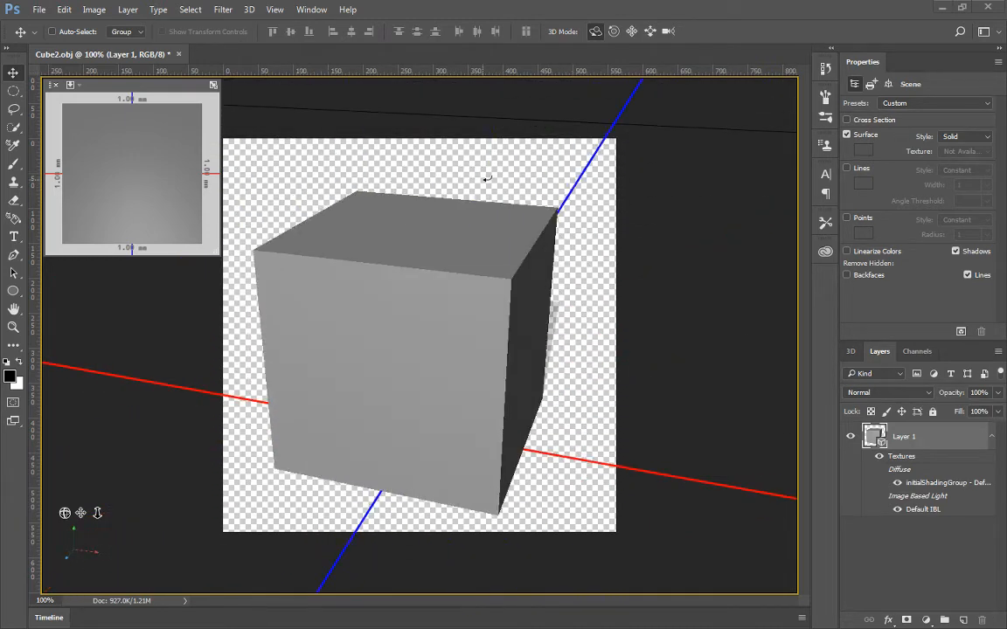
Step: Open the PolyPlane_Demo OBJ as a new 3D document with the default scene settings
{"action": "left_click", "coordinate": [40, 9]}
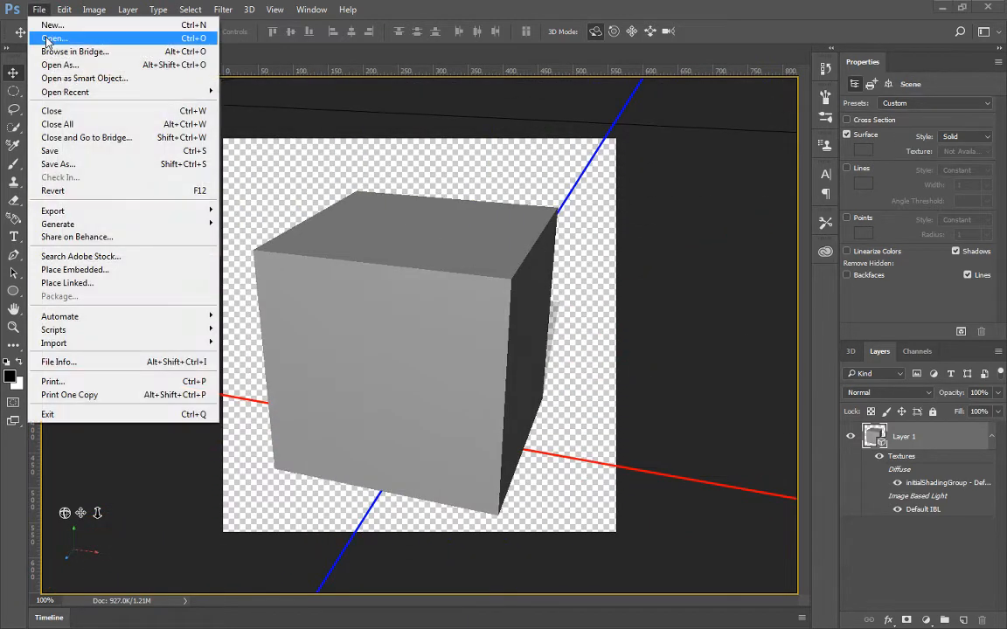
{"action": "left_click", "coordinate": [47, 40]}
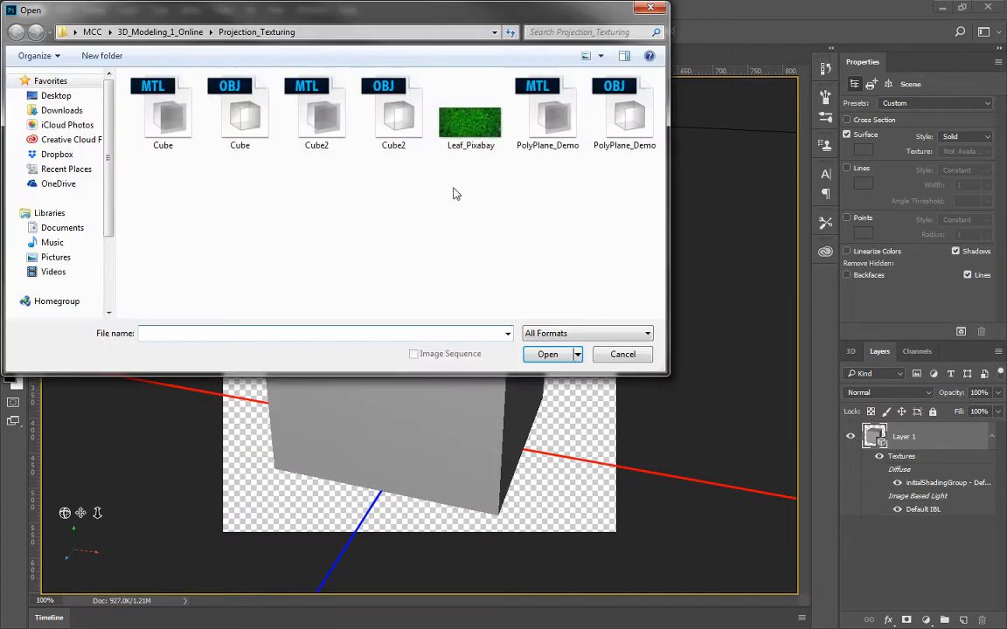
{"action": "left_click", "coordinate": [624, 115]}
{"action": "left_click", "coordinate": [547, 354]}
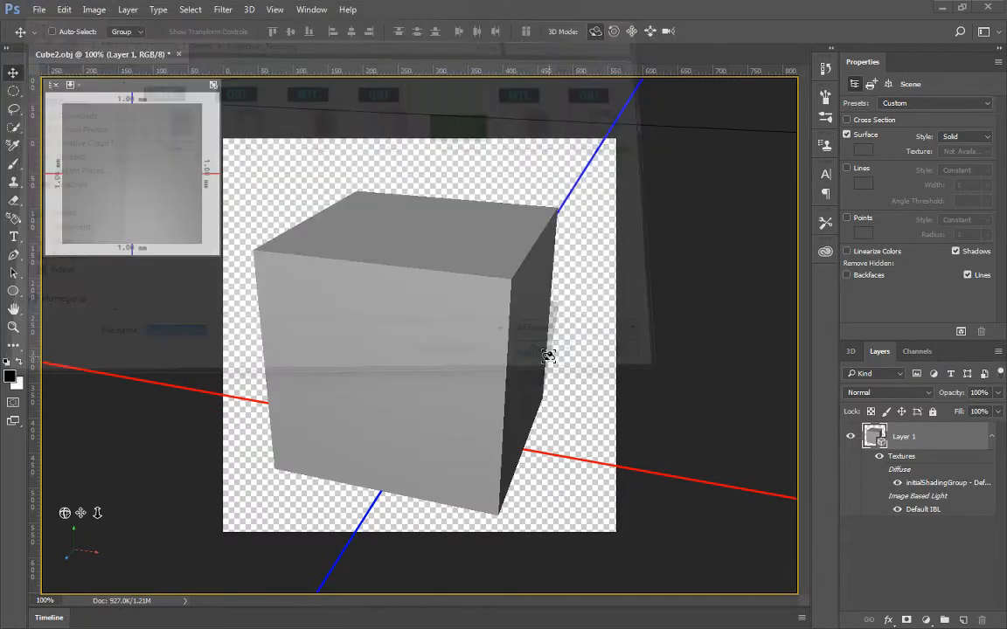
{"action": "left_click", "coordinate": [646, 114]}
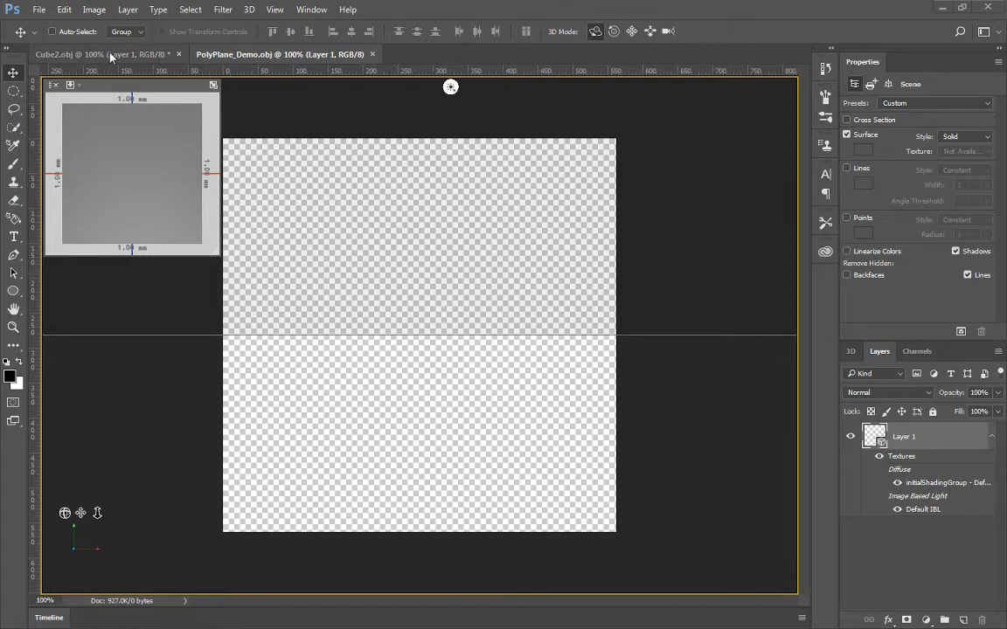
Step: Orbit the camera of the PolyPlane_Demo scene until the polygon plane is seen nearly straight from above
{"action": "left_click_drag", "start_coordinate": [359, 184], "coordinate": [350, 274]}
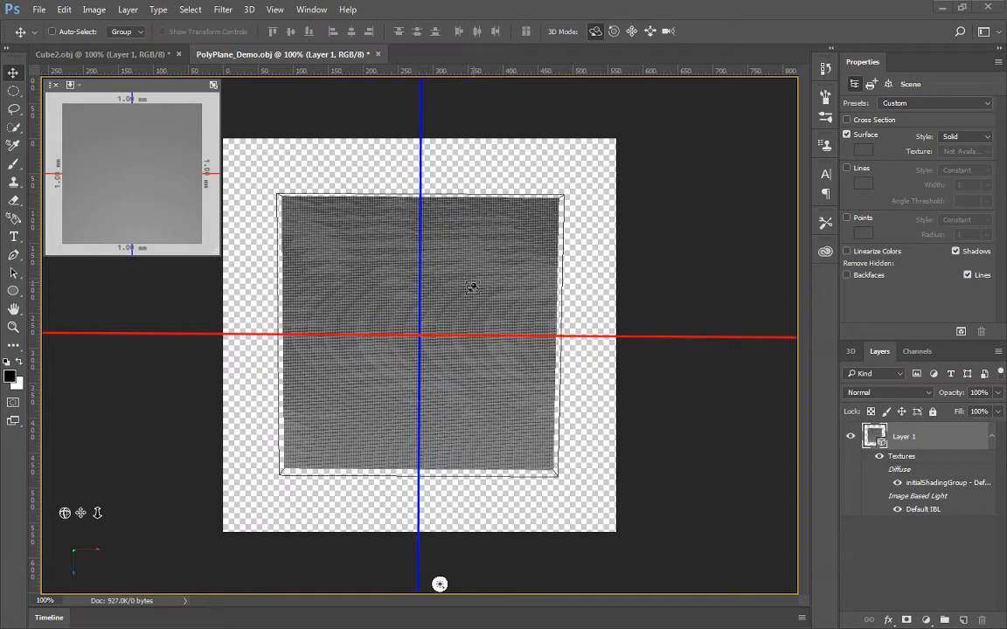
{"action": "left_click_drag", "start_coordinate": [340, 159], "coordinate": [379, 150]}
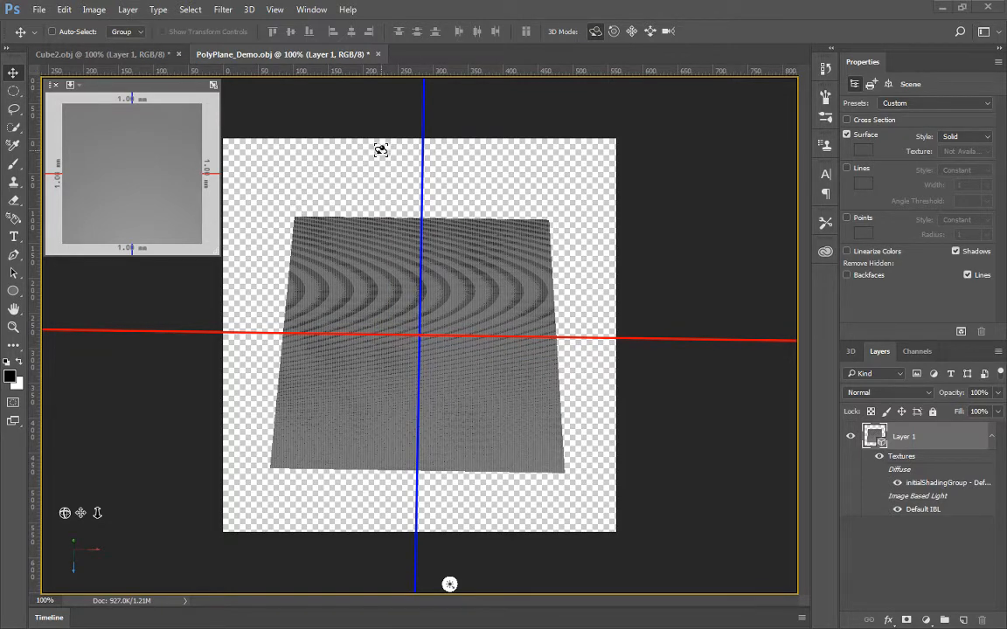
{"action": "left_click_drag", "start_coordinate": [382, 149], "coordinate": [385, 172]}
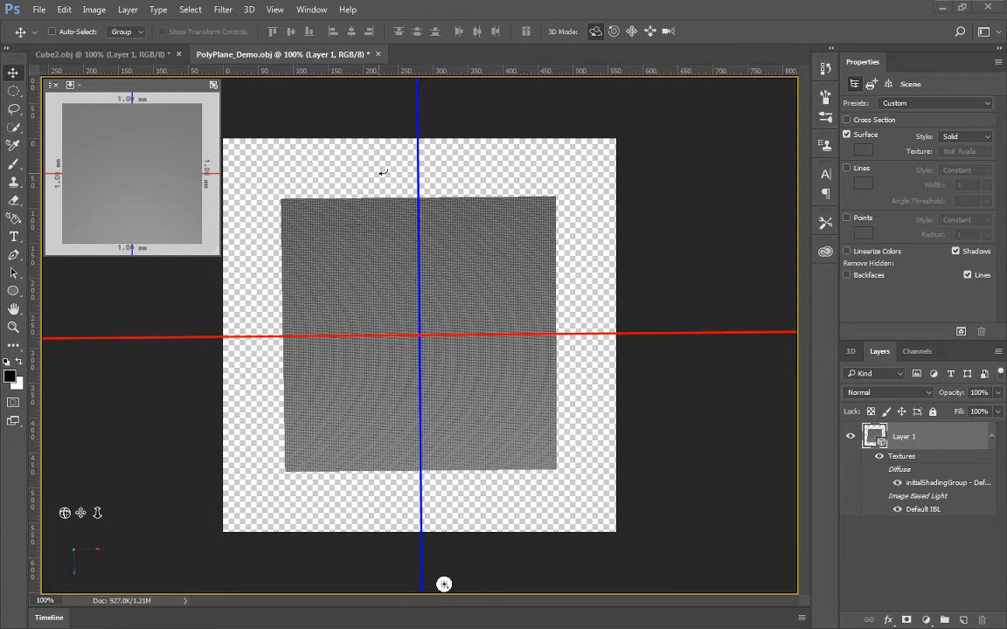
{"action": "left_click_drag", "start_coordinate": [276, 142], "coordinate": [306, 161]}
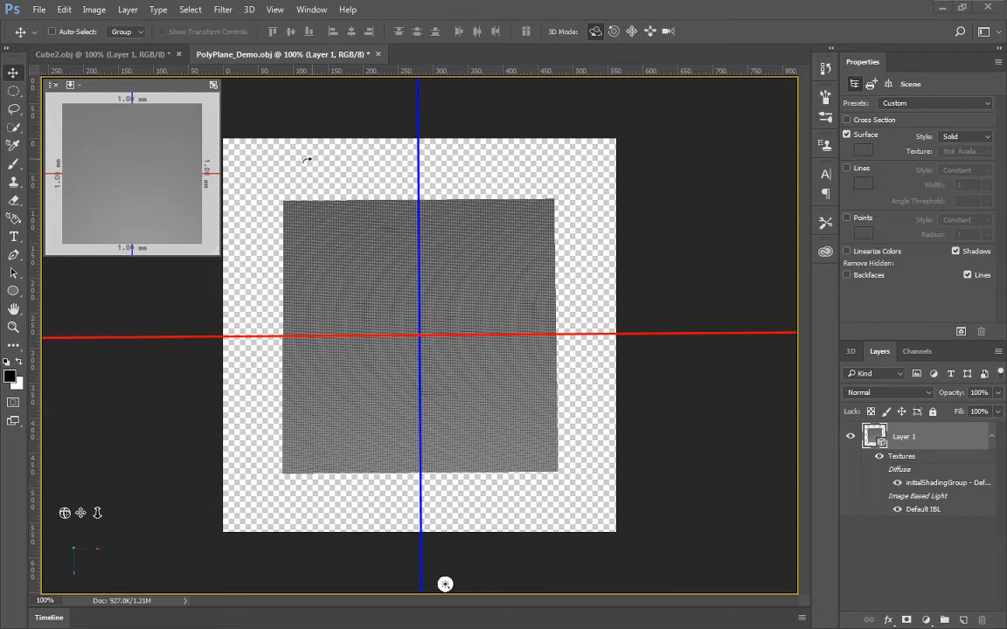
Step: Open the Leaf_Pixabay image from the Projection_Texturing folder
{"action": "left_click", "coordinate": [40, 11]}
{"action": "left_click", "coordinate": [54, 38]}
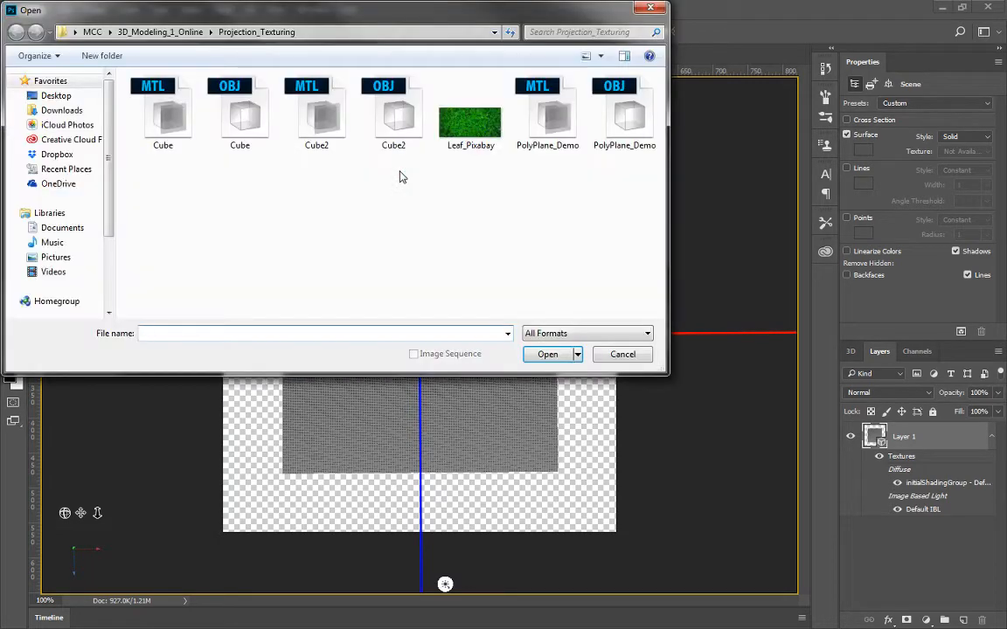
{"action": "left_click", "coordinate": [451, 138]}
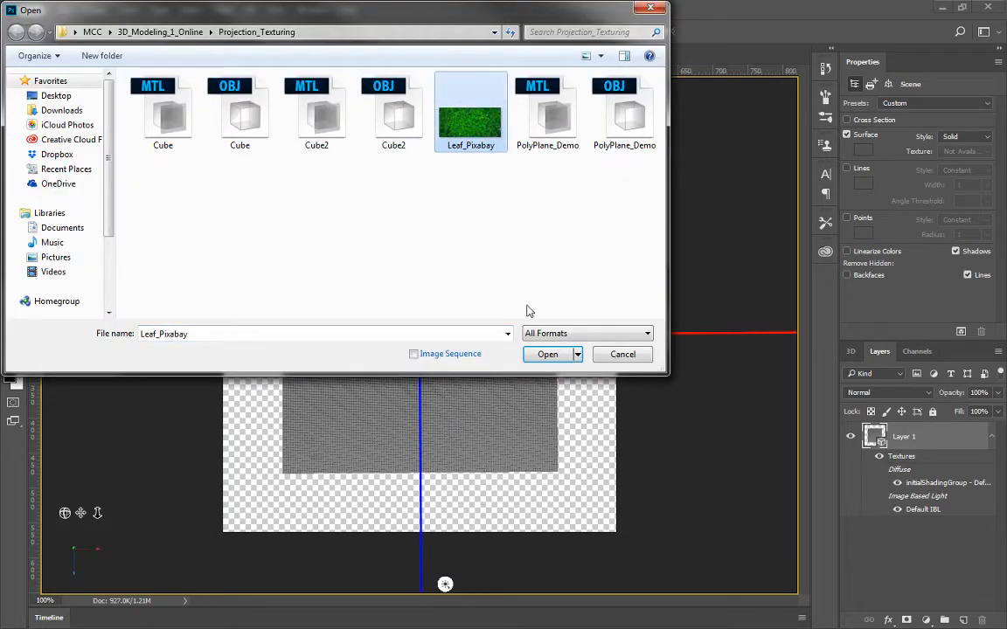
{"action": "left_click", "coordinate": [547, 355]}
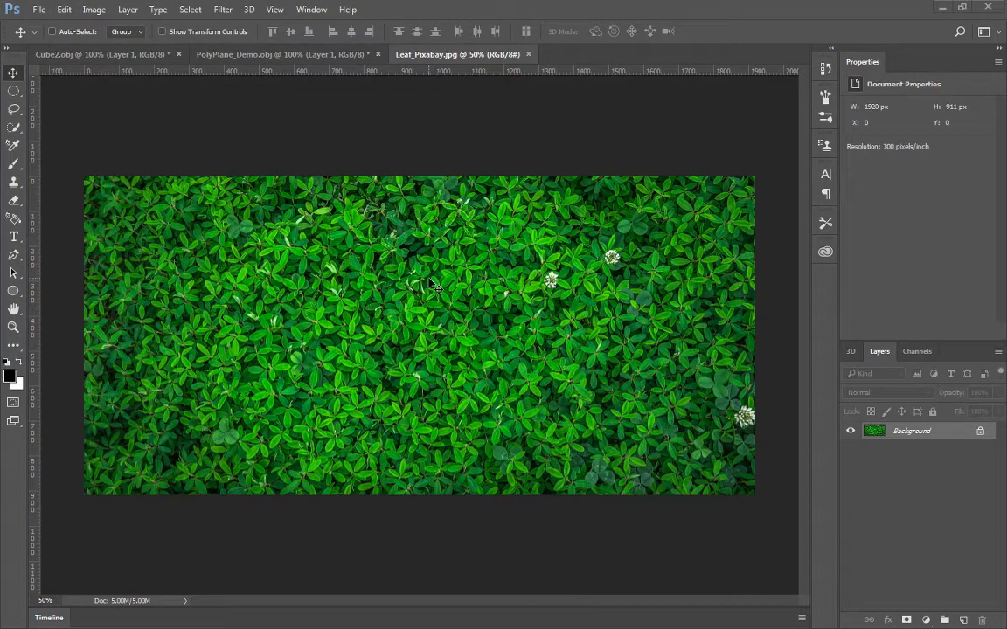
Step: Copy the entire leaf image and paste it as a new layer into the PolyPlane_Demo document
{"action": "key", "text": "ctrl+a"}
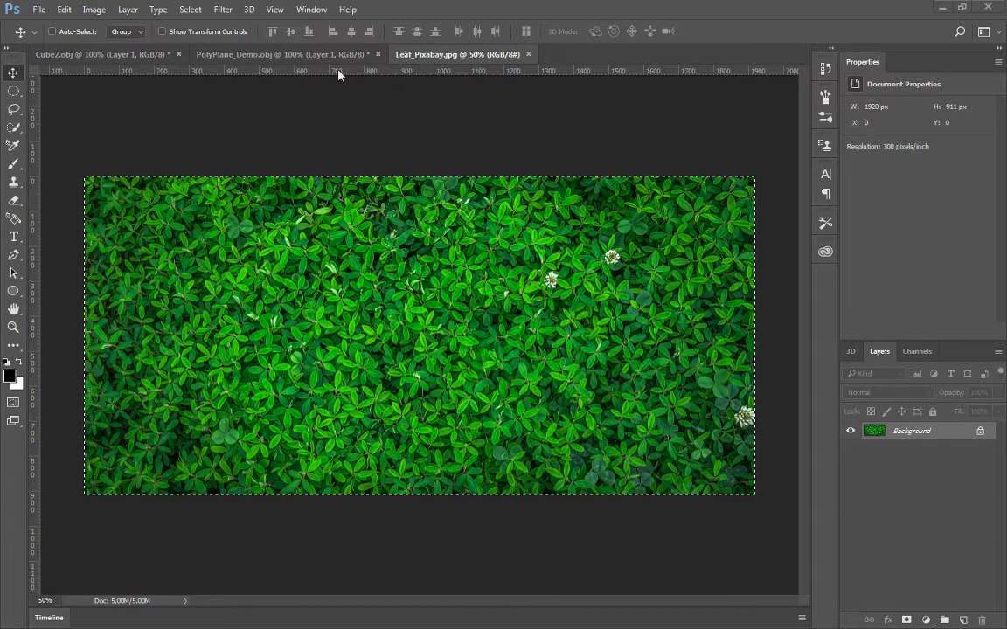
{"action": "key", "text": "ctrl+c"}
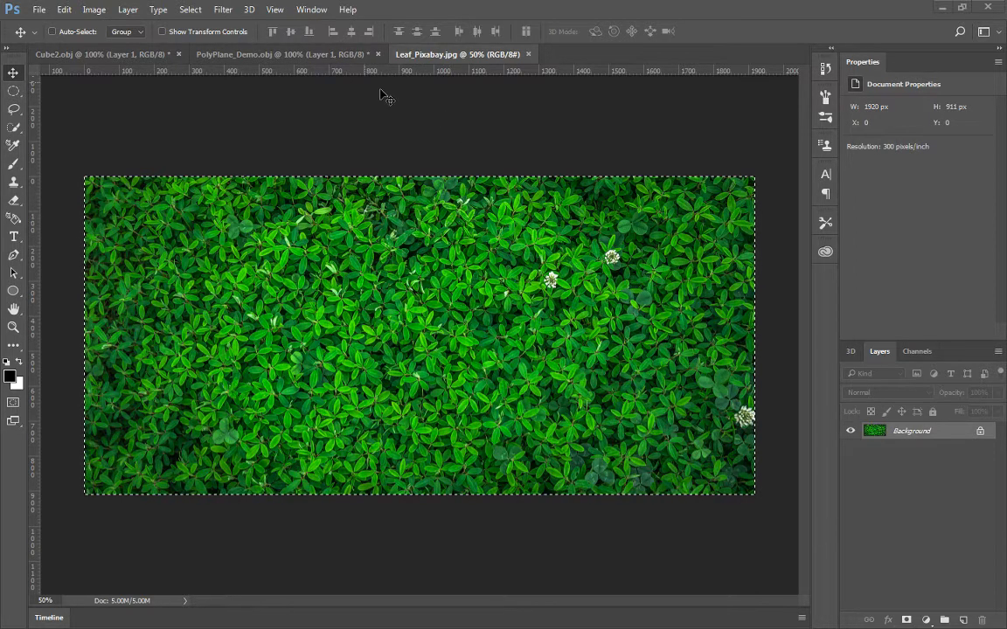
{"action": "left_click", "coordinate": [333, 55]}
{"action": "key", "text": "ctrl+v"}
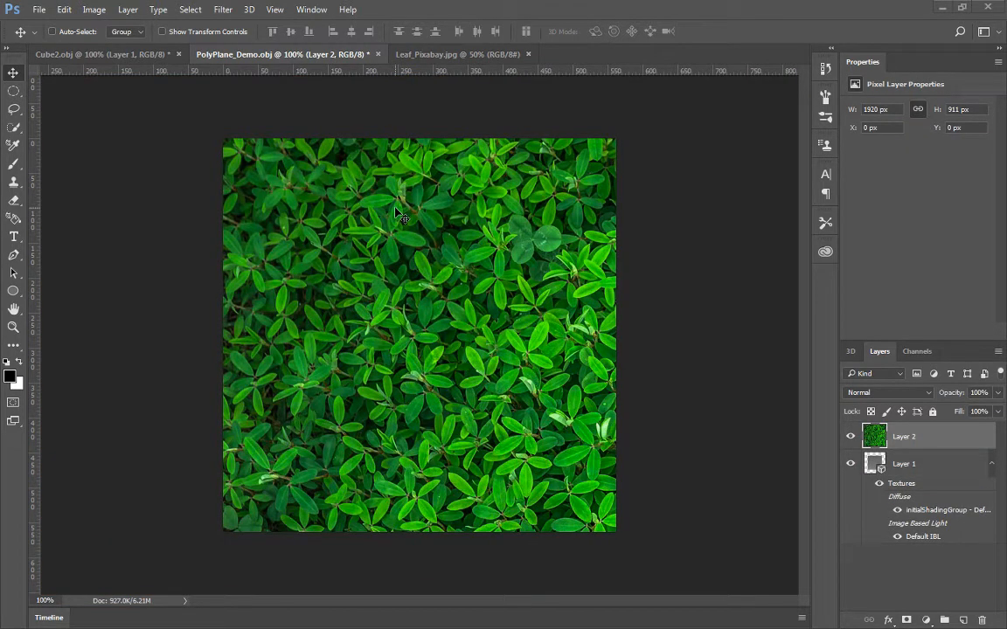
Step: Scale the pasted leaf layer proportionally to about 27% and centre it over the polygon plane
{"action": "key", "text": "ctrl"}
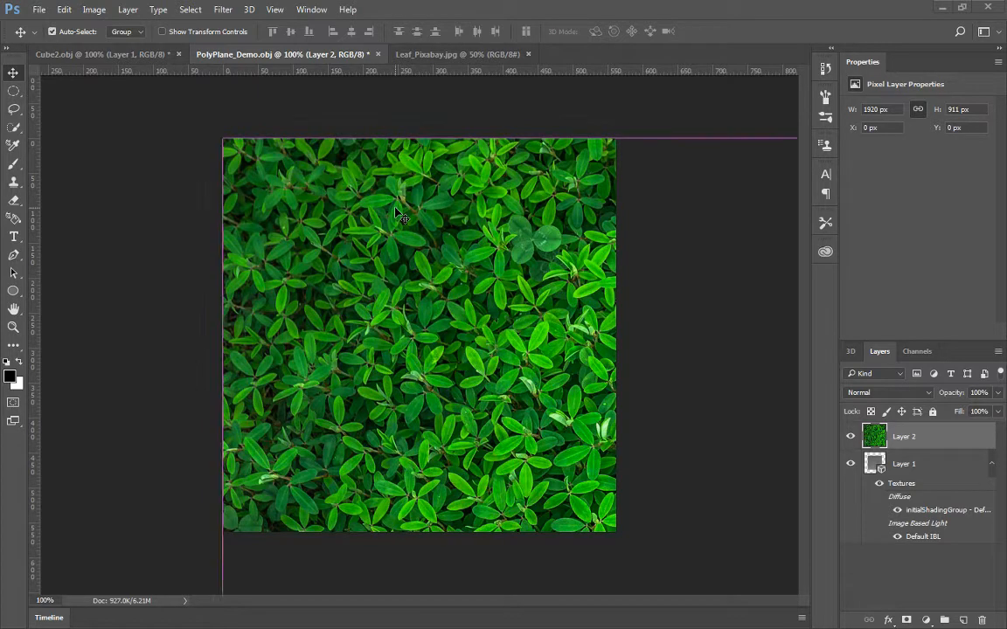
{"action": "key", "text": "ctrl+t"}
{"action": "key", "text": "ctrl+minus"}
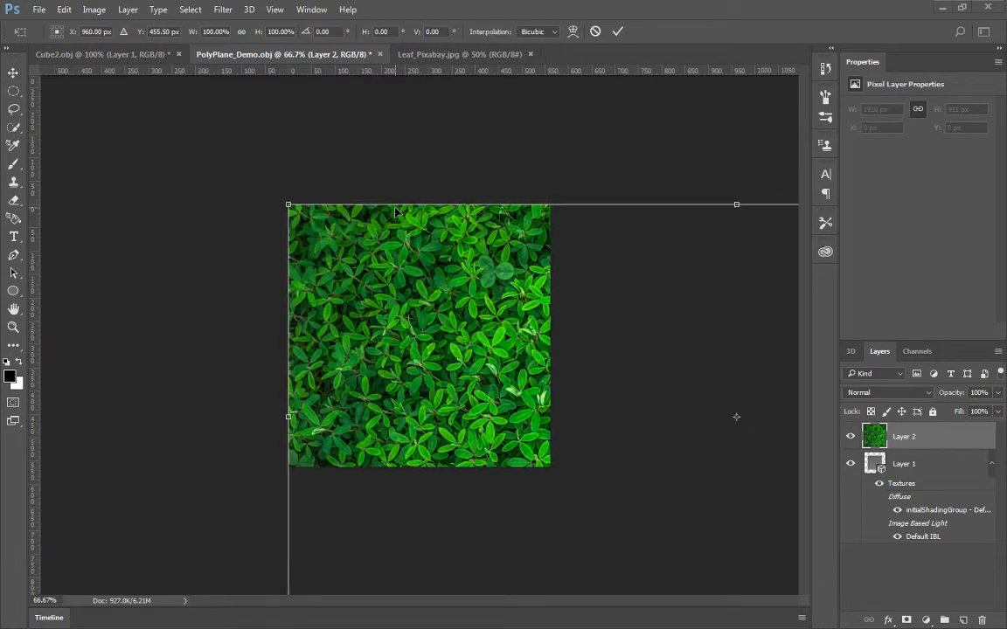
{"action": "key", "text": "ctrl+minus"}
{"action": "key", "text": "ctrl+minus"}
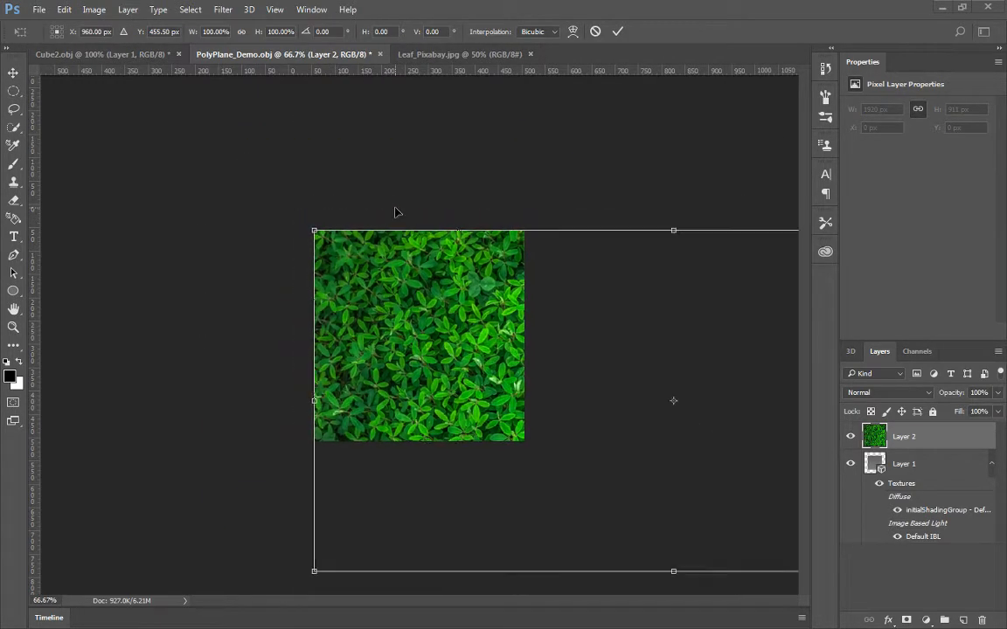
{"action": "key", "text": "ctrl+minus"}
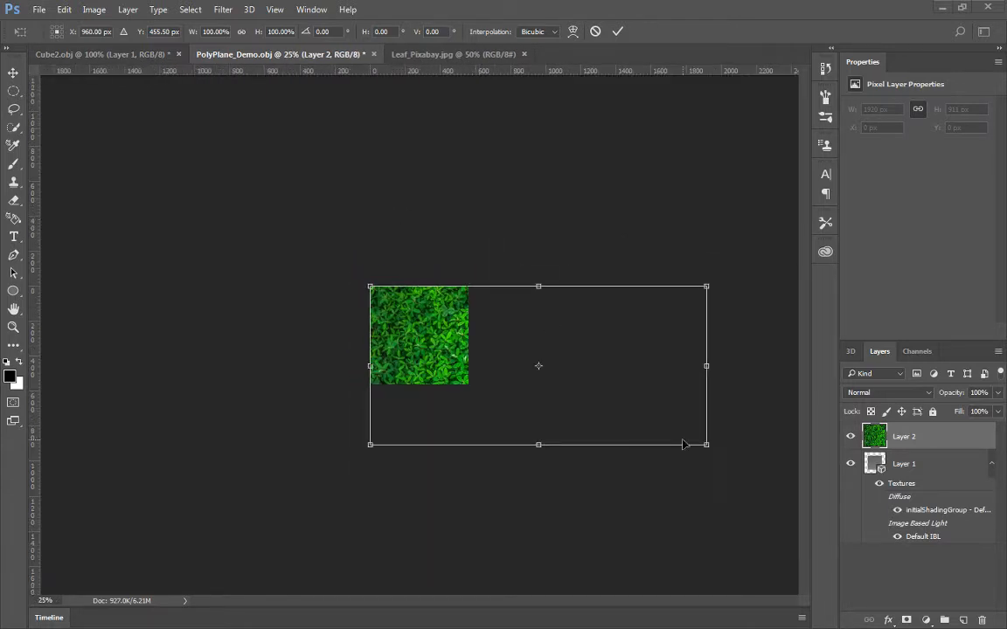
{"action": "left_click_drag", "start_coordinate": [706, 445], "coordinate": [449, 336]}
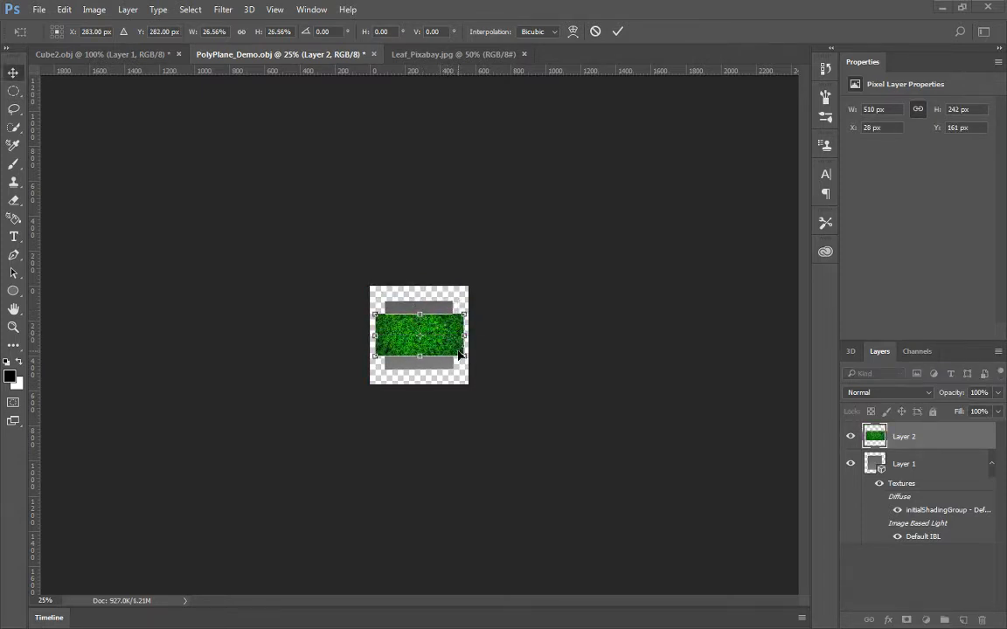
{"action": "key", "text": "Return"}
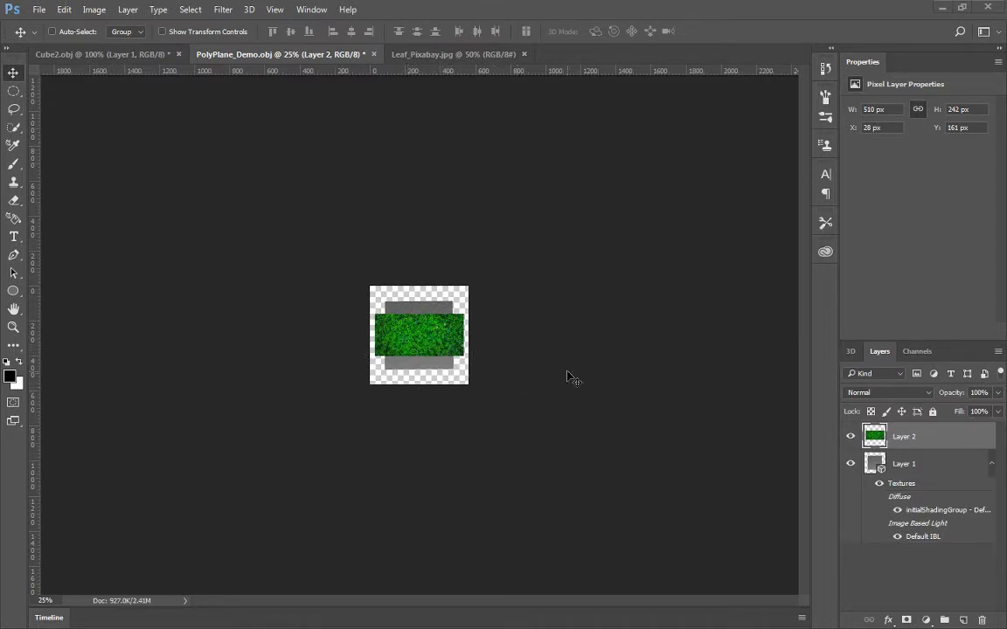
{"action": "key", "text": "ctrl+0"}
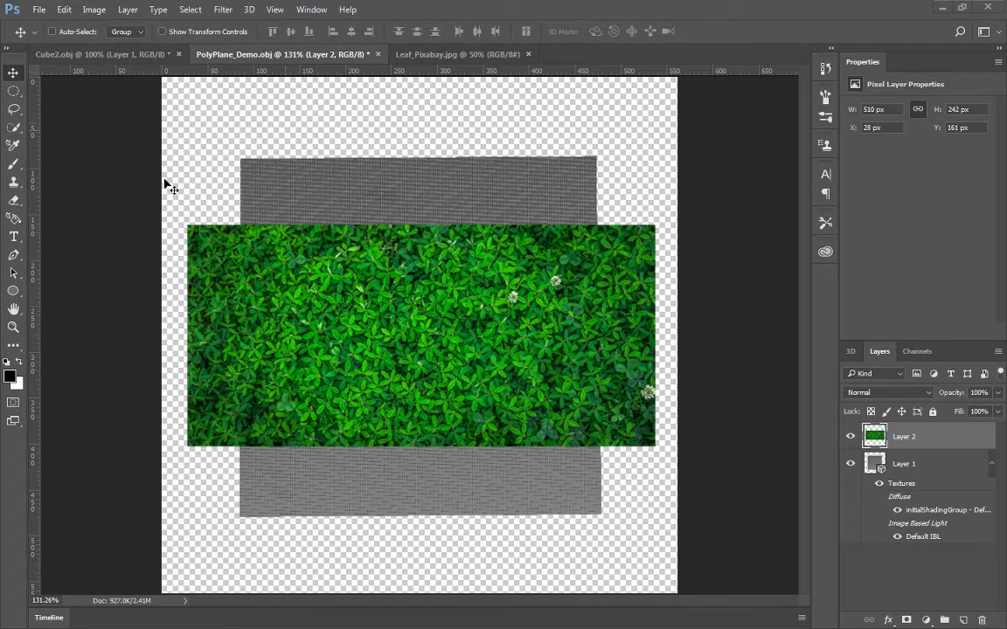
Step: Open the diffuse texture of the plane's 3D layer and add a new empty layer to that texture document
{"action": "left_click", "coordinate": [900, 465]}
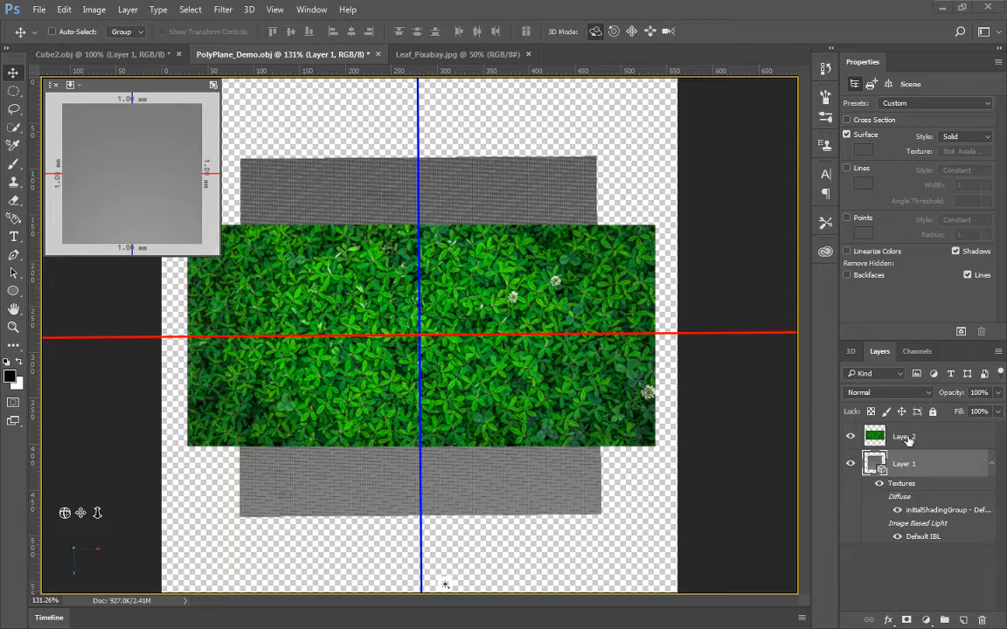
{"action": "left_click", "coordinate": [907, 437]}
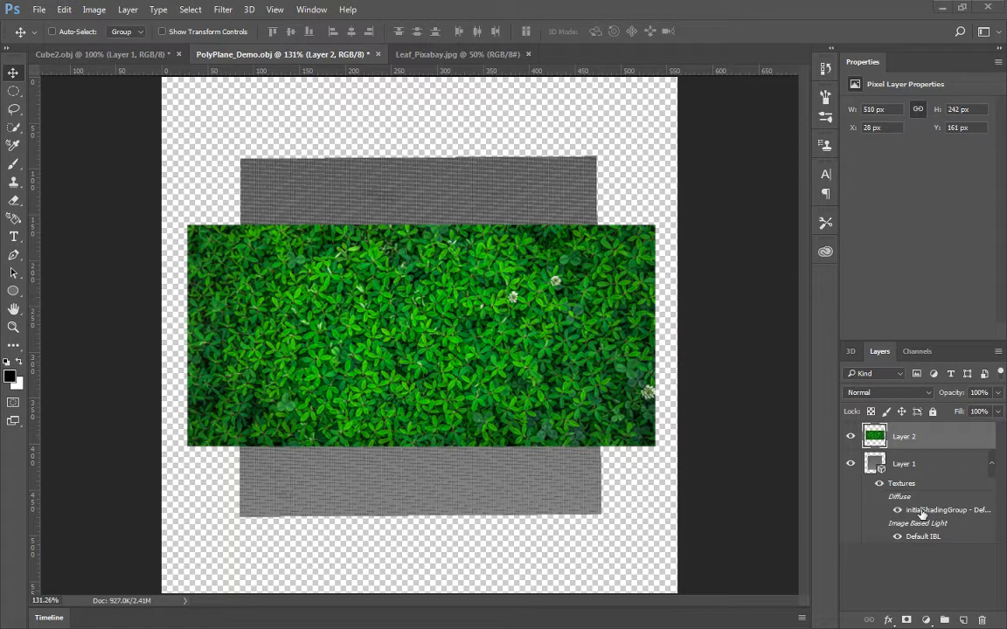
{"action": "double_click", "coordinate": [922, 512]}
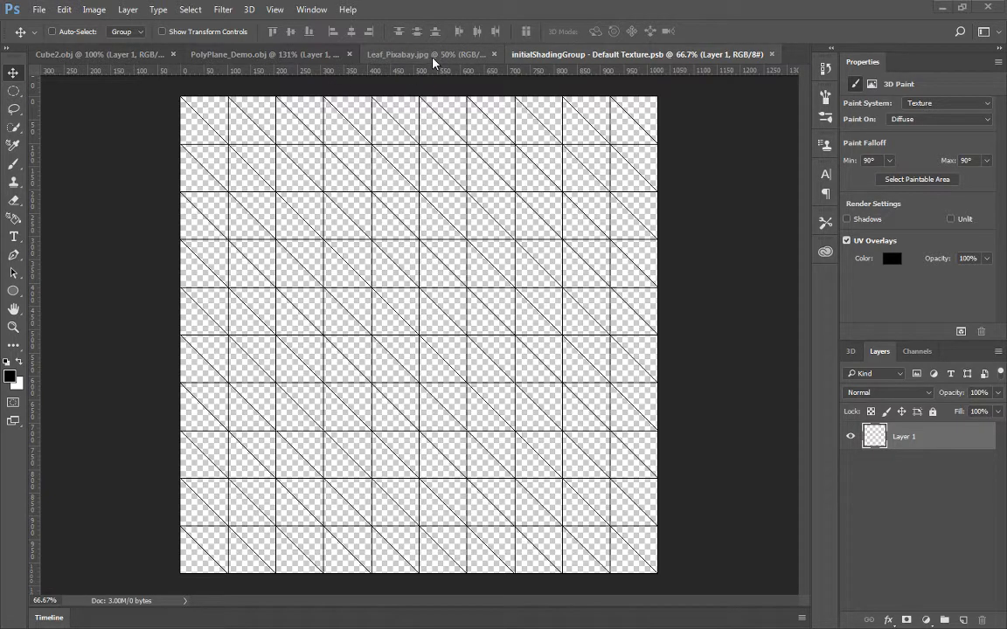
{"action": "left_click", "coordinate": [302, 54]}
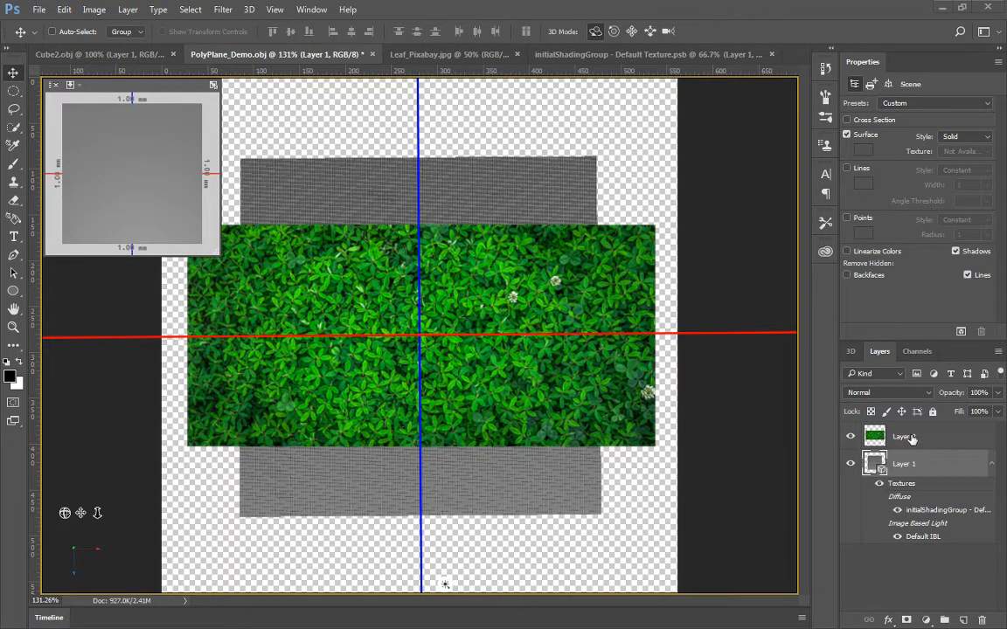
{"action": "left_click", "coordinate": [612, 50]}
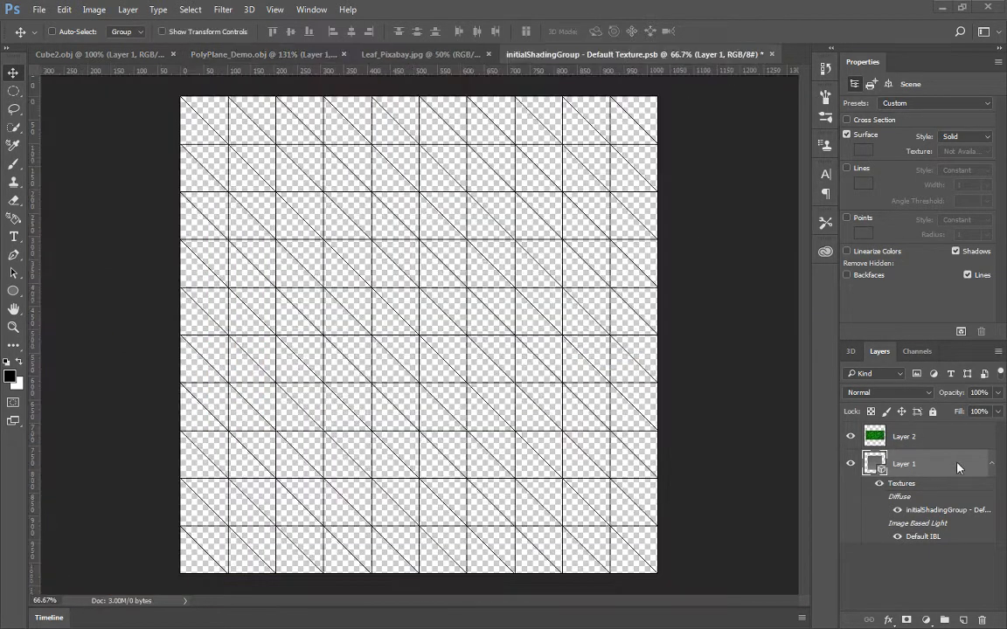
{"action": "left_click", "coordinate": [964, 619]}
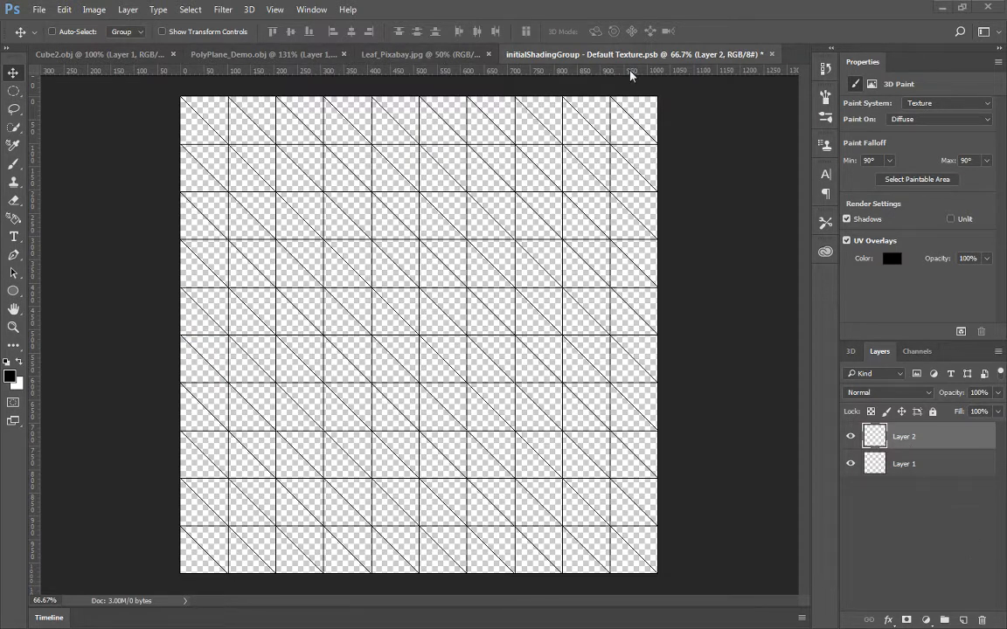
Step: Merge the leaf layer in PolyPlane_Demo down onto the 3D plane layer and view its diffuse texture document
{"action": "left_click", "coordinate": [238, 51]}
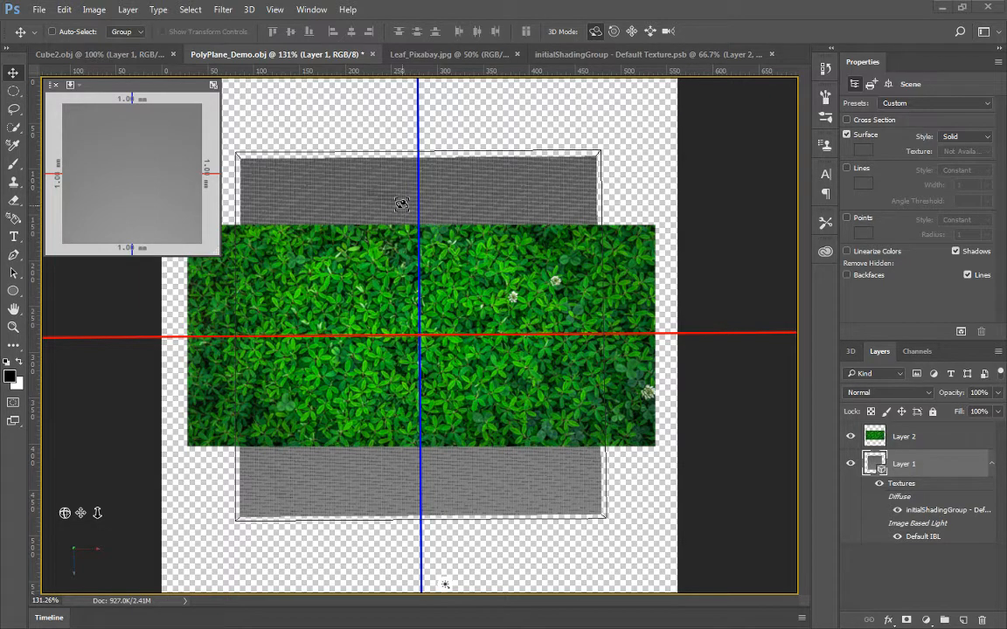
{"action": "left_click", "coordinate": [927, 441]}
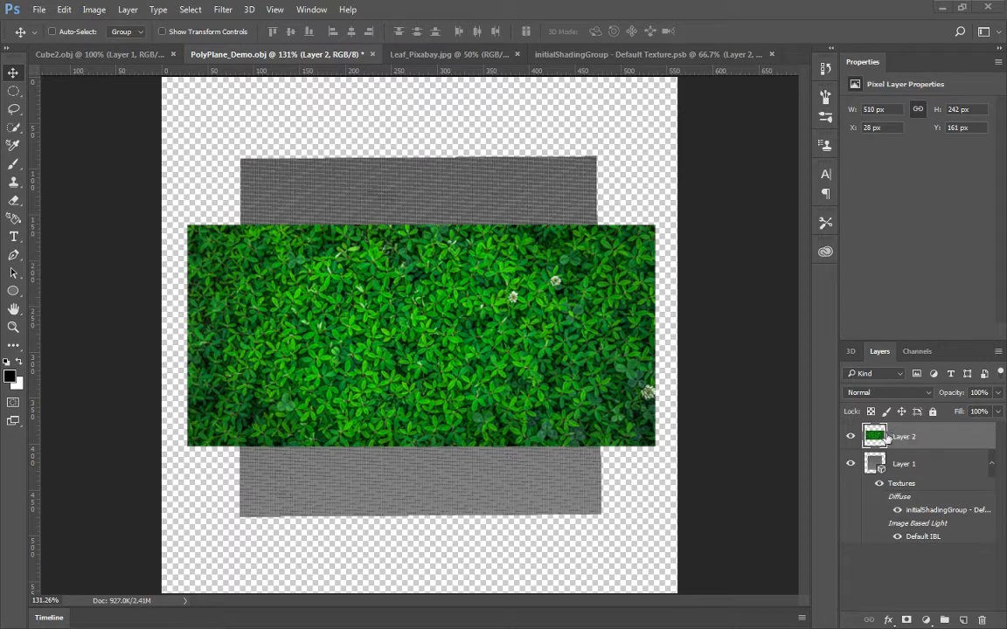
{"action": "right_click", "coordinate": [898, 439]}
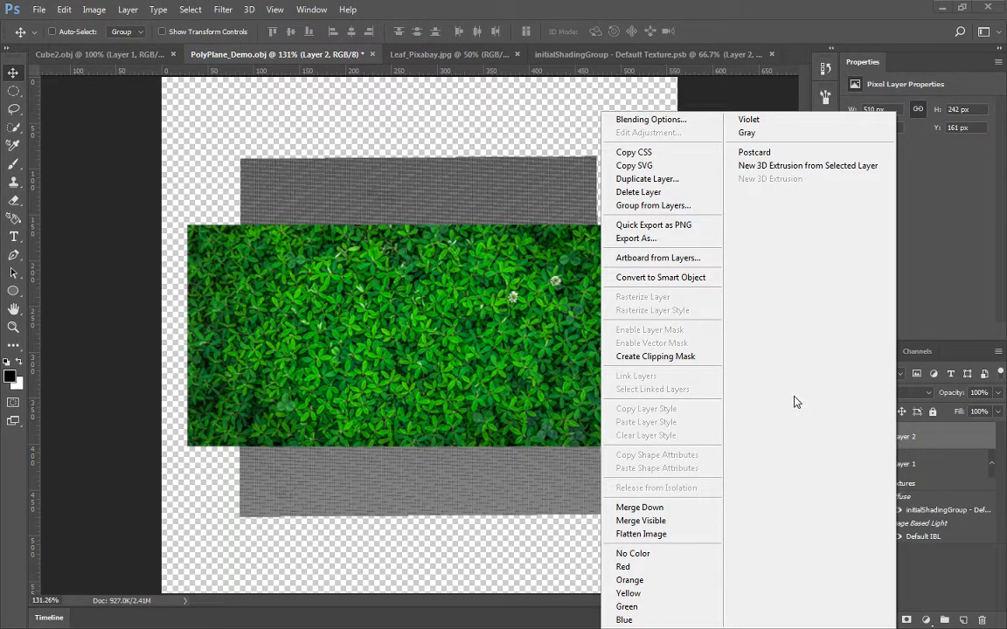
{"action": "left_click", "coordinate": [675, 510]}
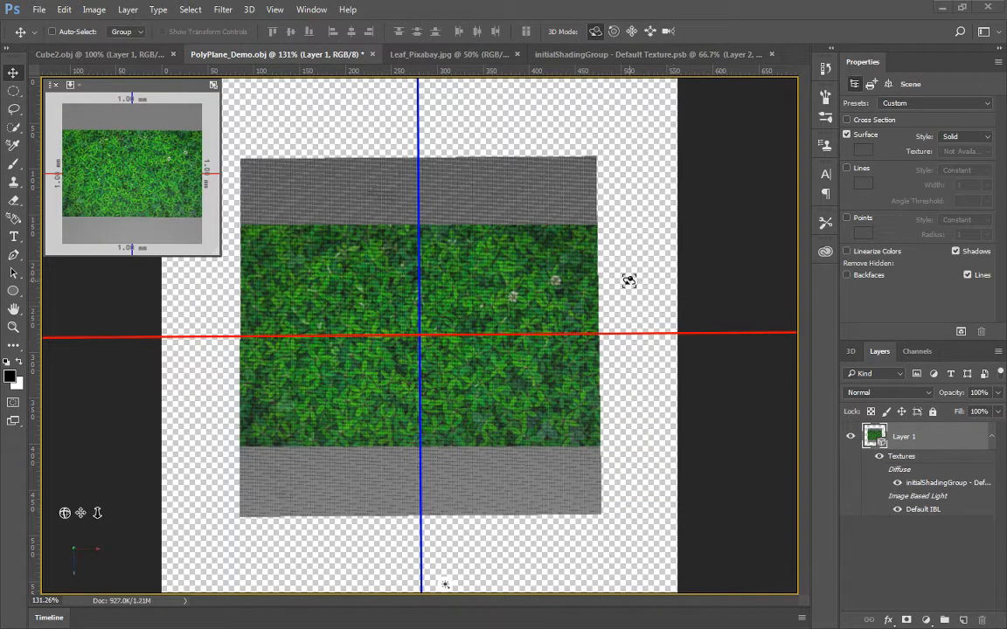
{"action": "left_click_drag", "start_coordinate": [628, 278], "coordinate": [599, 239]}
{"action": "left_click", "coordinate": [577, 55]}
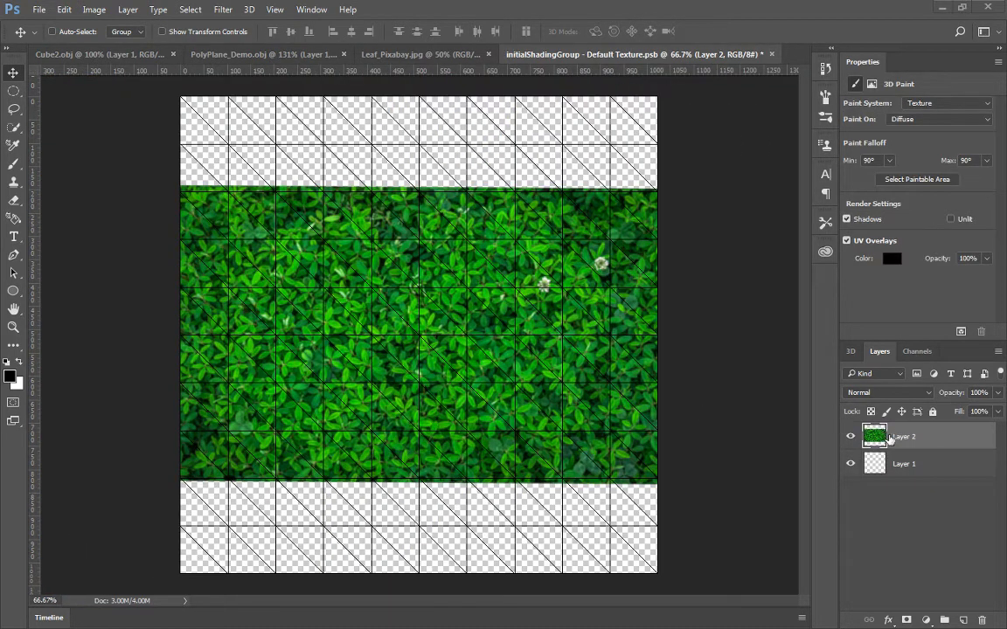
Step: Add a new empty layer directly above Layer 1, beneath the leaf layer, in the diffuse texture document
{"action": "left_click", "coordinate": [915, 475]}
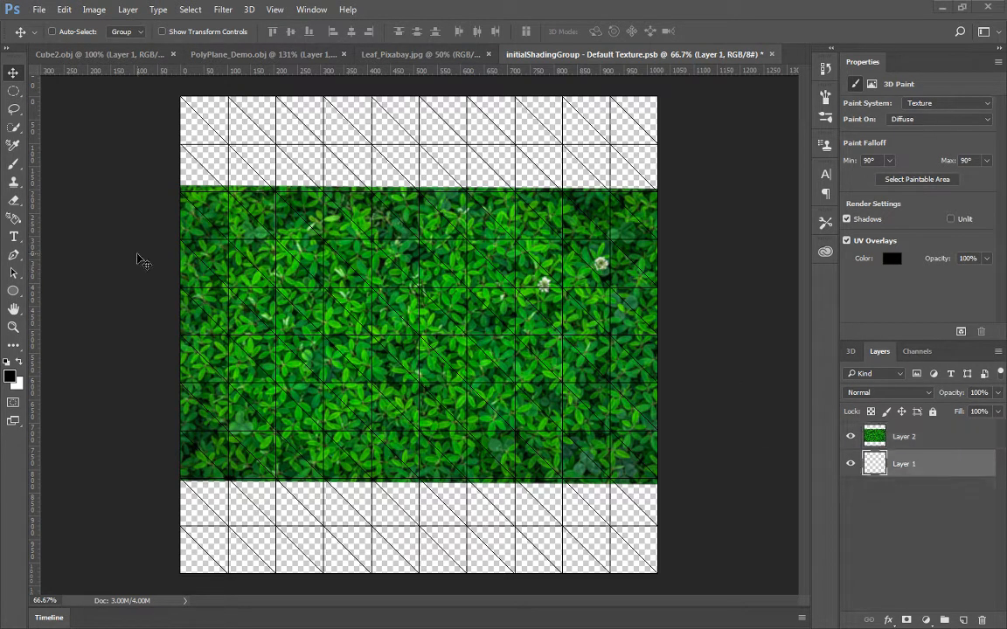
{"action": "key", "text": "g"}
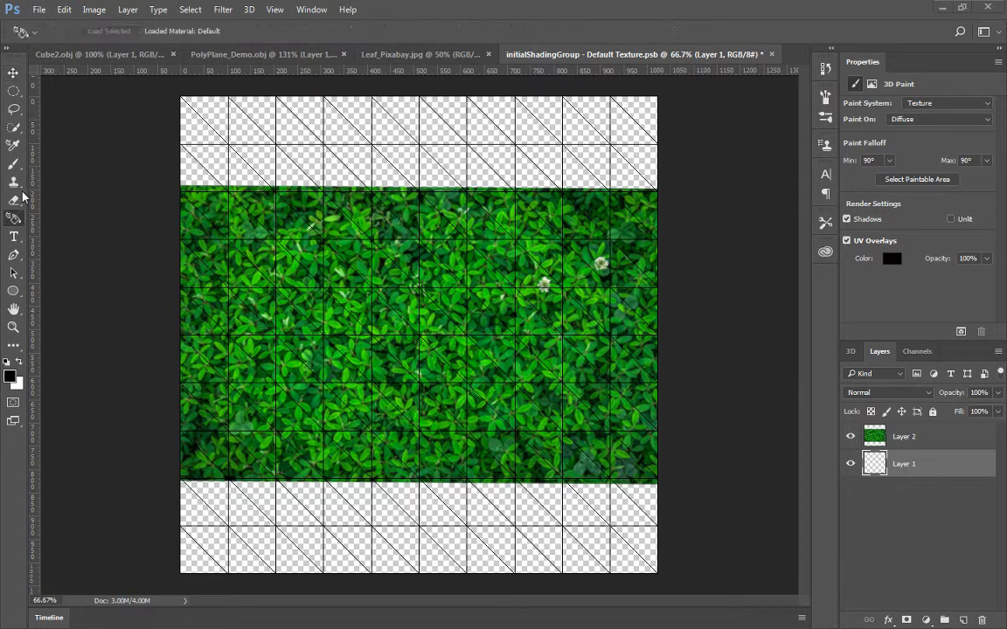
{"action": "left_click", "coordinate": [965, 619]}
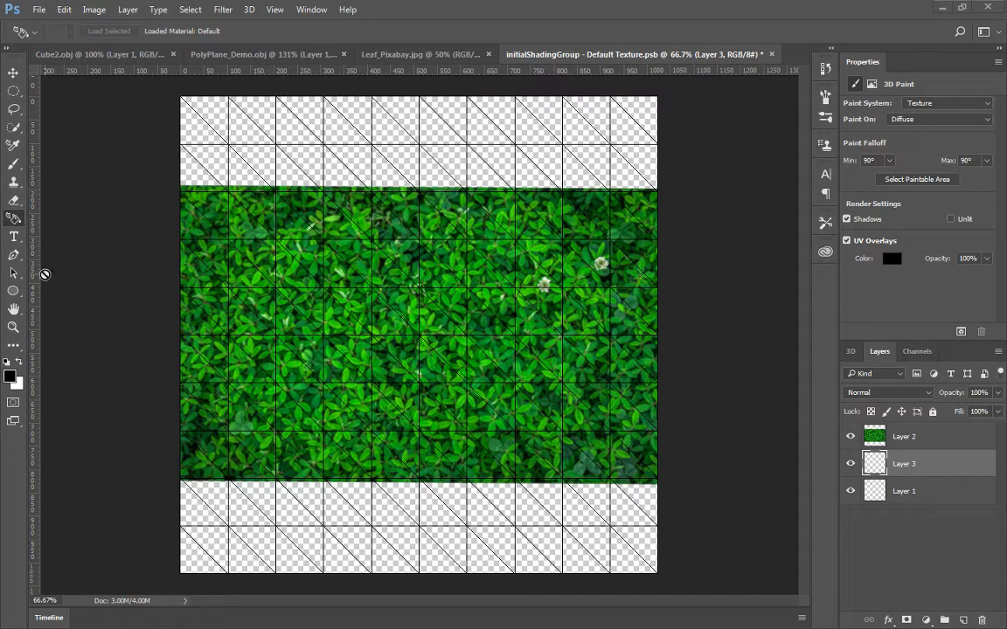
{"action": "left_click", "coordinate": [14, 234]}
{"action": "left_click", "coordinate": [16, 222]}
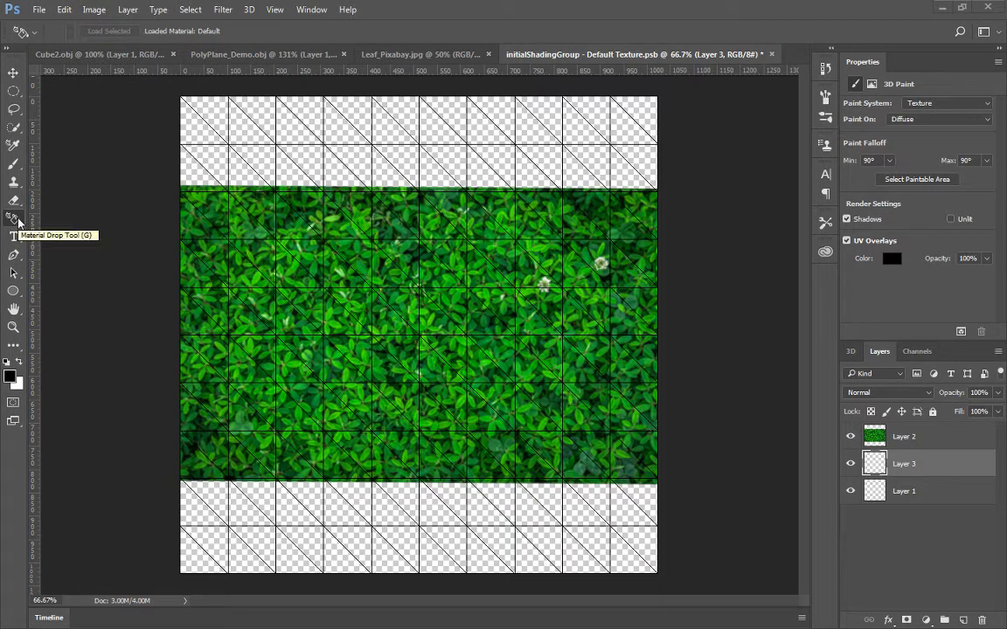
{"action": "key", "text": "e"}
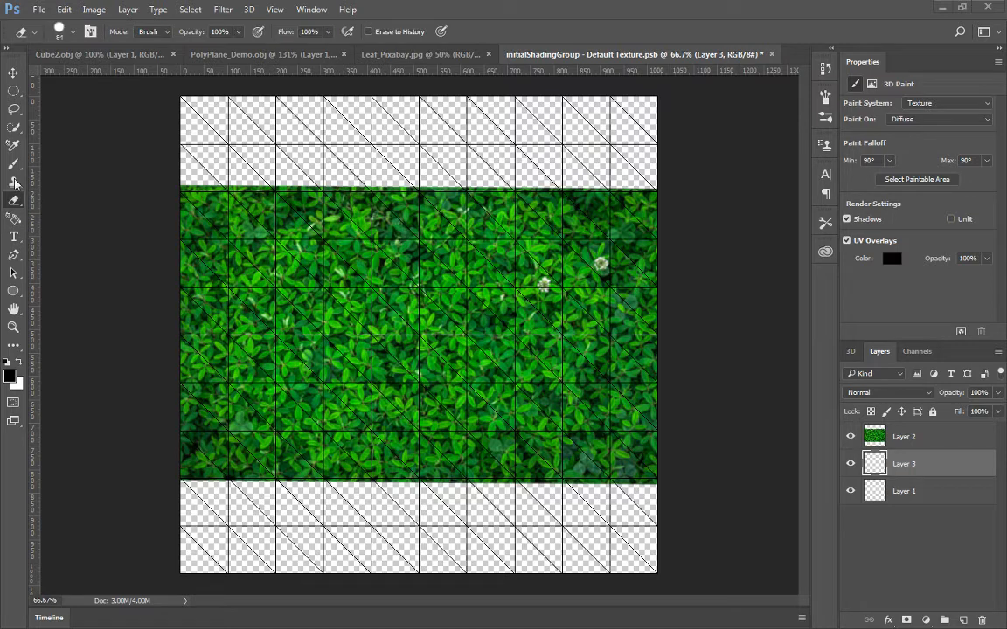
{"action": "key", "text": "b"}
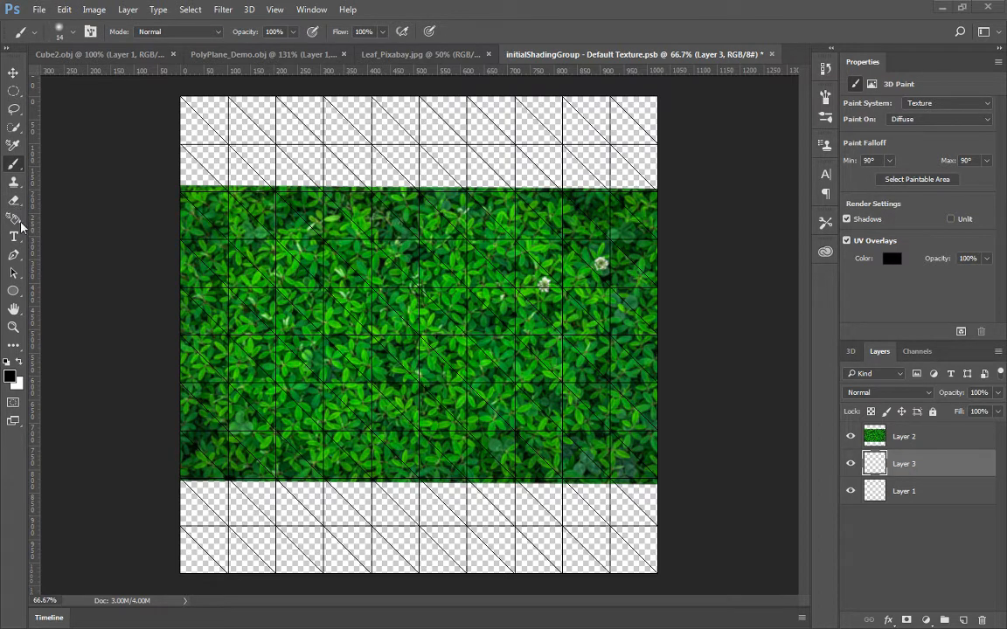
Step: Draw a black-filled rectangle of about 1045 × 1042 px behind the leaf layer, covering the whole texture canvas
{"action": "left_click", "coordinate": [14, 290]}
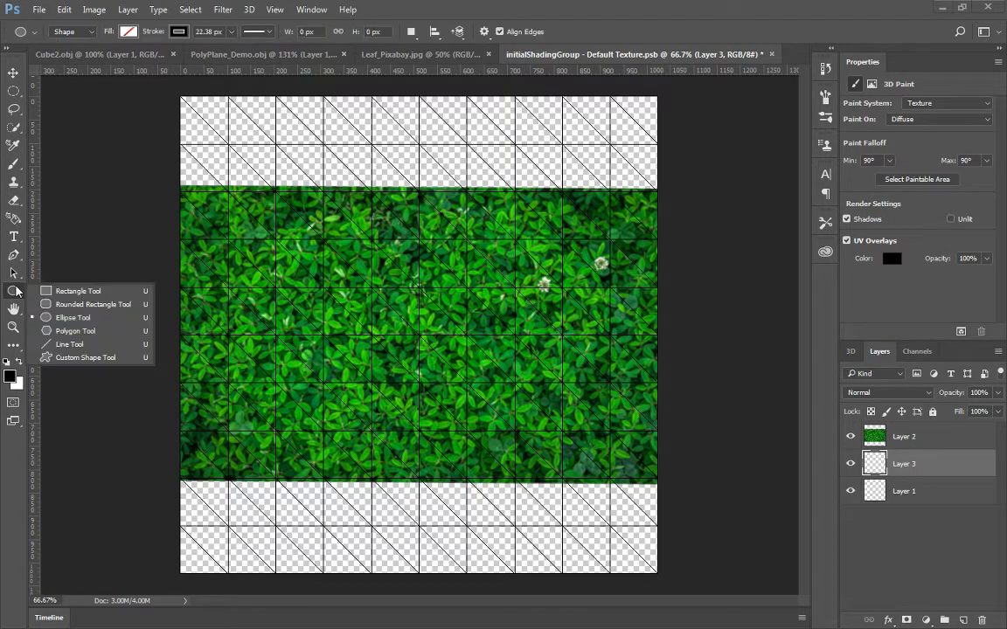
{"action": "left_click", "coordinate": [83, 293]}
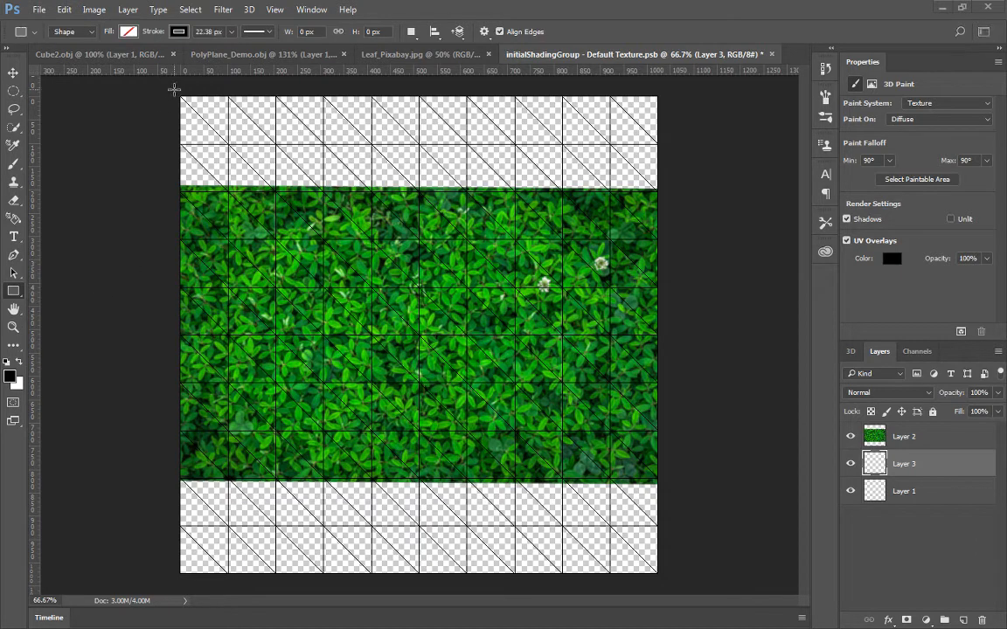
{"action": "left_click_drag", "start_coordinate": [175, 89], "coordinate": [662, 577]}
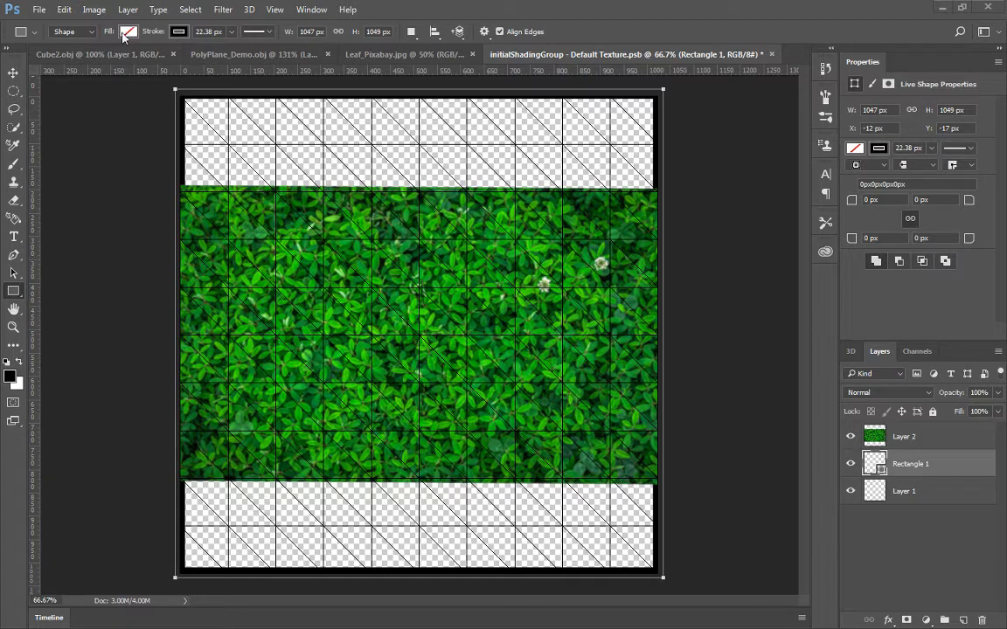
{"action": "key", "text": "ctrl+z"}
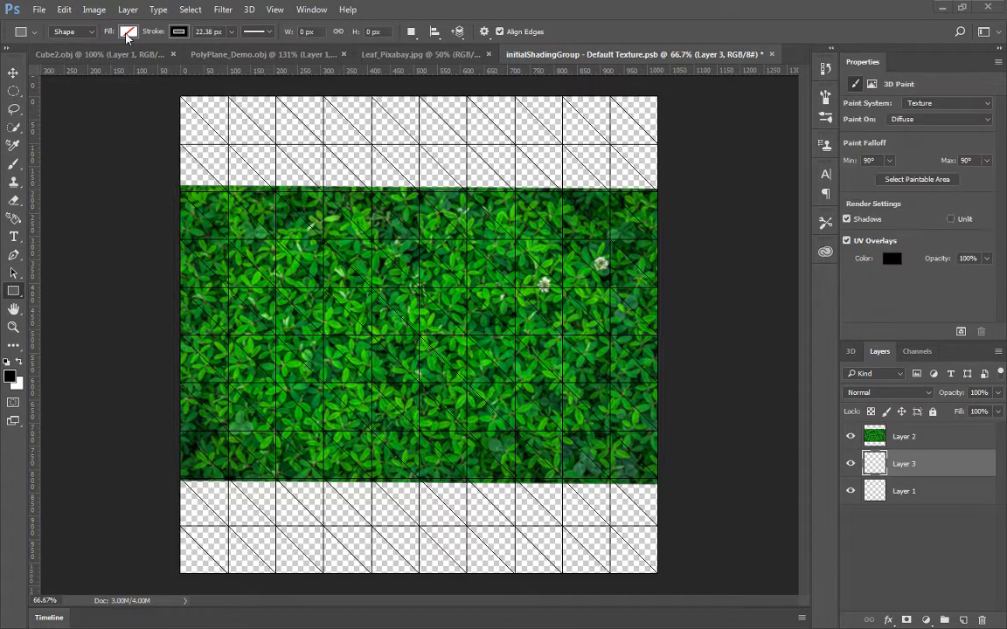
{"action": "left_click", "coordinate": [127, 32]}
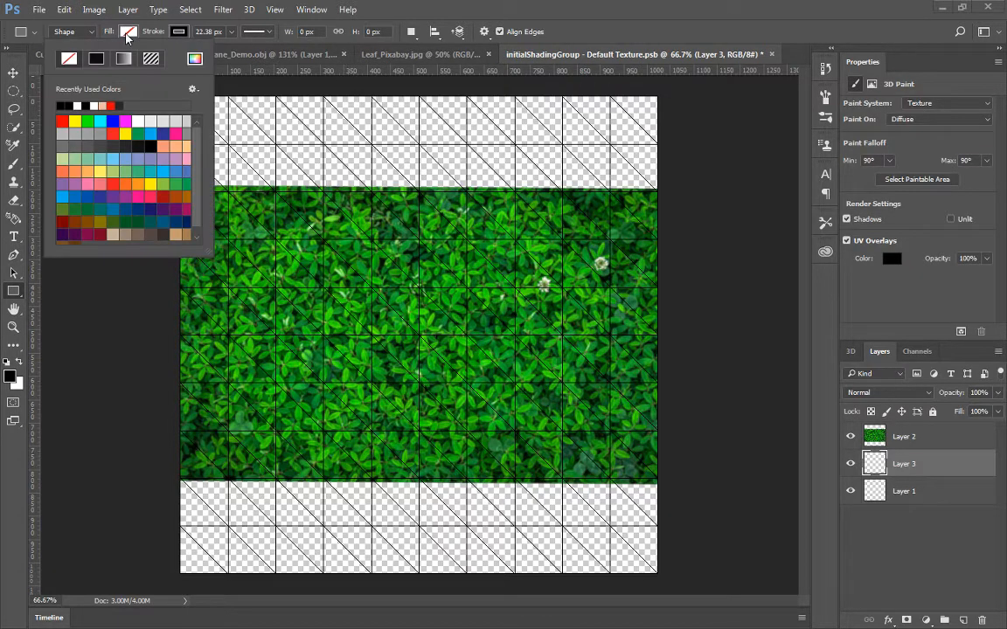
{"action": "left_click", "coordinate": [60, 106]}
{"action": "left_click", "coordinate": [177, 94]}
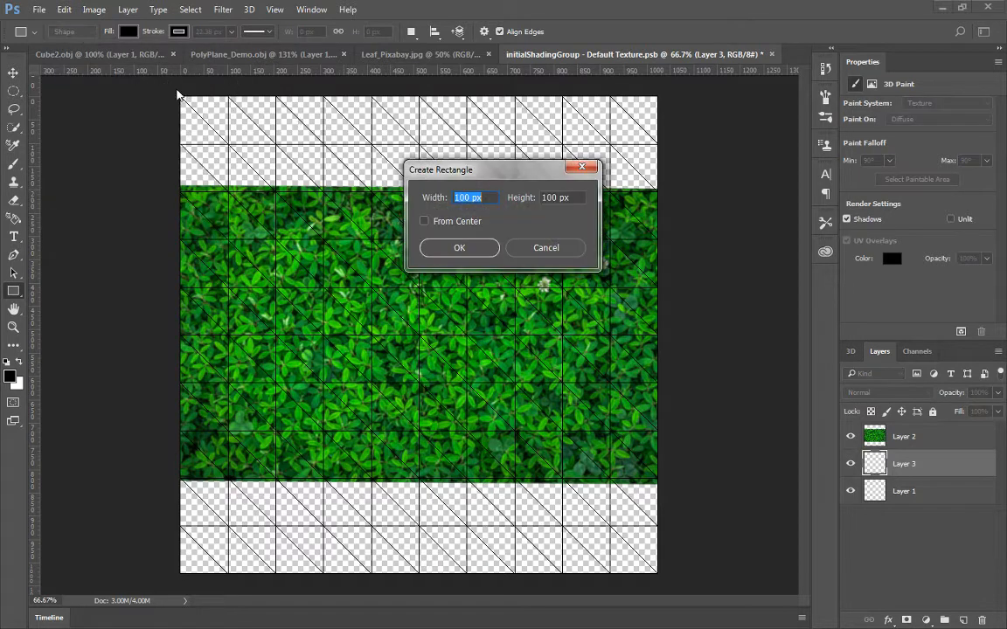
{"action": "left_click", "coordinate": [537, 247]}
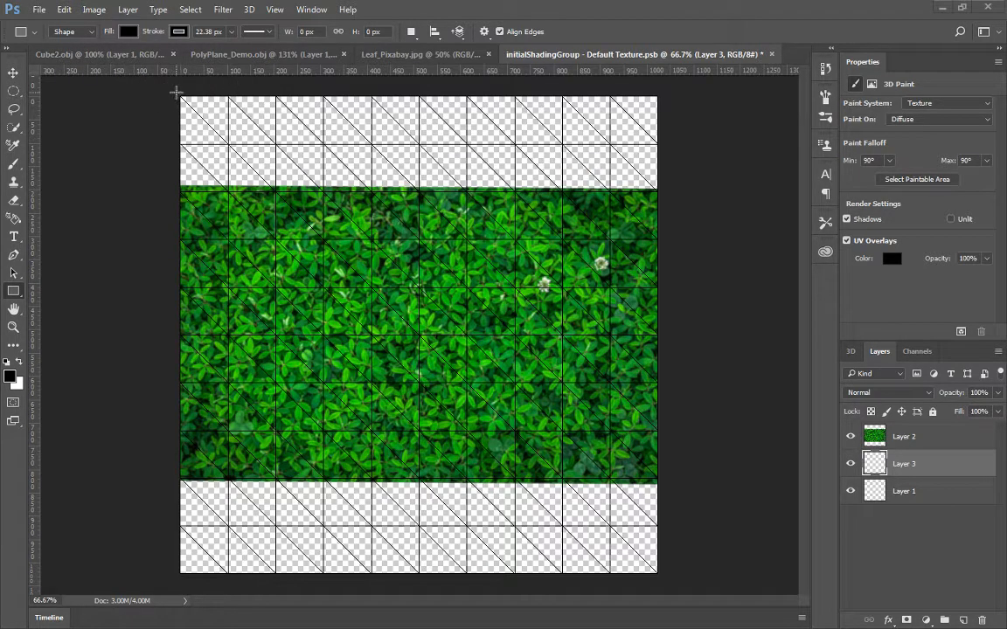
{"action": "left_click_drag", "start_coordinate": [176, 92], "coordinate": [663, 578]}
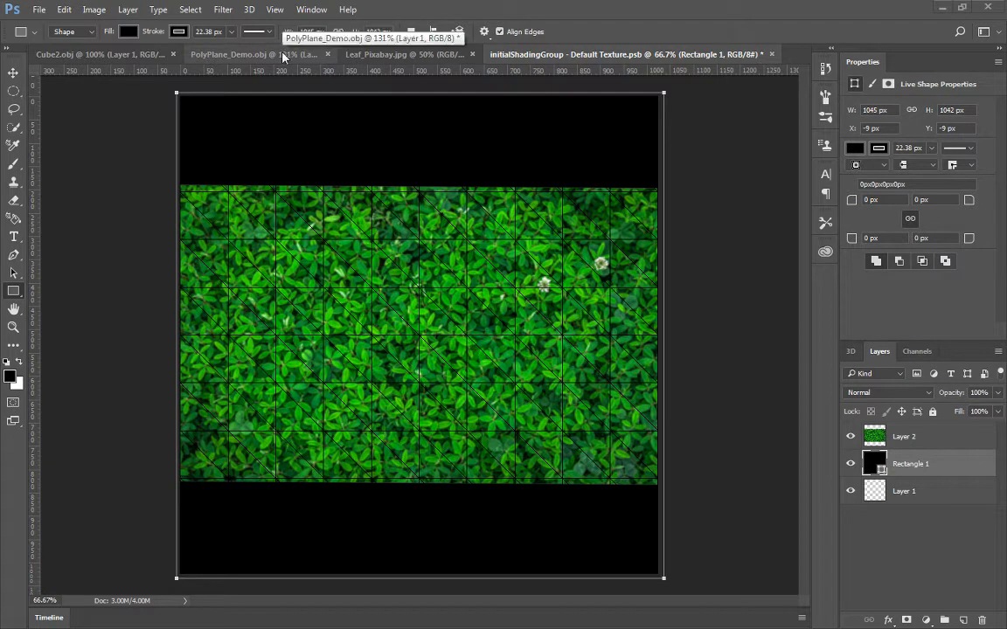
Step: Rename the black rectangle layer Black_BKG and the leaf layer Grass
{"action": "double_click", "coordinate": [913, 464]}
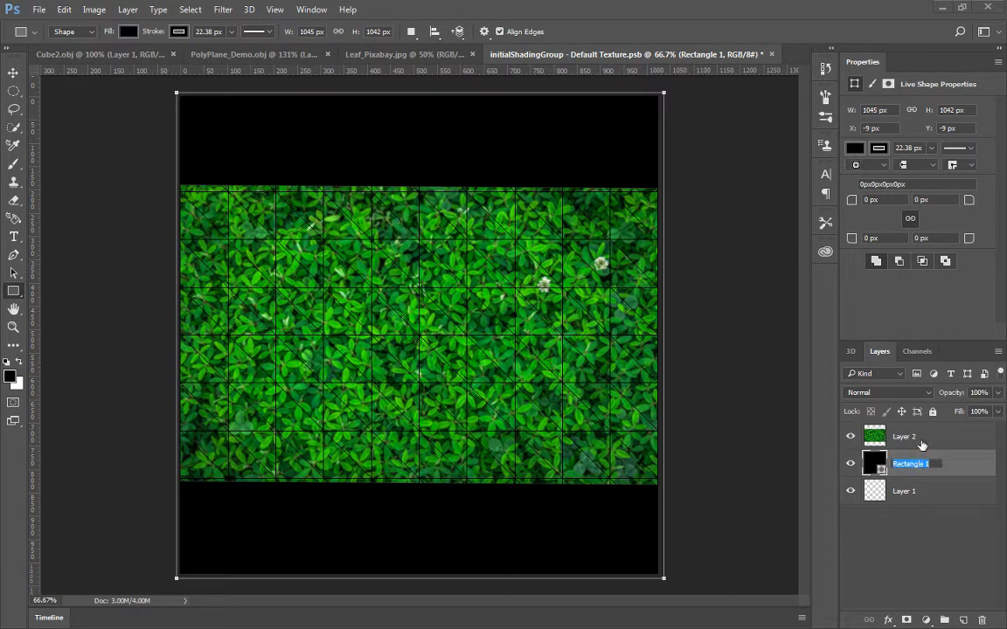
{"action": "type", "text": "Ba"}
{"action": "type", "text": "ack_B"}
{"action": "type", "text": "KG"}
{"action": "key", "text": "Return"}
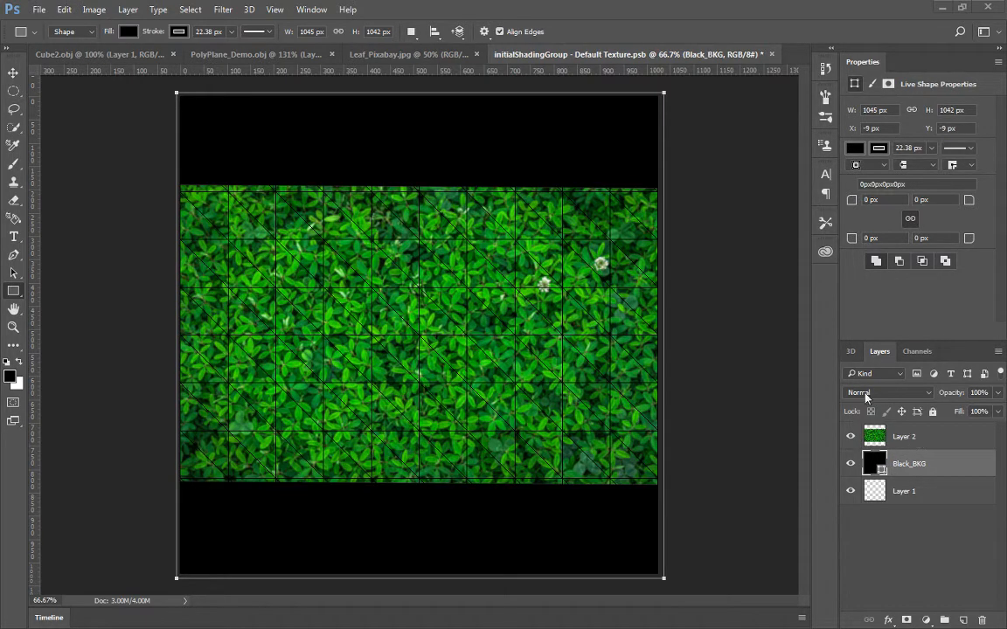
{"action": "double_click", "coordinate": [905, 437]}
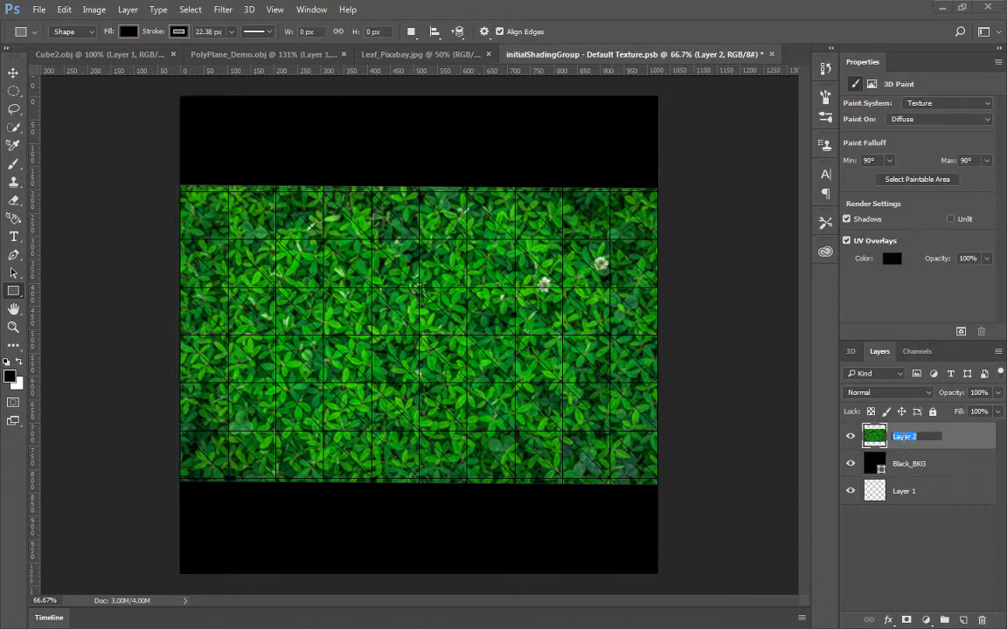
{"action": "type", "text": "Grass"}
{"action": "key", "text": "Return"}
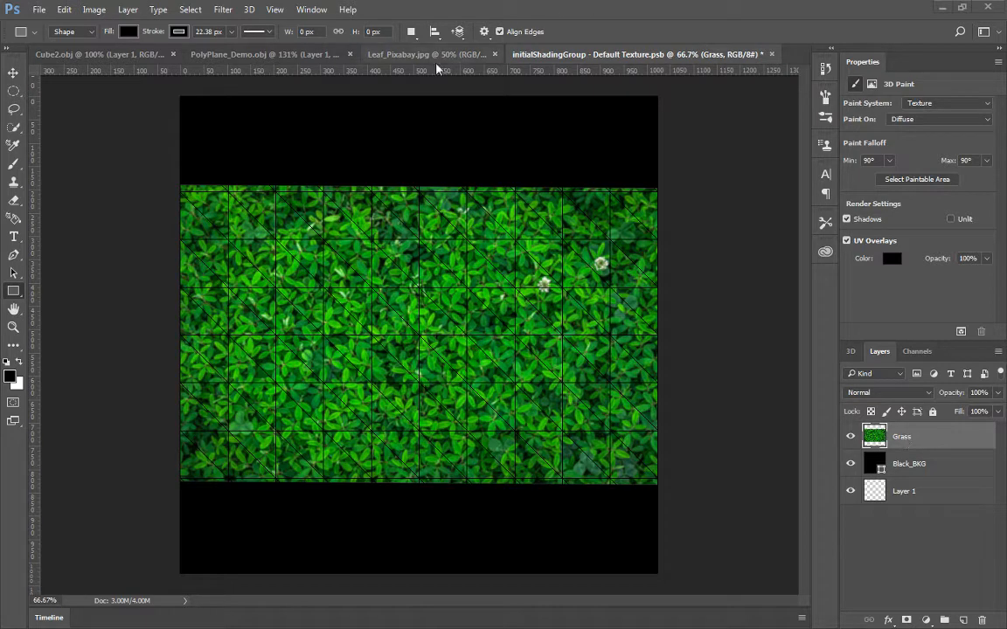
Step: Switch to PolyPlane_Demo and orbit the 3D view to examine the textured plane from another angle
{"action": "left_click", "coordinate": [216, 49]}
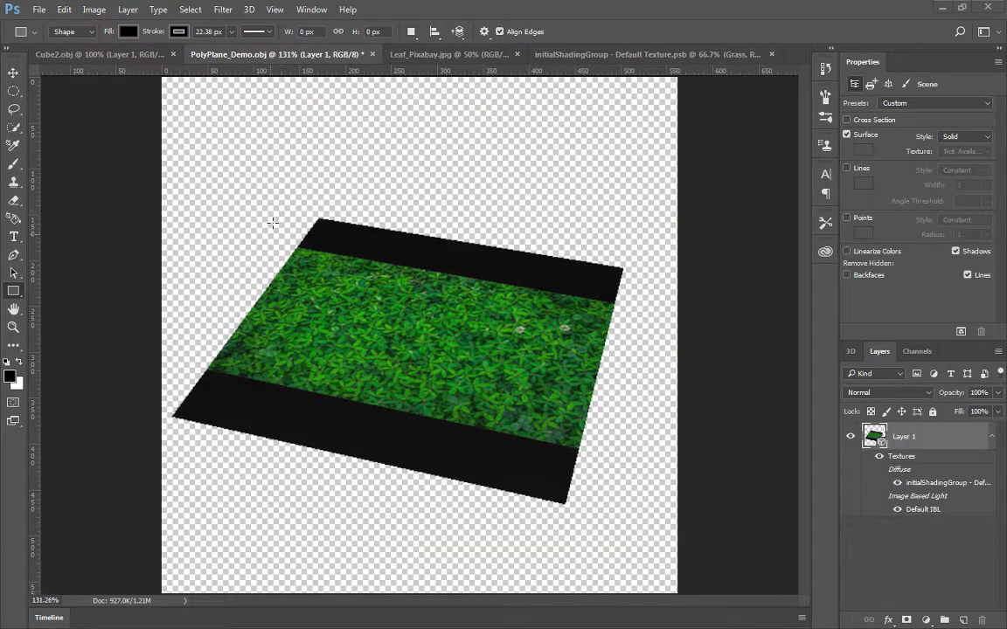
{"action": "left_click", "coordinate": [14, 74]}
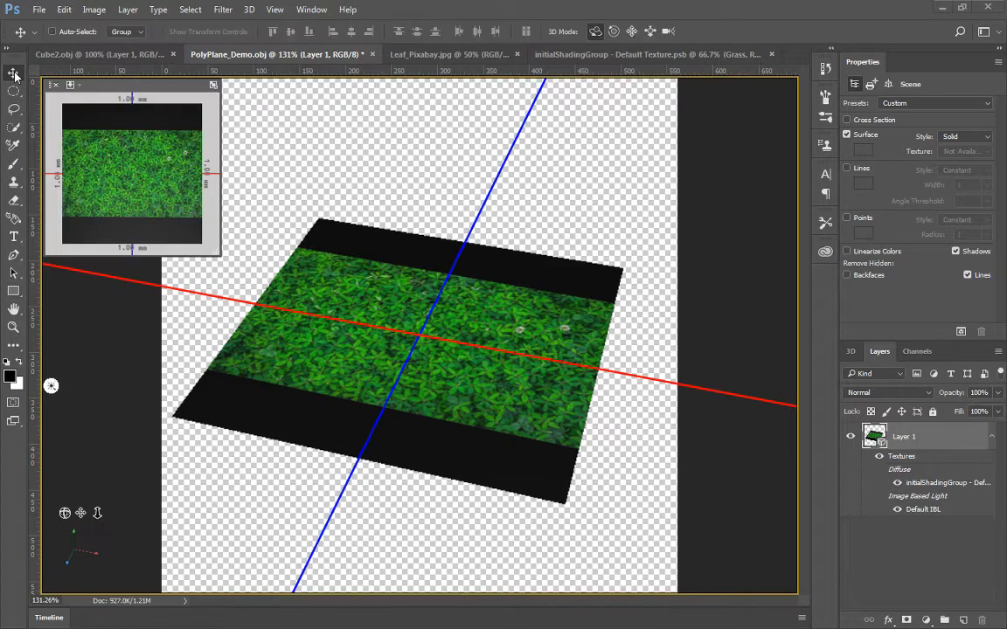
{"action": "left_click_drag", "start_coordinate": [382, 184], "coordinate": [469, 178]}
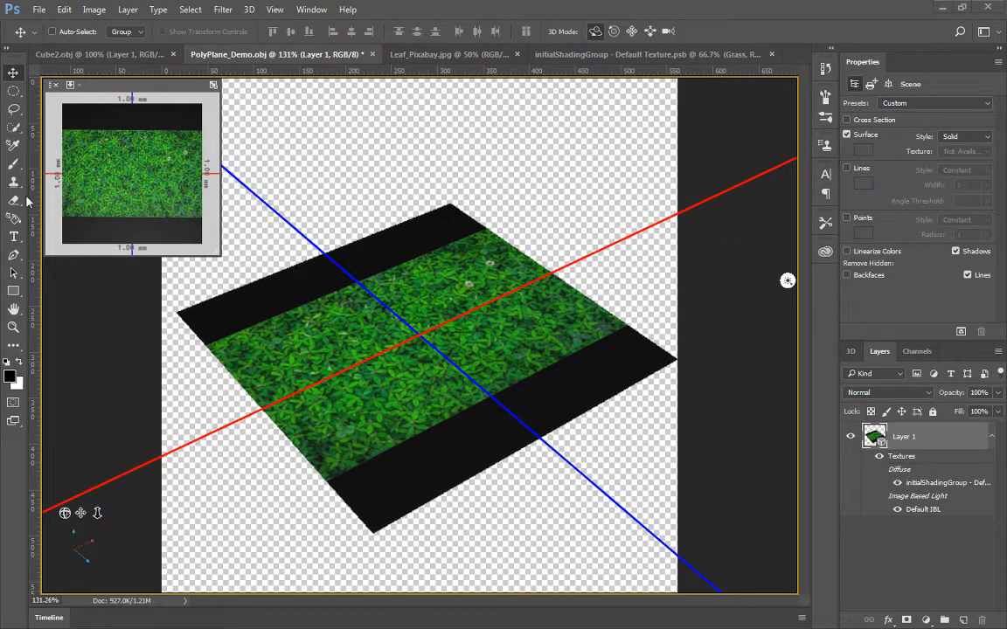
Step: Brush a wavy black test stroke across the plane's grass, check it in the diffuse texture document, and undo it
{"action": "left_click", "coordinate": [16, 164]}
{"action": "mouse_move", "coordinate": [345, 340]}
{"action": "left_mouse_down"}
{"action": "mouse_move", "coordinate": [389, 319]}
{"action": "mouse_move", "coordinate": [521, 330]}
{"action": "left_mouse_up"}
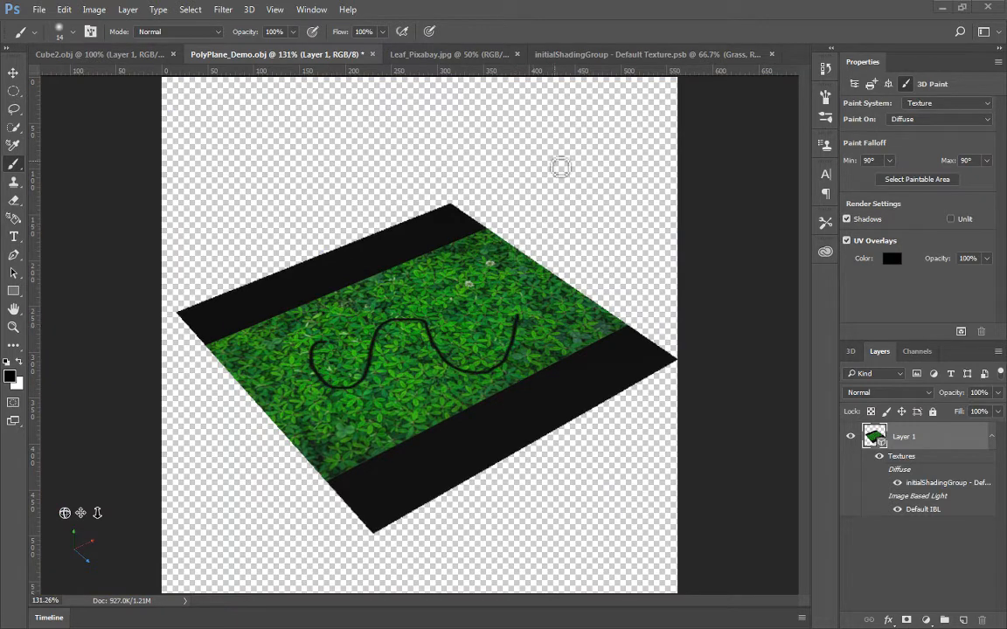
{"action": "left_click", "coordinate": [609, 54]}
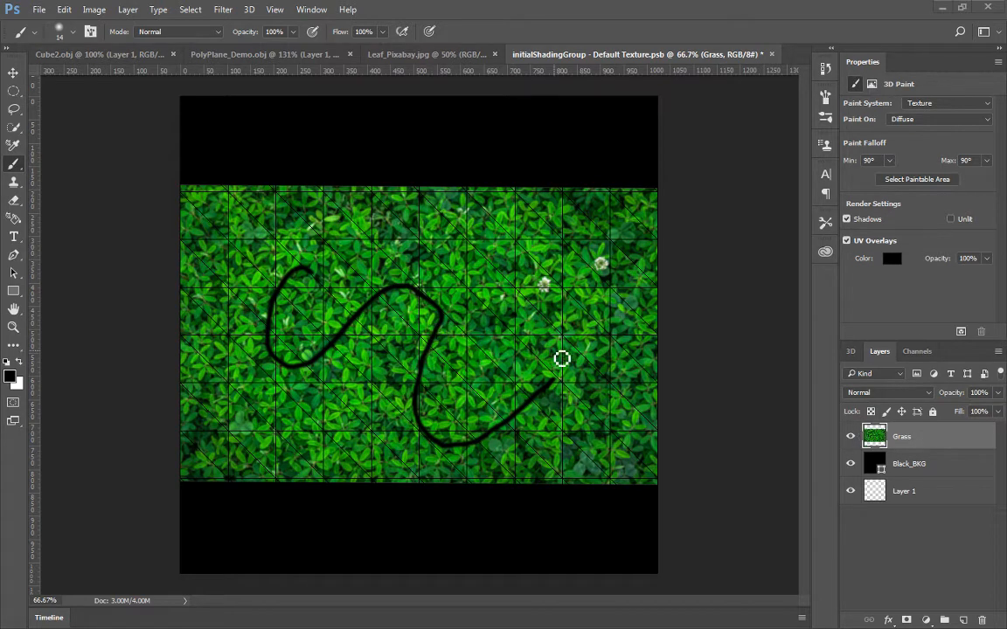
{"action": "left_click", "coordinate": [256, 53]}
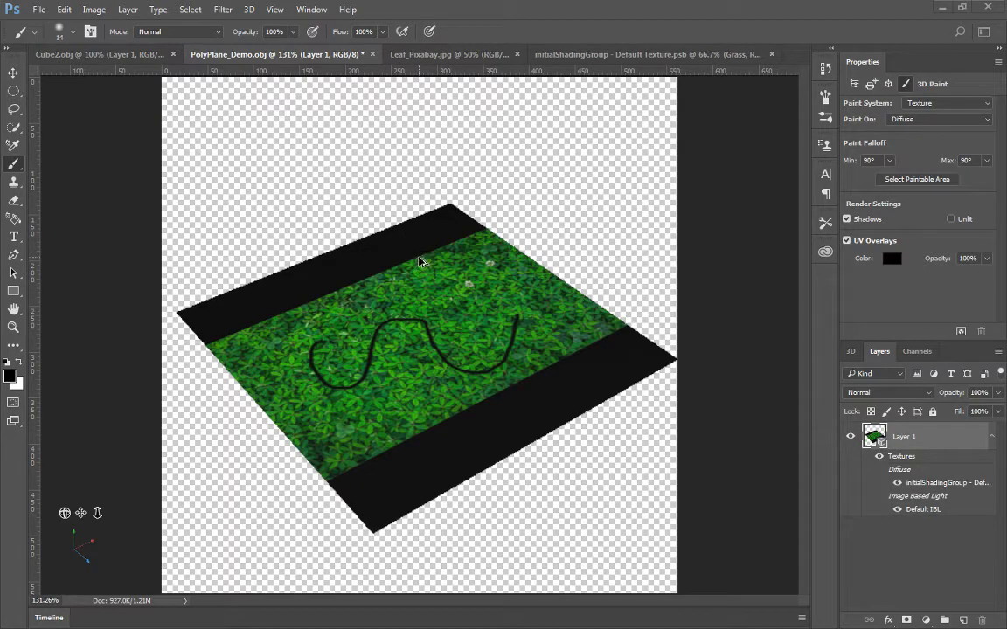
{"action": "key", "text": "ctrl+z"}
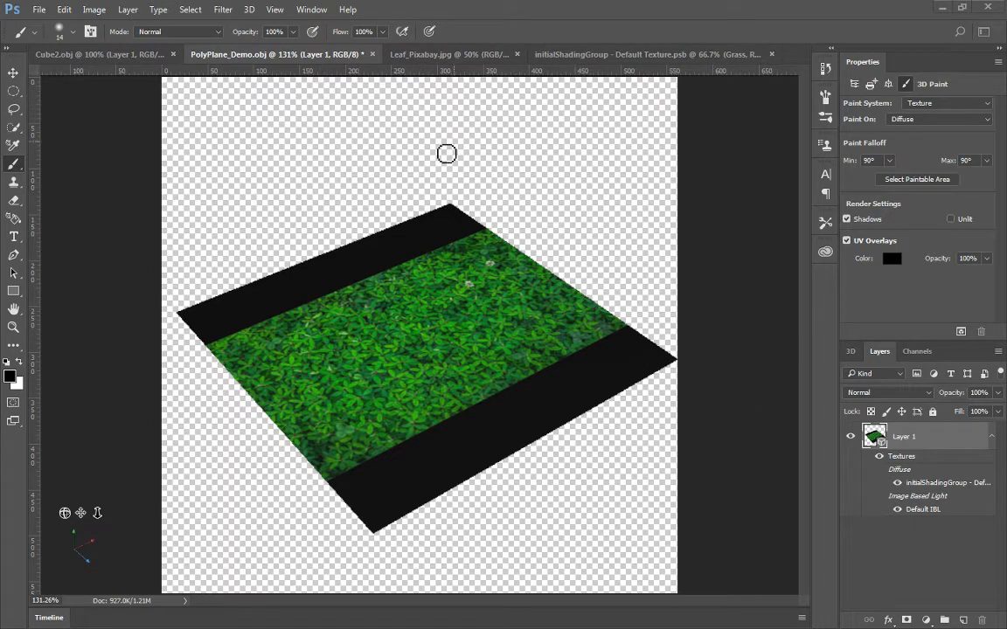
Step: Try brushing a curved test stroke on the plane with a new empty layer above Grass in its texture, and undo the stroke
{"action": "left_click", "coordinate": [623, 54]}
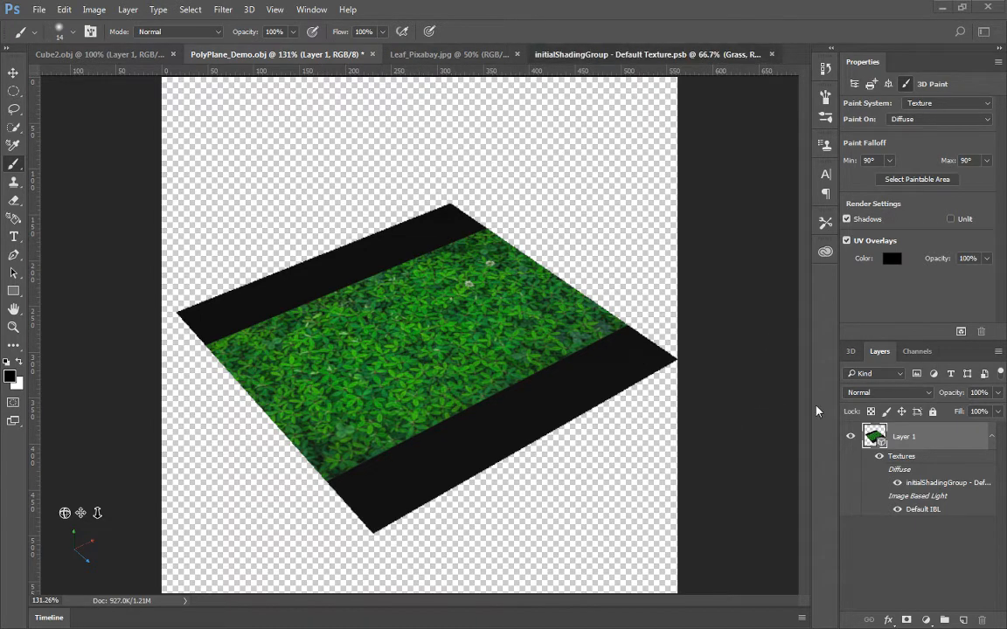
{"action": "left_click", "coordinate": [964, 621]}
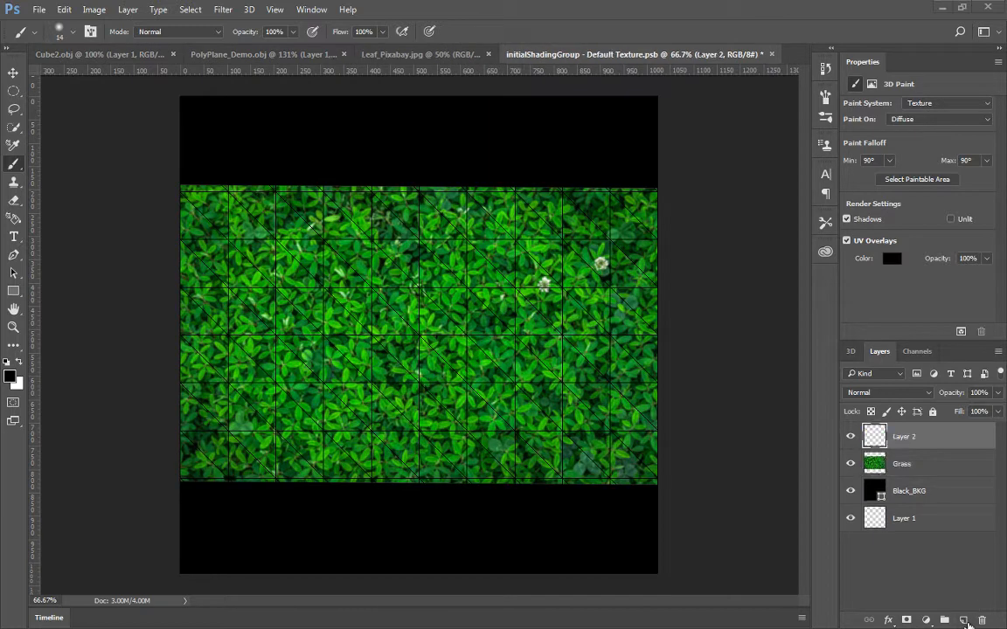
{"action": "left_click", "coordinate": [288, 55]}
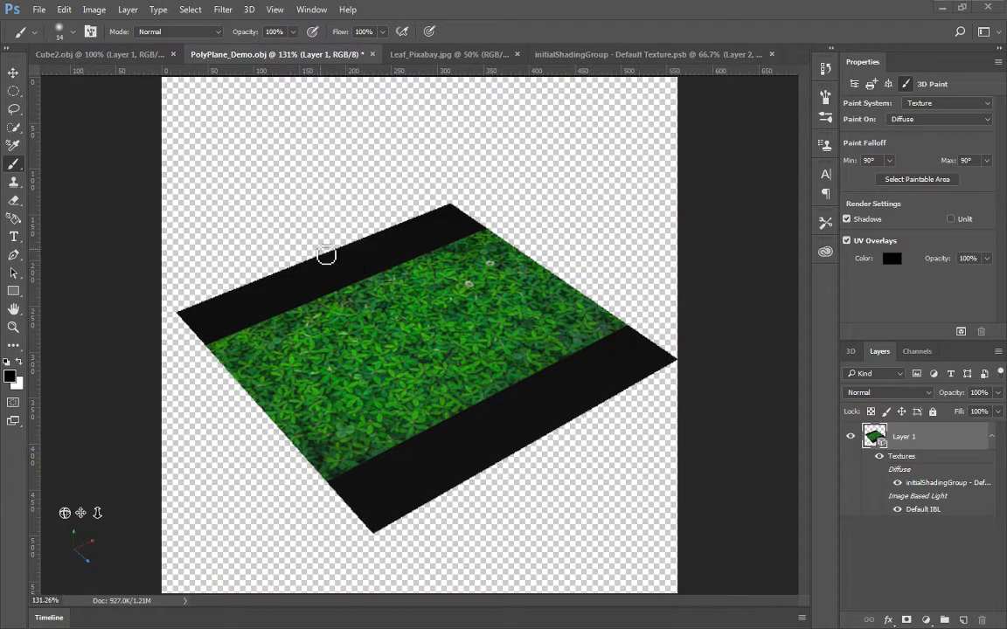
{"action": "mouse_move", "coordinate": [353, 378]}
{"action": "left_mouse_down"}
{"action": "mouse_move", "coordinate": [406, 316]}
{"action": "mouse_move", "coordinate": [483, 328]}
{"action": "mouse_move", "coordinate": [506, 306]}
{"action": "left_mouse_up"}
{"action": "left_click", "coordinate": [654, 56]}
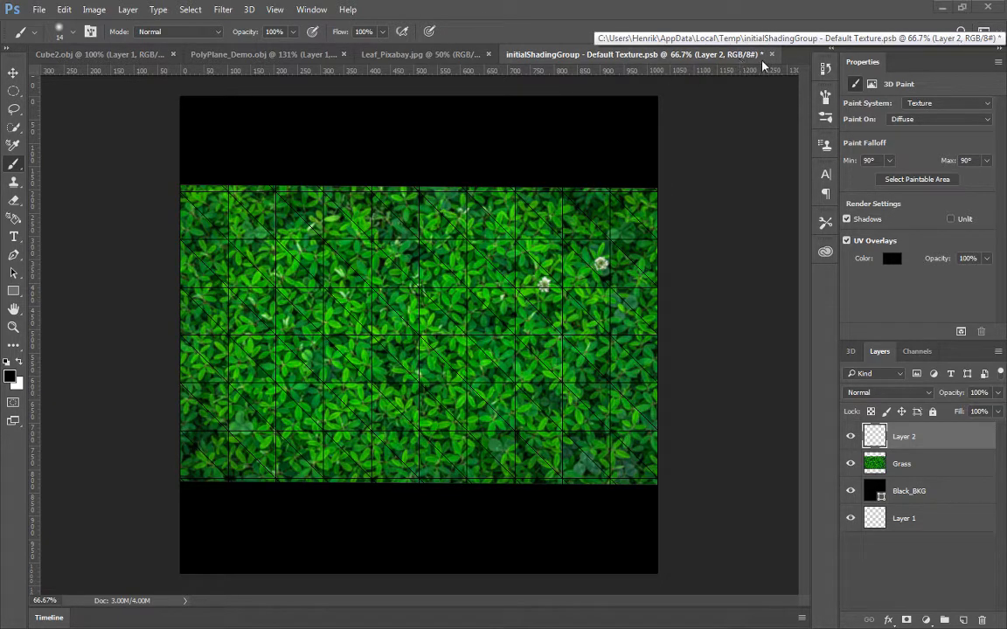
{"action": "left_click", "coordinate": [319, 55]}
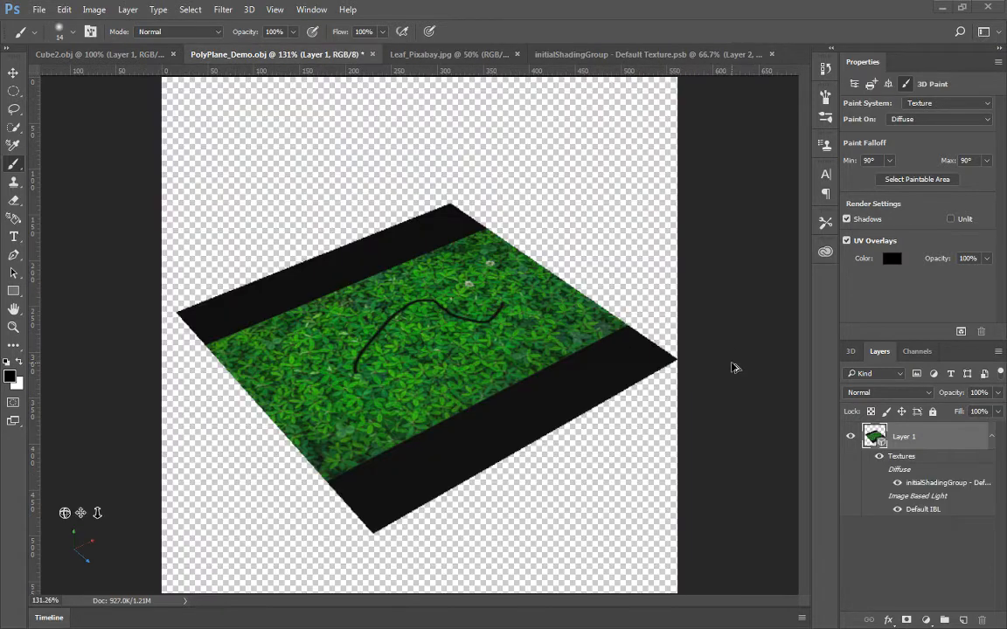
{"action": "key", "text": "ctrl+z"}
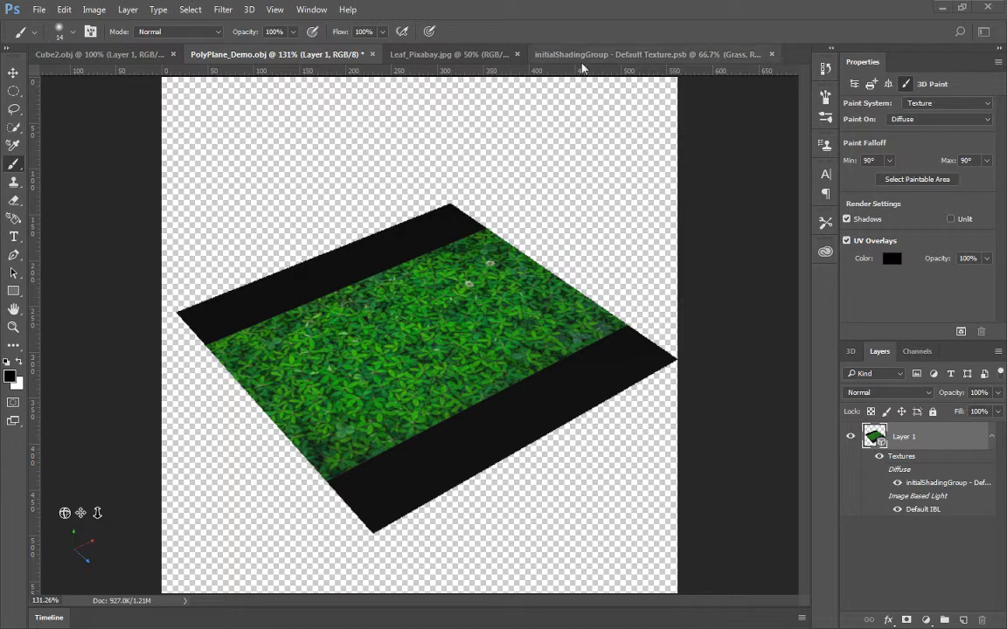
Step: Close the texture document without saving, reopen the plane's diffuse texture and add a new empty layer above Grass
{"action": "left_click", "coordinate": [772, 56]}
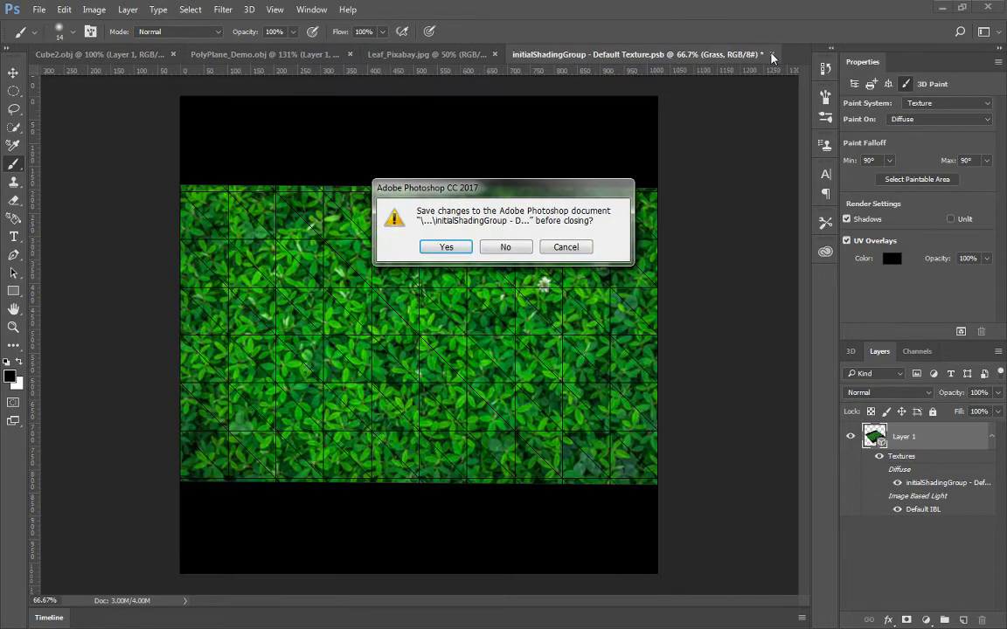
{"action": "left_click", "coordinate": [506, 248]}
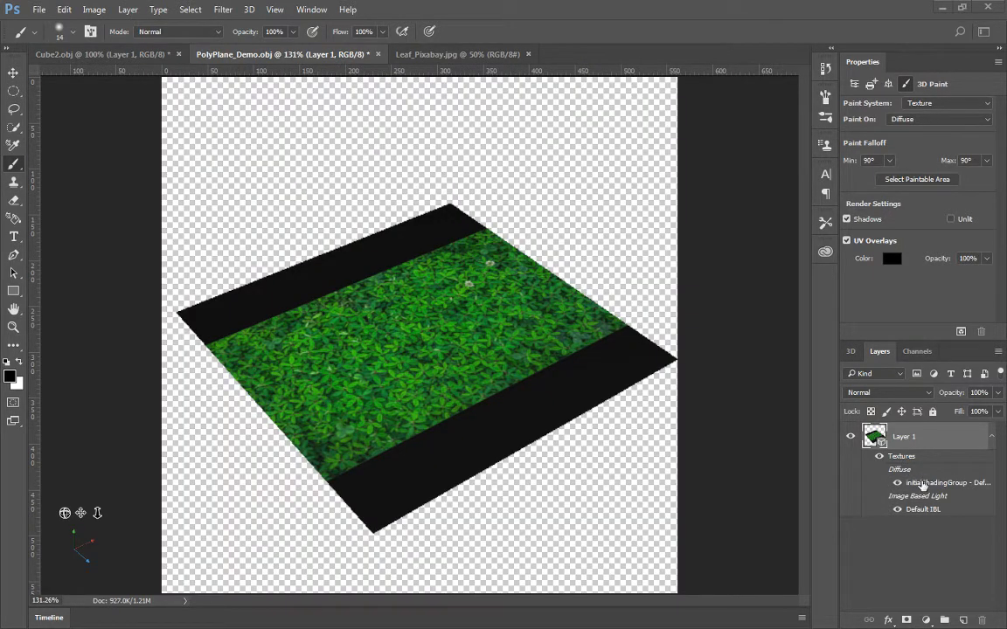
{"action": "double_click", "coordinate": [919, 483]}
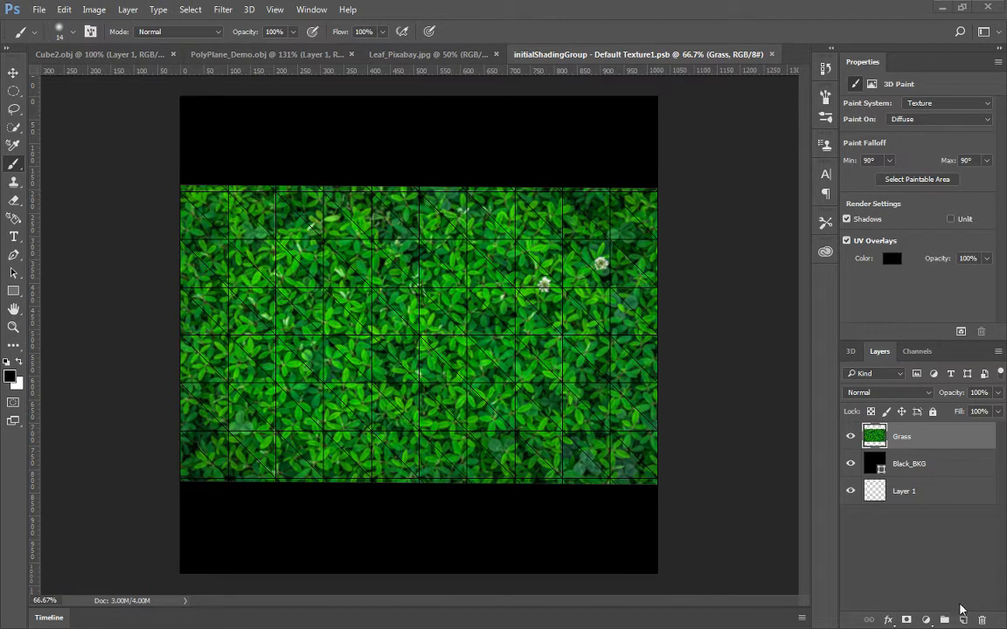
{"action": "left_click", "coordinate": [962, 619]}
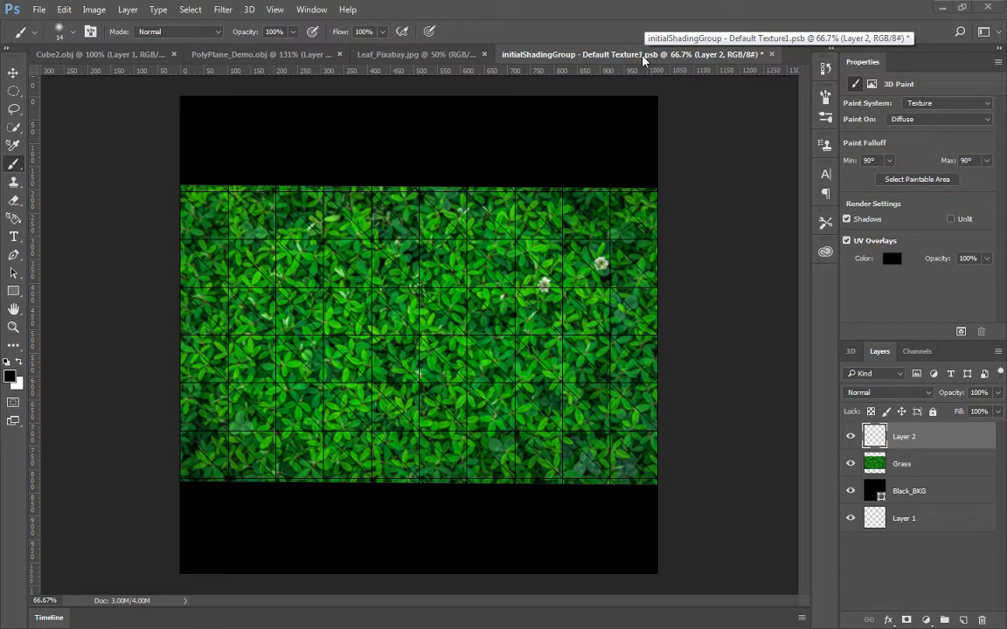
Step: Switch to PolyPlane_Demo, draw a text box over the plane's grass for the text "Projection_Demo" and enlarge the box
{"action": "left_click", "coordinate": [297, 55]}
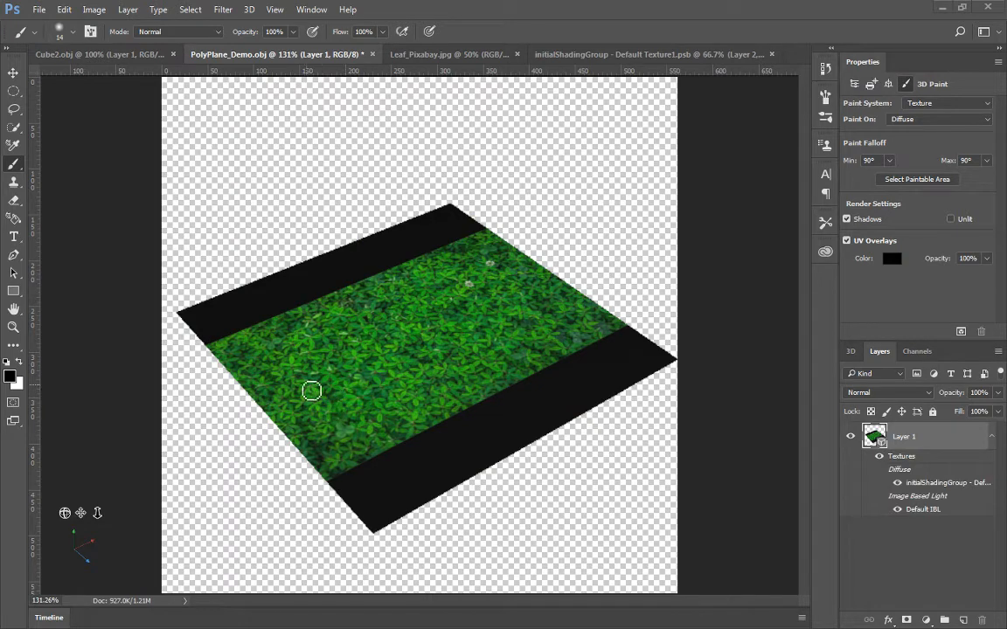
{"action": "left_click", "coordinate": [13, 236]}
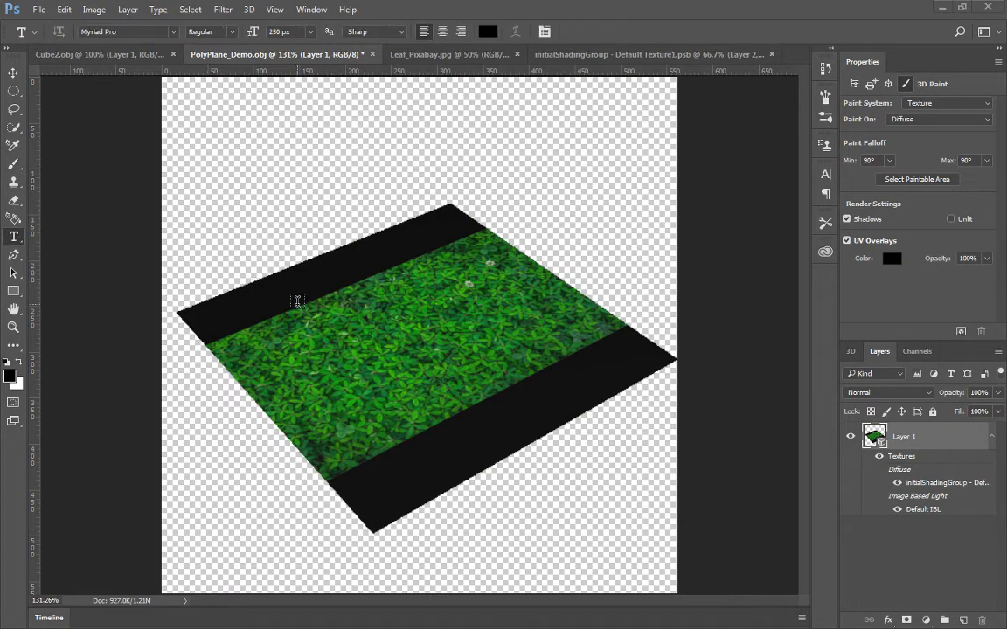
{"action": "left_click_drag", "start_coordinate": [308, 310], "coordinate": [483, 388]}
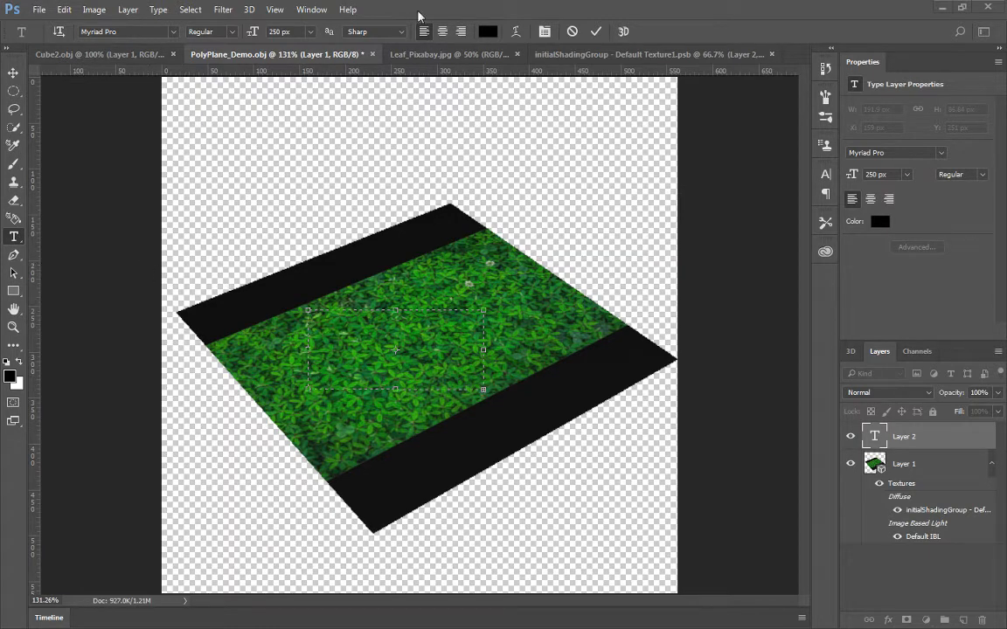
{"action": "left_click", "coordinate": [292, 32]}
{"action": "type", "text": "10"}
{"action": "left_click_drag", "start_coordinate": [482, 395], "coordinate": [617, 494]}
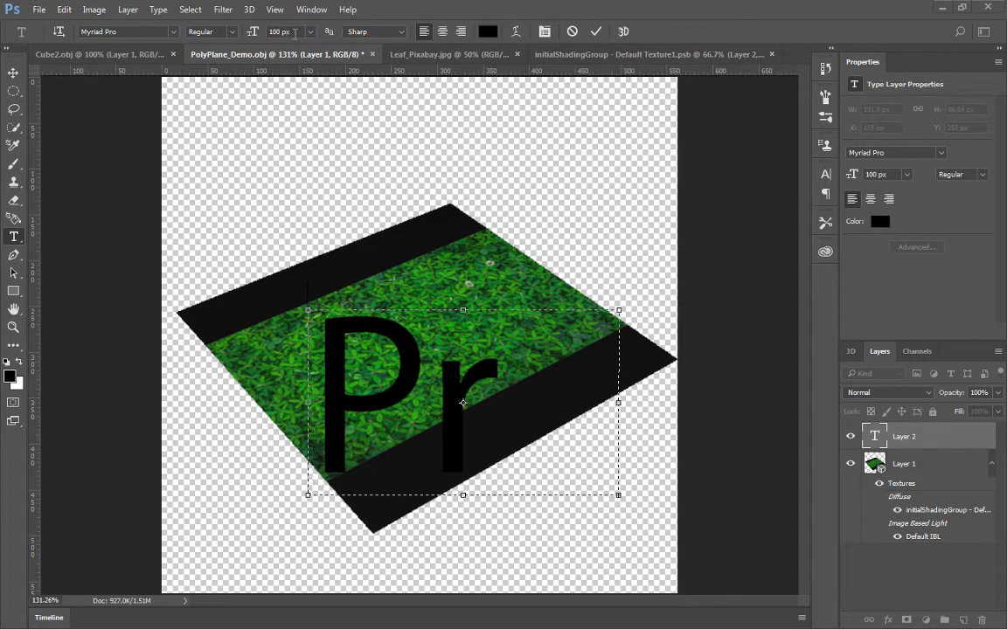
Step: Set the text size to 50 px, replace the underscore with a space, and widen the box to fit "Projection Demo" on one line
{"action": "left_click_drag", "start_coordinate": [296, 34], "coordinate": [225, 32]}
{"action": "type", "text": "50"}
{"action": "double_click", "coordinate": [380, 365]}
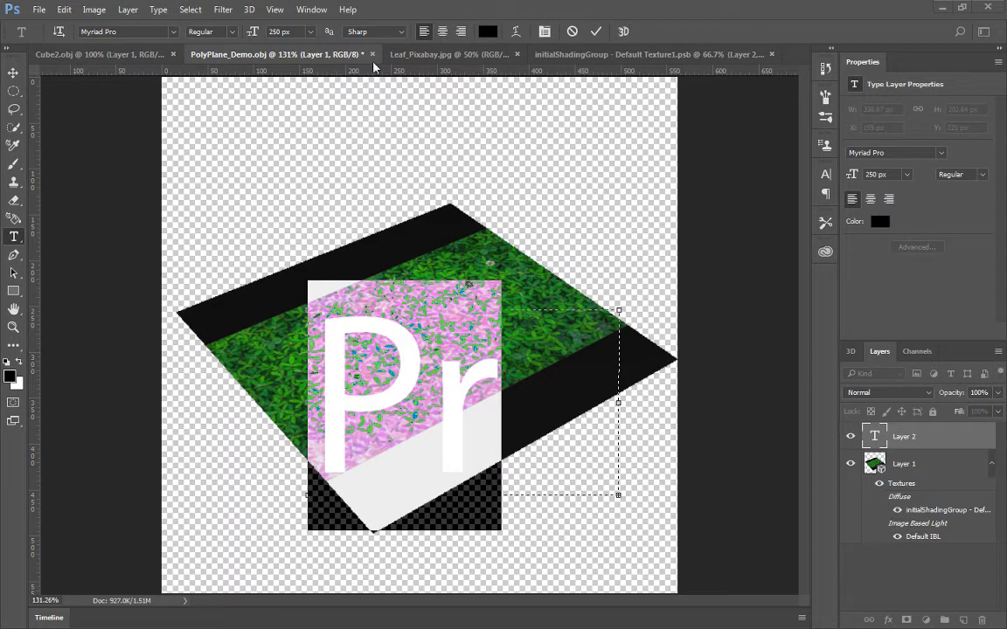
{"action": "left_click_drag", "start_coordinate": [293, 38], "coordinate": [186, 24]}
{"action": "type", "text": "50"}
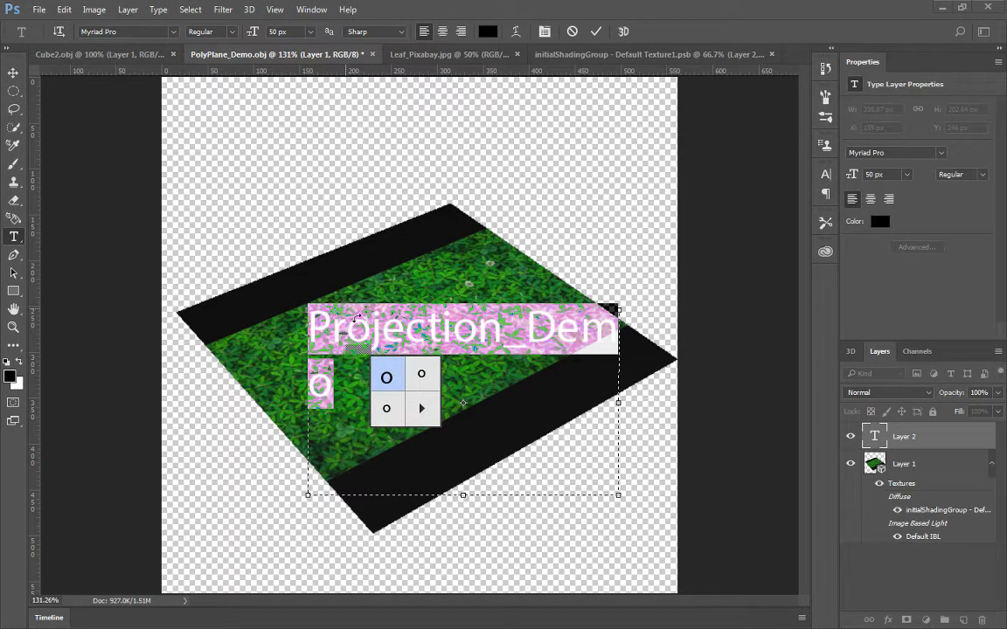
{"action": "left_click", "coordinate": [541, 338]}
{"action": "key", "text": "Delete"}
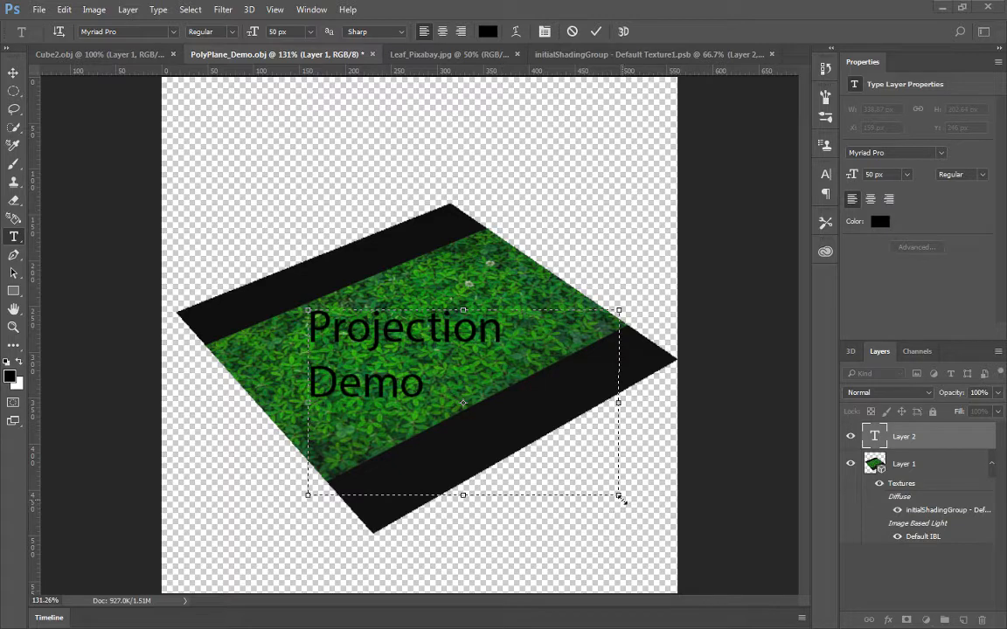
{"action": "left_click_drag", "start_coordinate": [620, 496], "coordinate": [690, 500]}
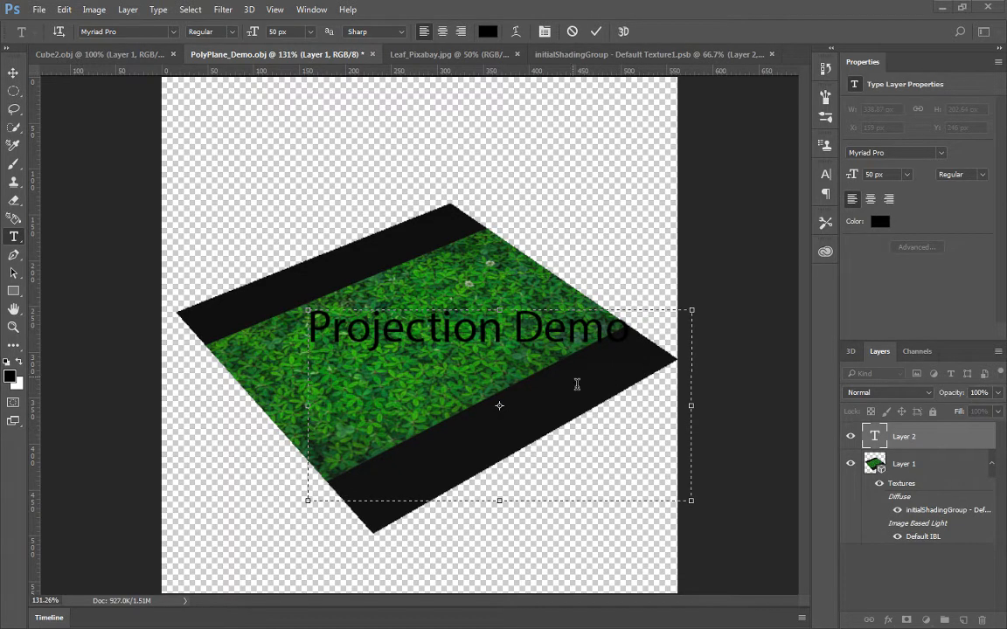
Step: Rotate the Projection Demo text by -30°, scale it down to about 44 px type size and place it across the grass
{"action": "left_click", "coordinate": [13, 72]}
{"action": "key", "text": "ctrl+t"}
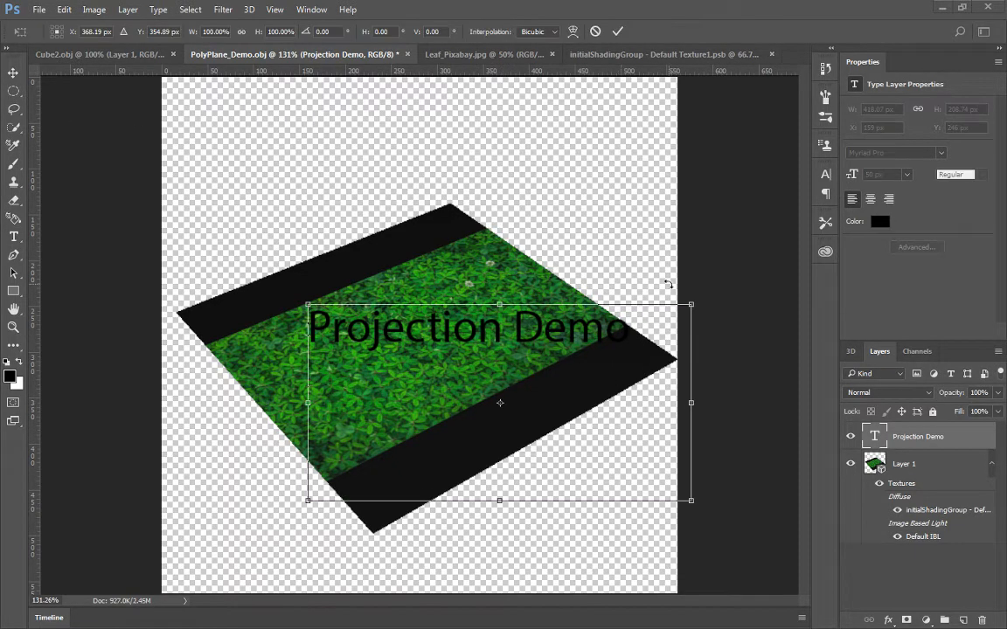
{"action": "left_click_drag", "start_coordinate": [702, 280], "coordinate": [652, 215]}
{"action": "left_click_drag", "start_coordinate": [471, 277], "coordinate": [446, 269]}
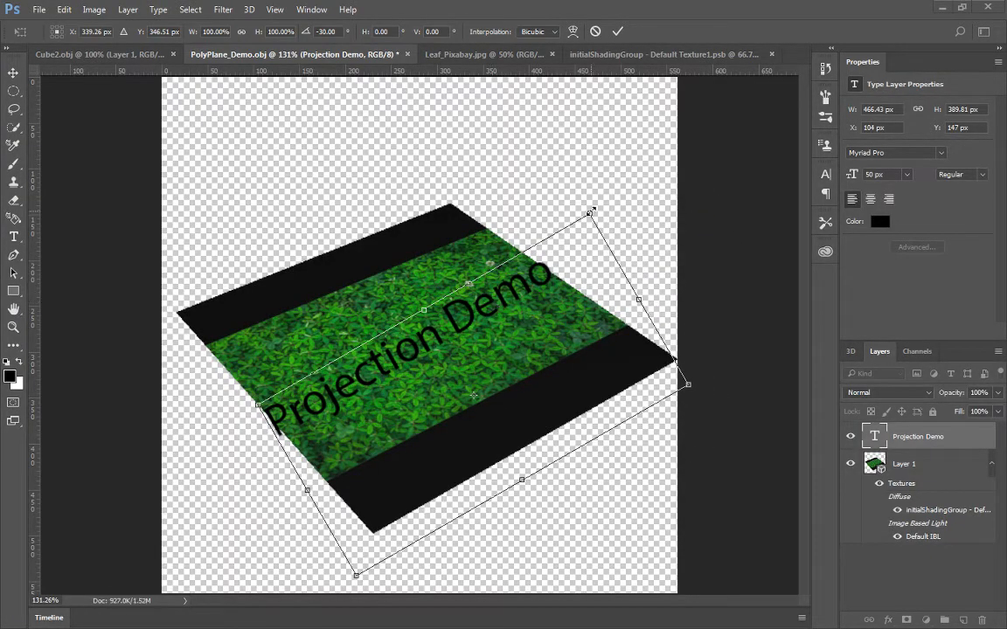
{"action": "left_click_drag", "start_coordinate": [591, 212], "coordinate": [562, 256]}
{"action": "left_click_drag", "start_coordinate": [472, 338], "coordinate": [477, 313]}
{"action": "key", "text": "Return"}
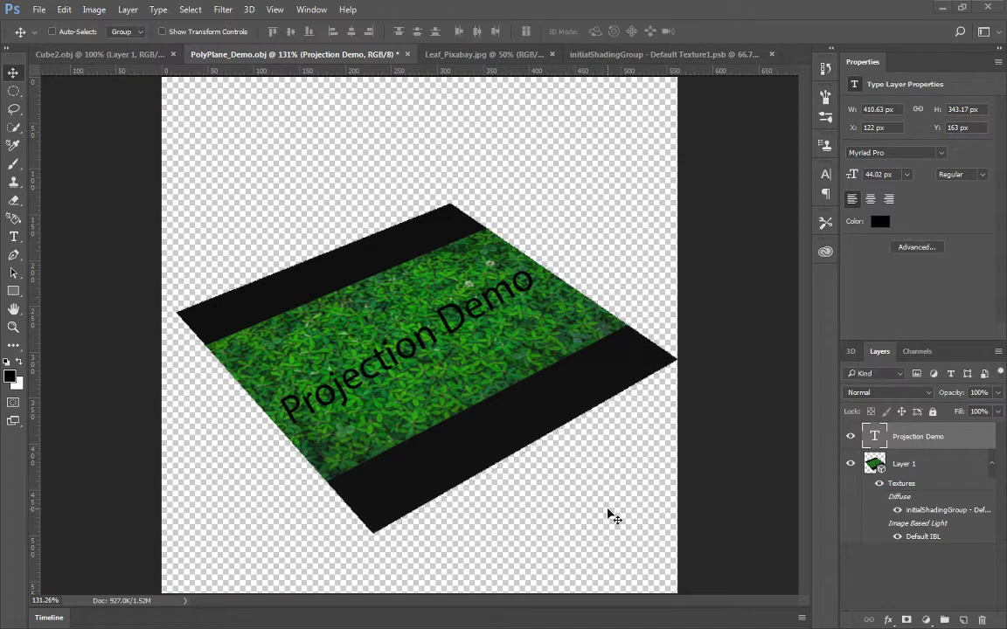
{"action": "right_click", "coordinate": [948, 438]}
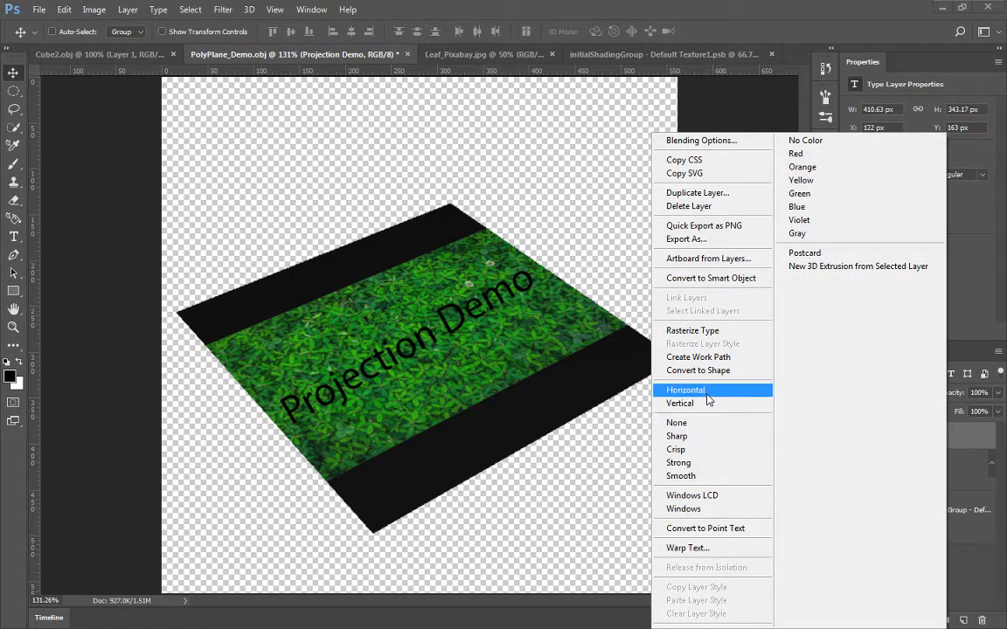
{"action": "left_click", "coordinate": [965, 446]}
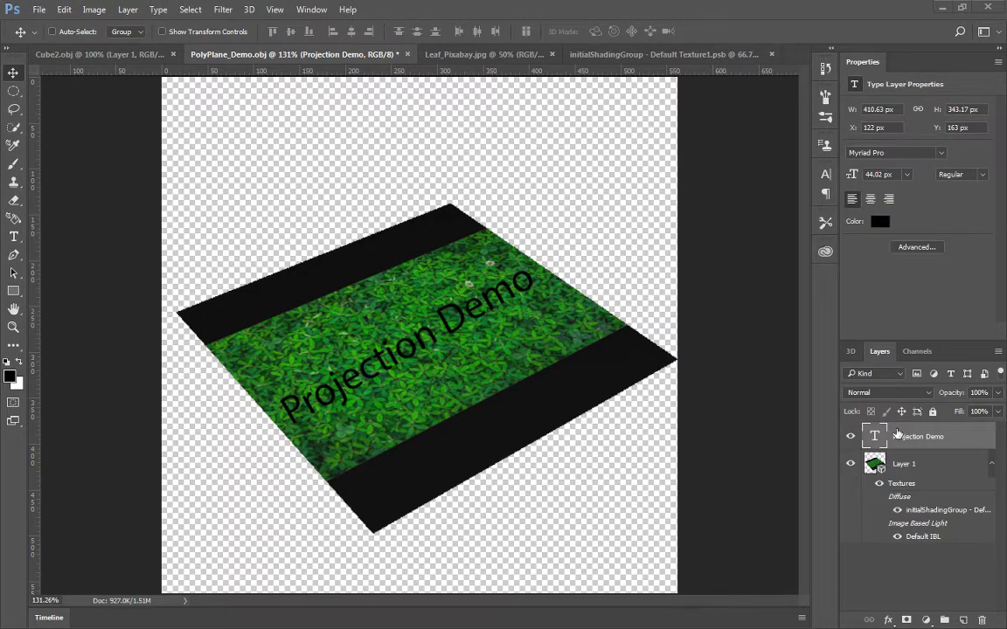
{"action": "right_click", "coordinate": [923, 438]}
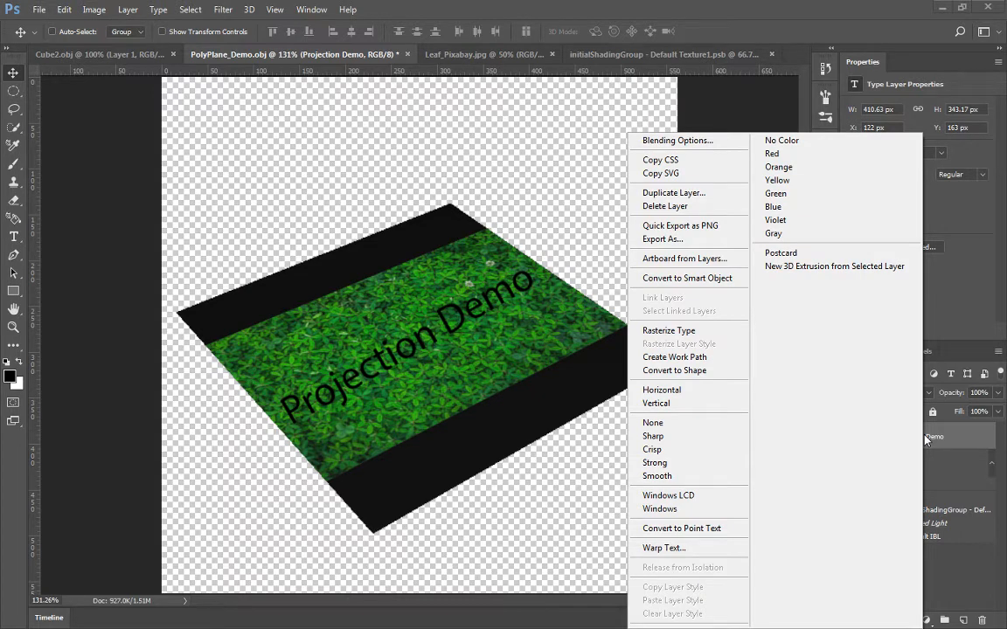
{"action": "left_click", "coordinate": [925, 440]}
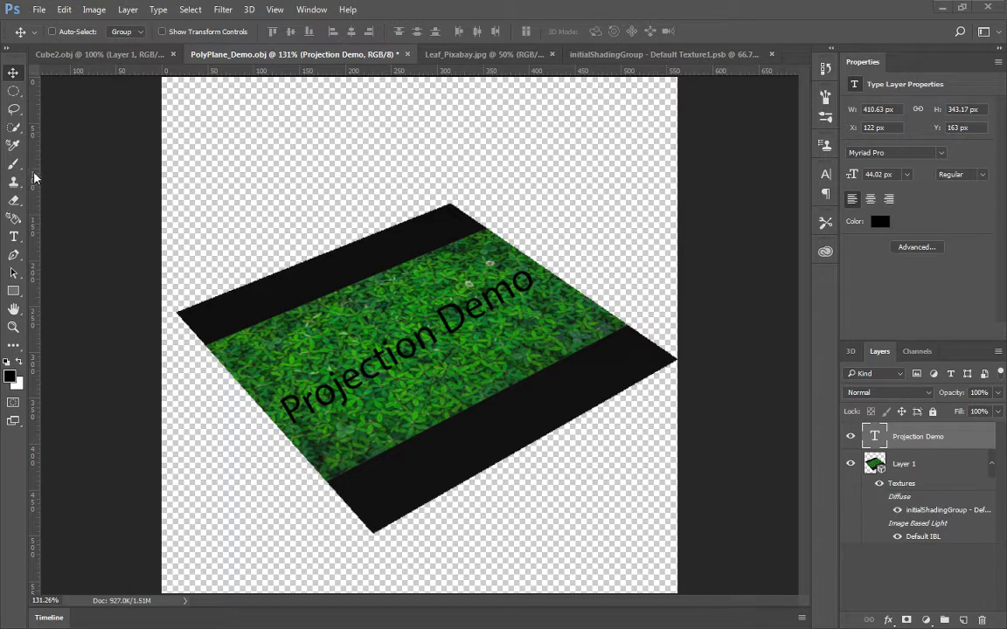
Step: Rasterize the Projection Demo type layer and merge it down into the plane's 3D layer
{"action": "left_click", "coordinate": [13, 199]}
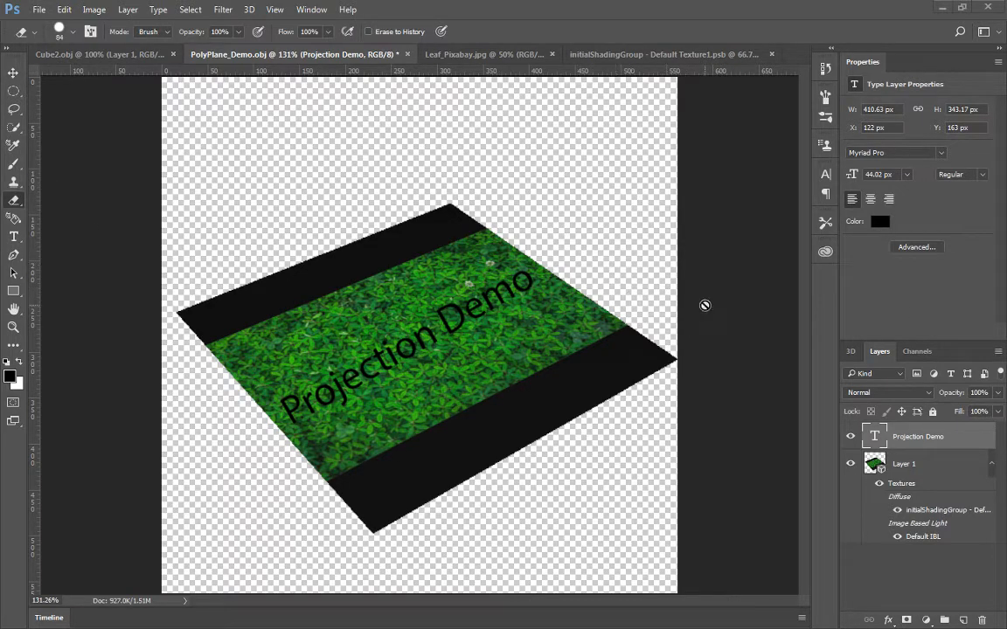
{"action": "right_click", "coordinate": [14, 200]}
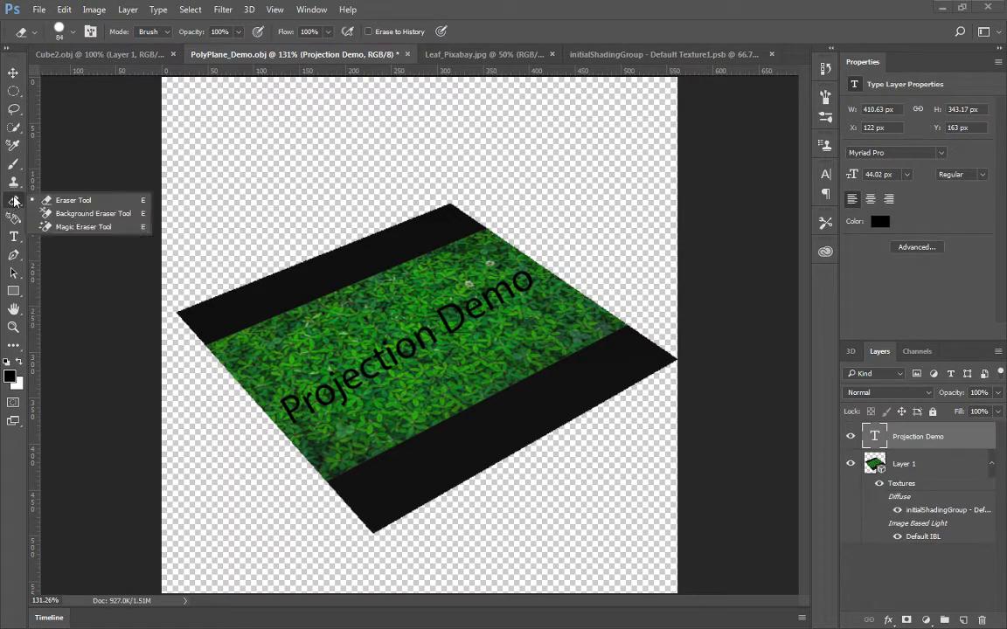
{"action": "left_click", "coordinate": [70, 200]}
{"action": "left_click", "coordinate": [302, 168]}
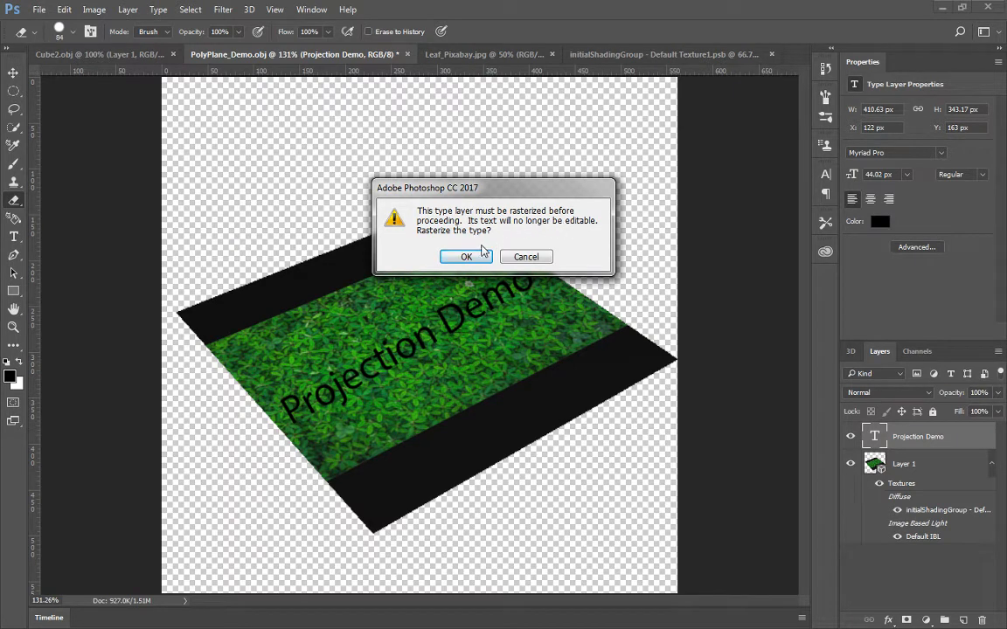
{"action": "left_click", "coordinate": [466, 257]}
{"action": "right_click", "coordinate": [909, 436]}
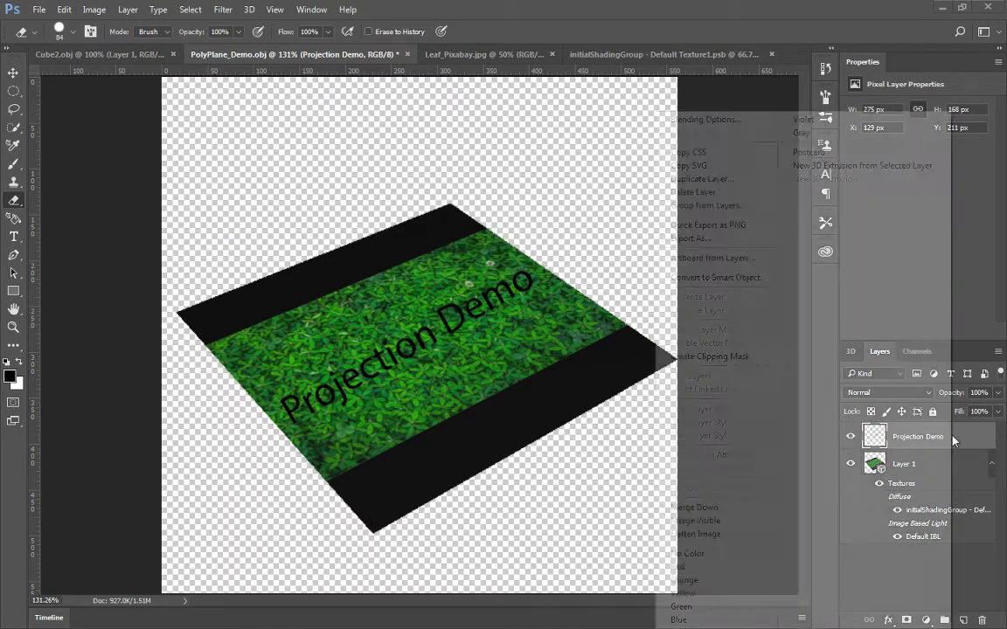
{"action": "left_click", "coordinate": [743, 507]}
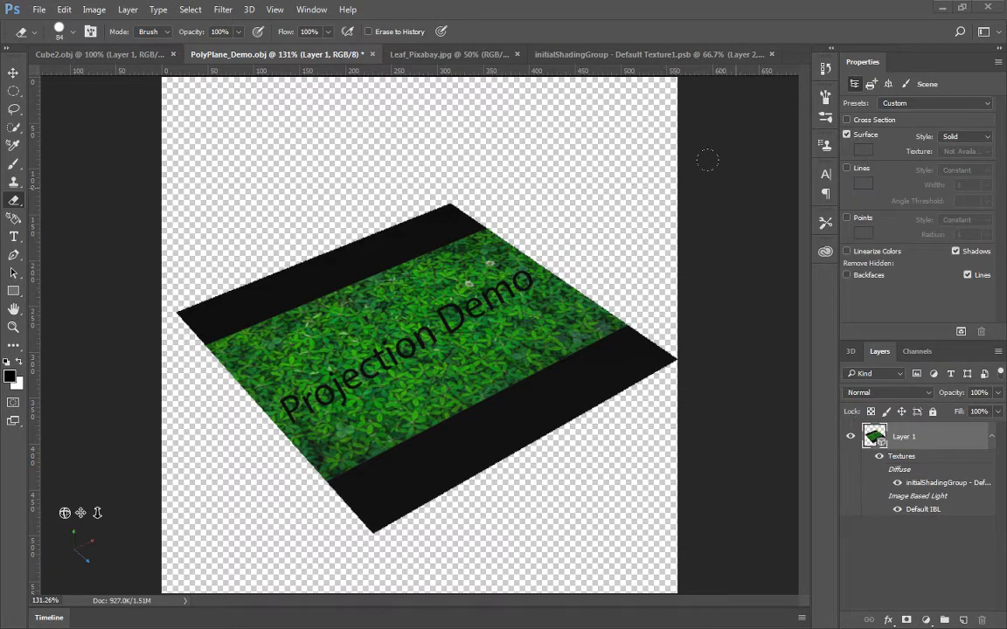
Step: Switch to the plane's diffuse texture document and rename Layer 2, which holds the projected lettering, as Text
{"action": "left_click", "coordinate": [591, 55]}
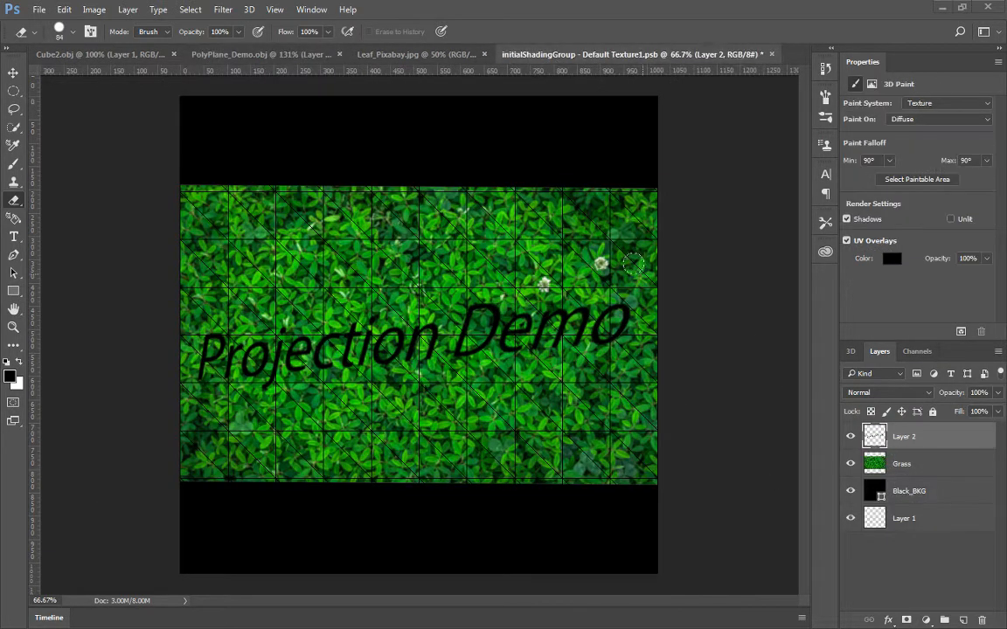
{"action": "double_click", "coordinate": [900, 437]}
{"action": "type", "text": "Text"}
{"action": "key", "text": "Return"}
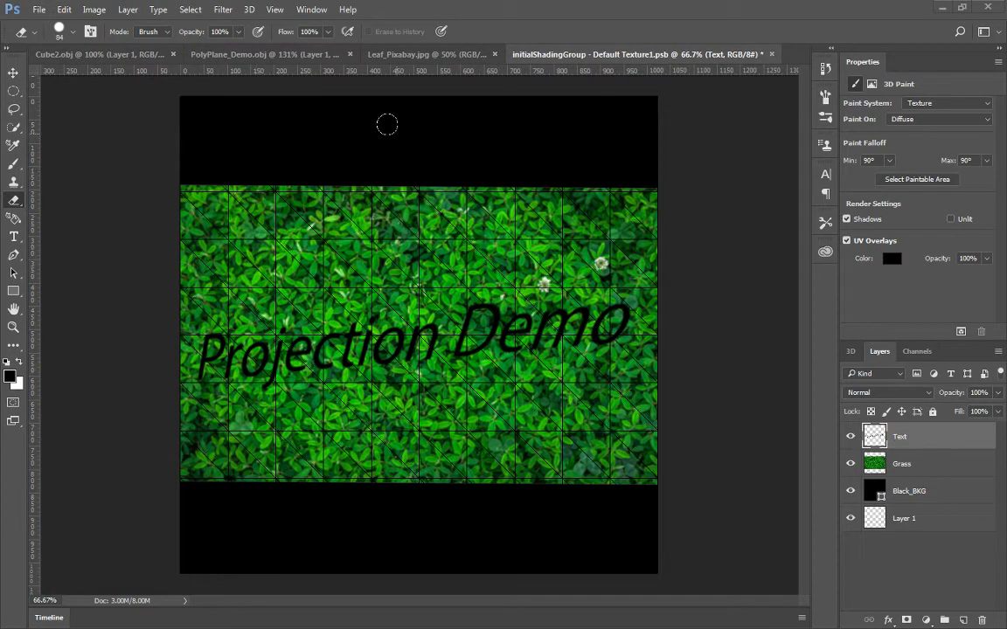
Step: Orbit the plane to a top-down view, compare the projected text with the diffuse texture document, and return to an angled view
{"action": "left_click", "coordinate": [262, 54]}
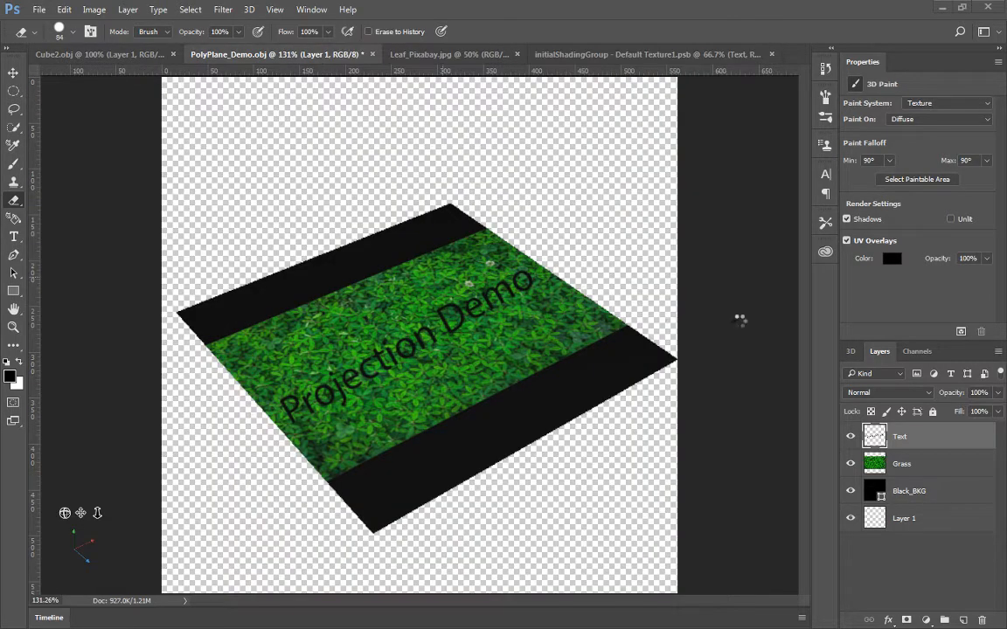
{"action": "key", "text": "v"}
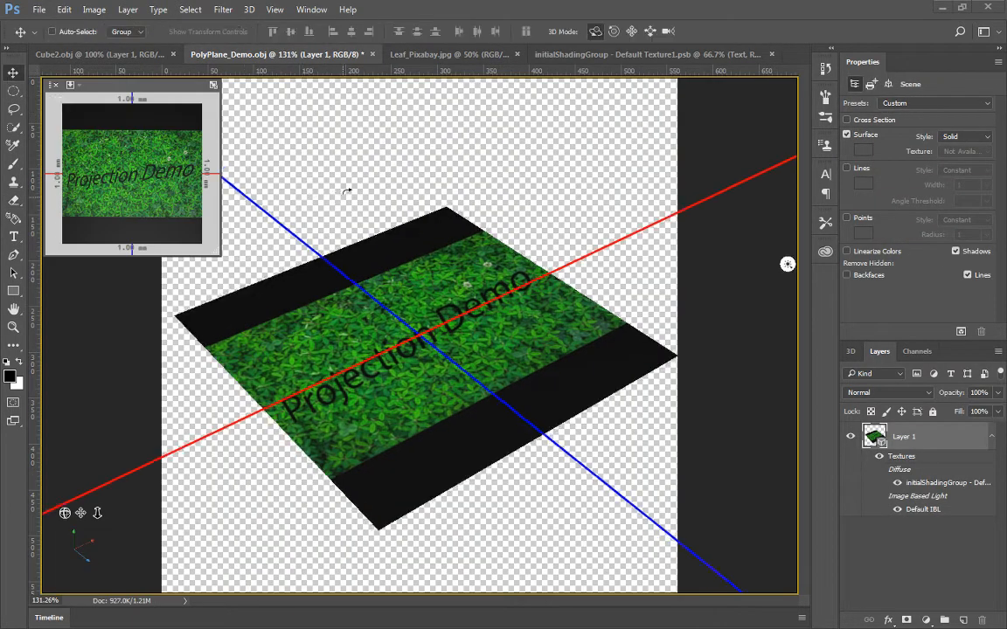
{"action": "left_click_drag", "start_coordinate": [347, 191], "coordinate": [247, 224]}
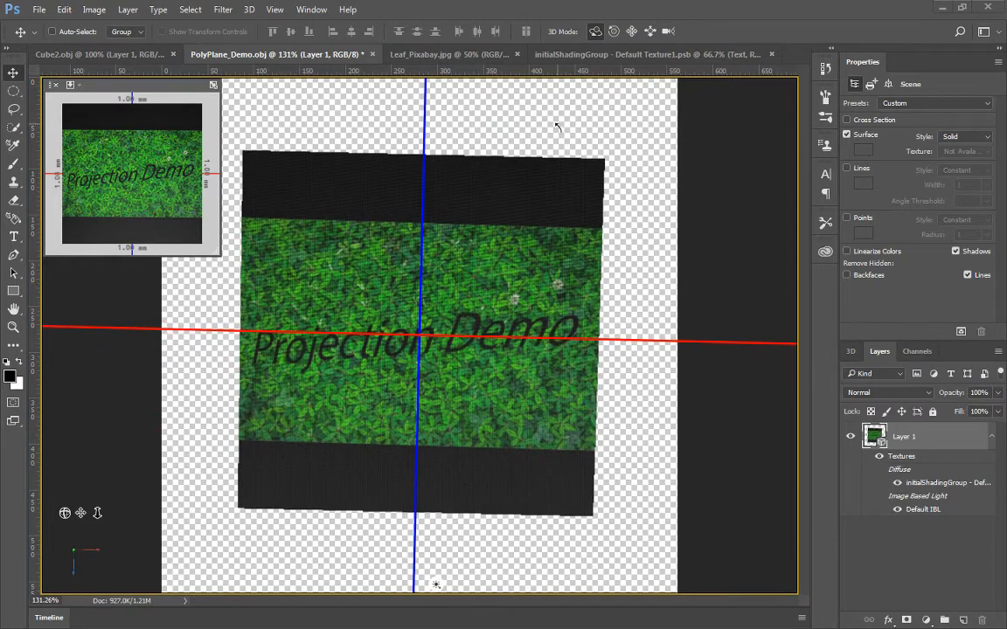
{"action": "mouse_move", "coordinate": [556, 128]}
{"action": "left_mouse_down"}
{"action": "mouse_move", "coordinate": [501, 114]}
{"action": "mouse_move", "coordinate": [554, 125]}
{"action": "left_mouse_up"}
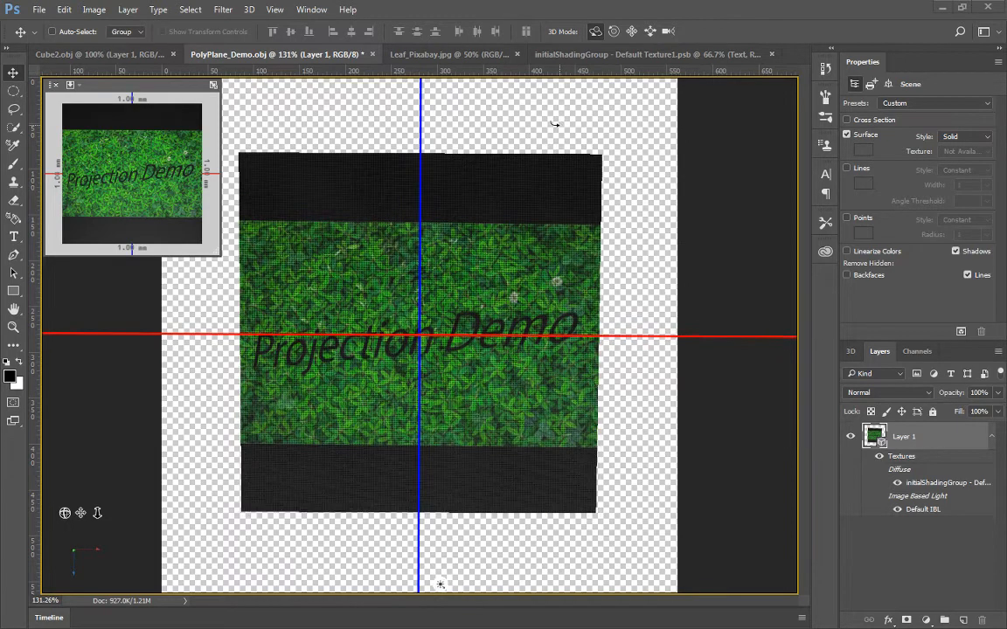
{"action": "left_click", "coordinate": [604, 56]}
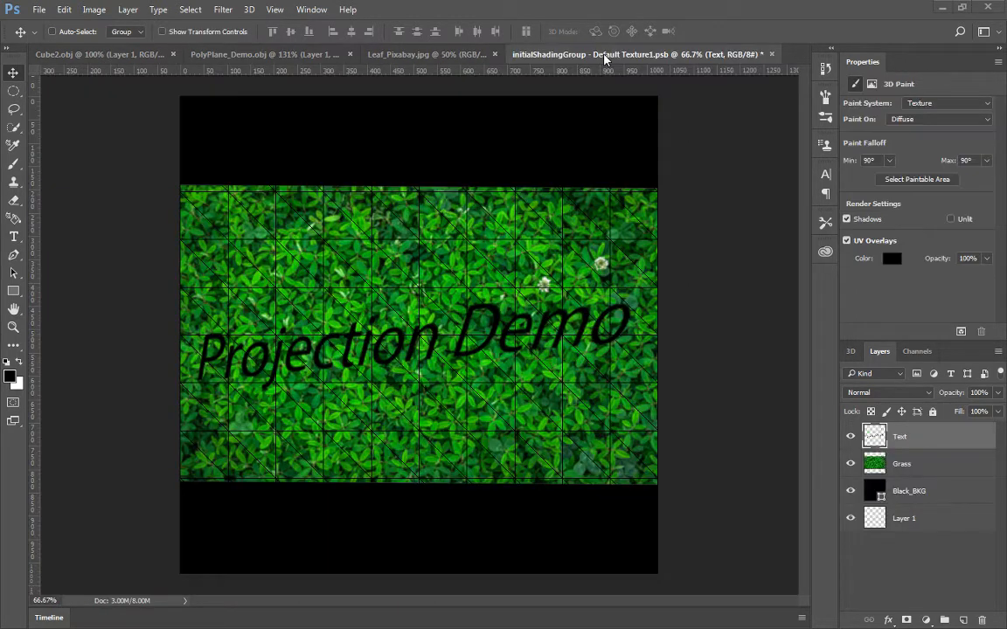
{"action": "left_click", "coordinate": [295, 55]}
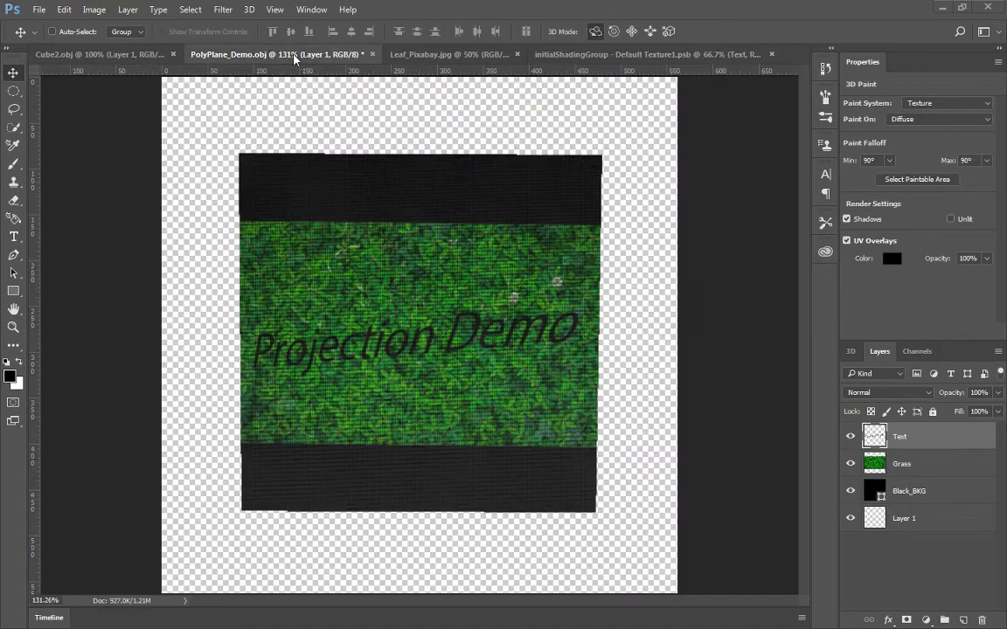
{"action": "left_click_drag", "start_coordinate": [640, 228], "coordinate": [659, 178]}
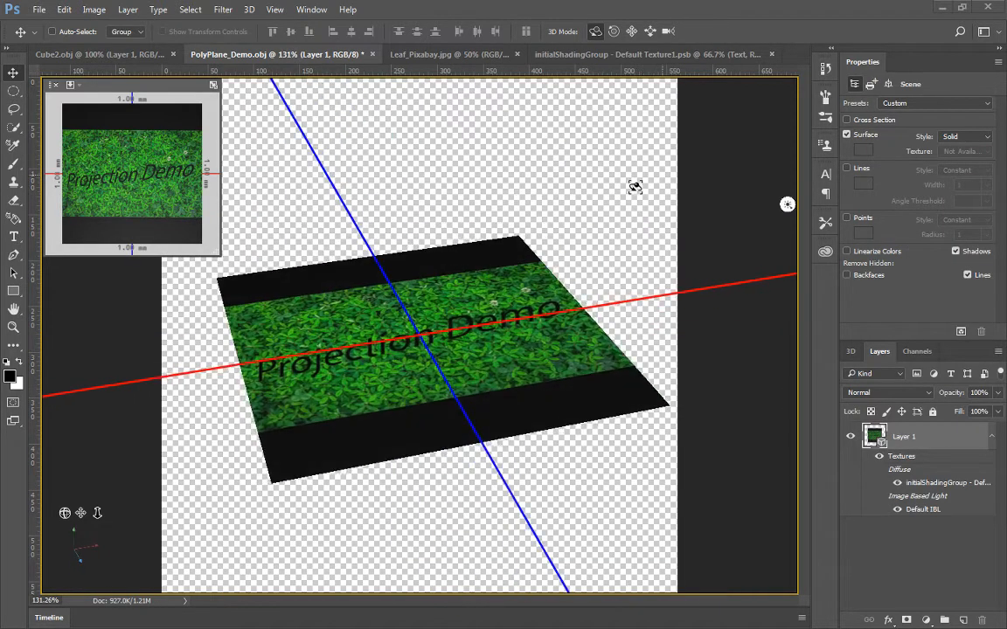
Step: Switch to Cube2, paste the leaf image as a new layer and merge it down onto the cube
{"action": "left_click", "coordinate": [107, 55]}
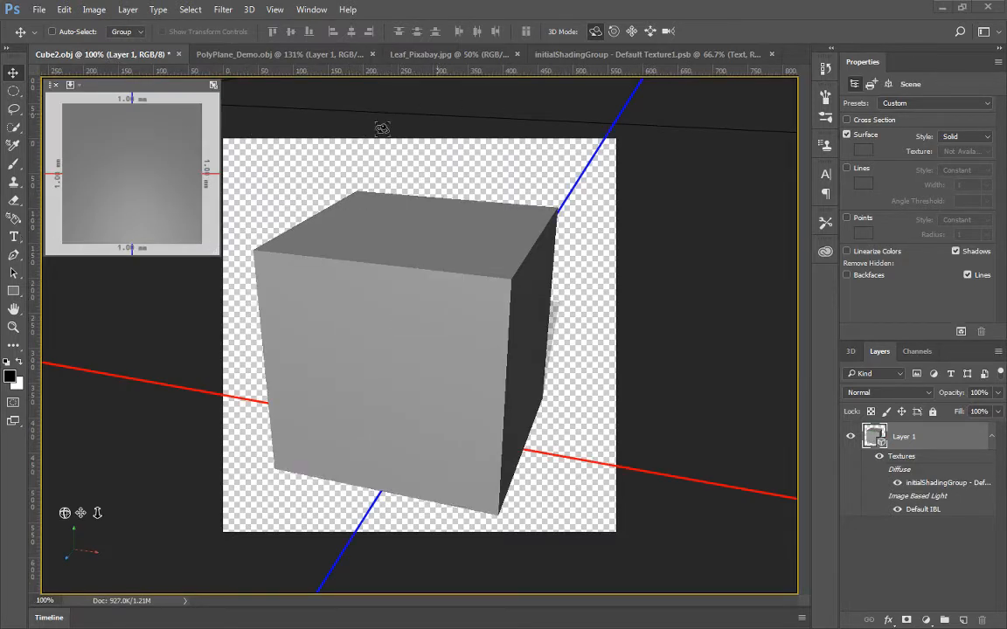
{"action": "key", "text": "ctrl"}
{"action": "key", "text": "ctrl+v"}
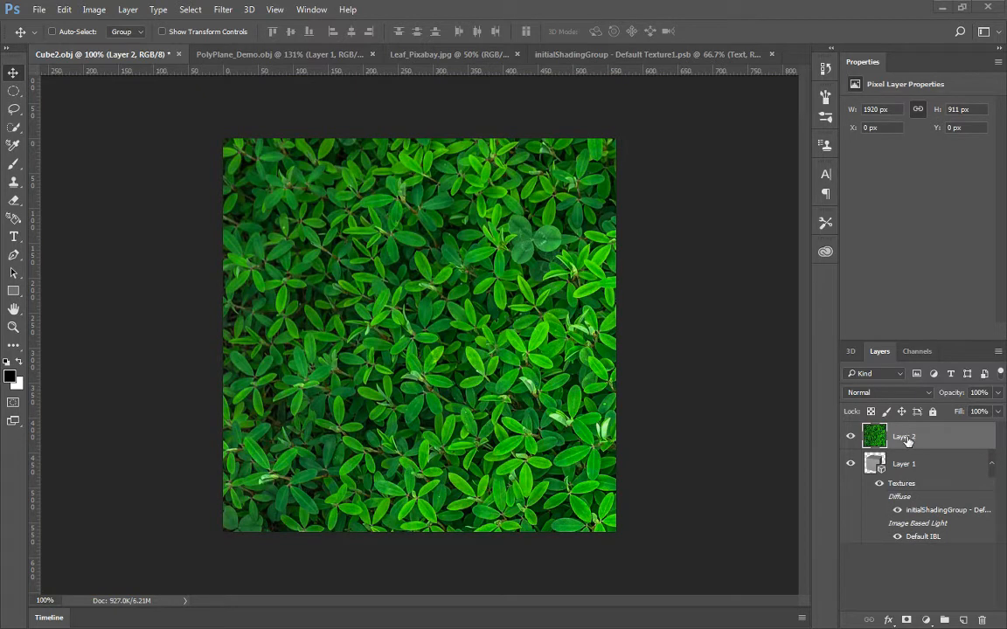
{"action": "right_click", "coordinate": [908, 441]}
{"action": "left_click", "coordinate": [680, 507]}
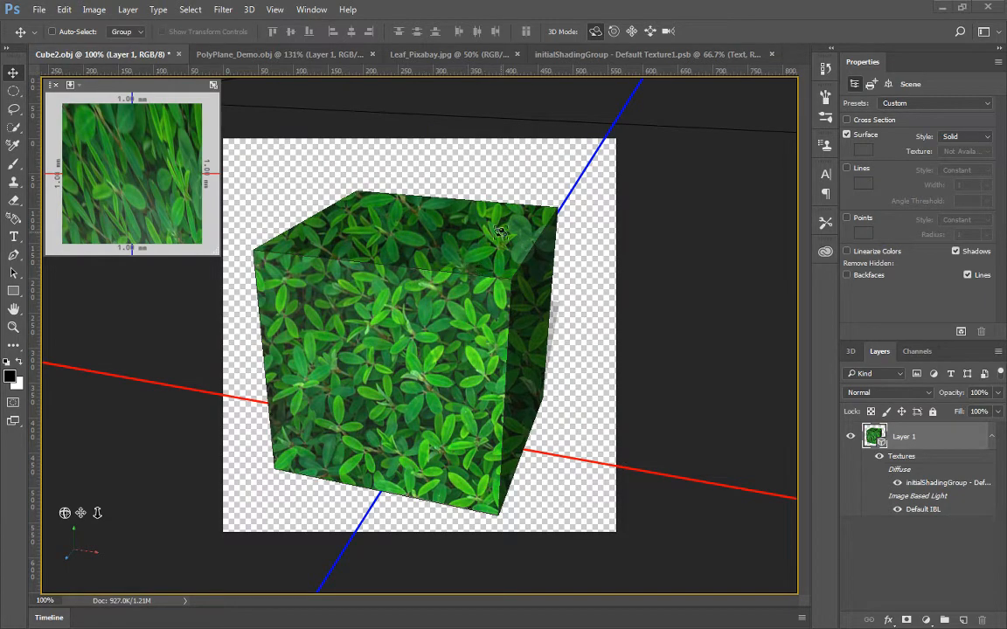
Step: Orbit the cube to show its untextured sides, paste the leaf image again and merge it down onto the cube
{"action": "left_click_drag", "start_coordinate": [580, 233], "coordinate": [811, 256]}
{"action": "key", "text": "ctrl+v"}
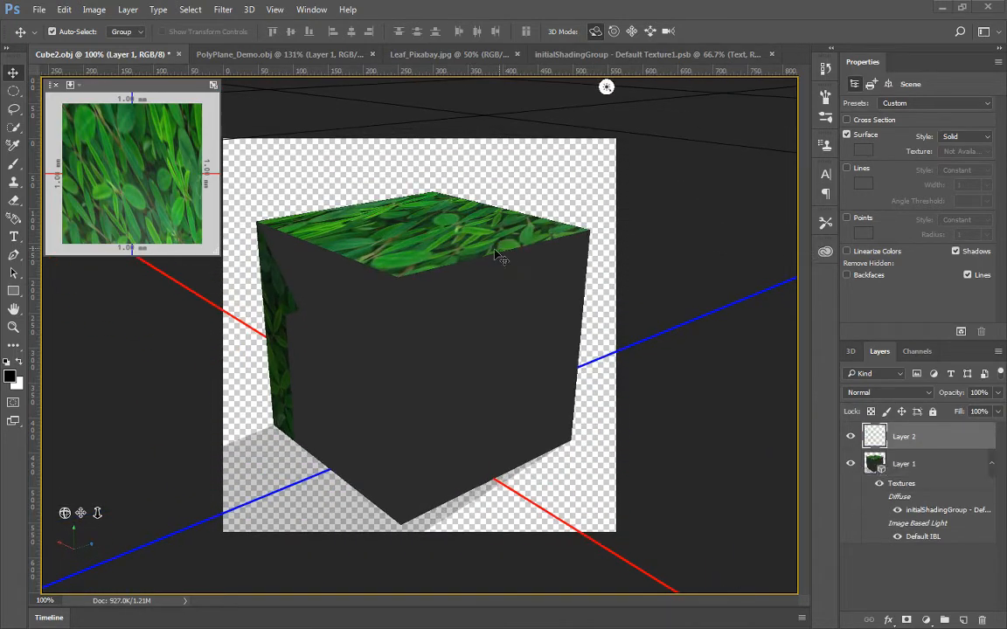
{"action": "right_click", "coordinate": [901, 445]}
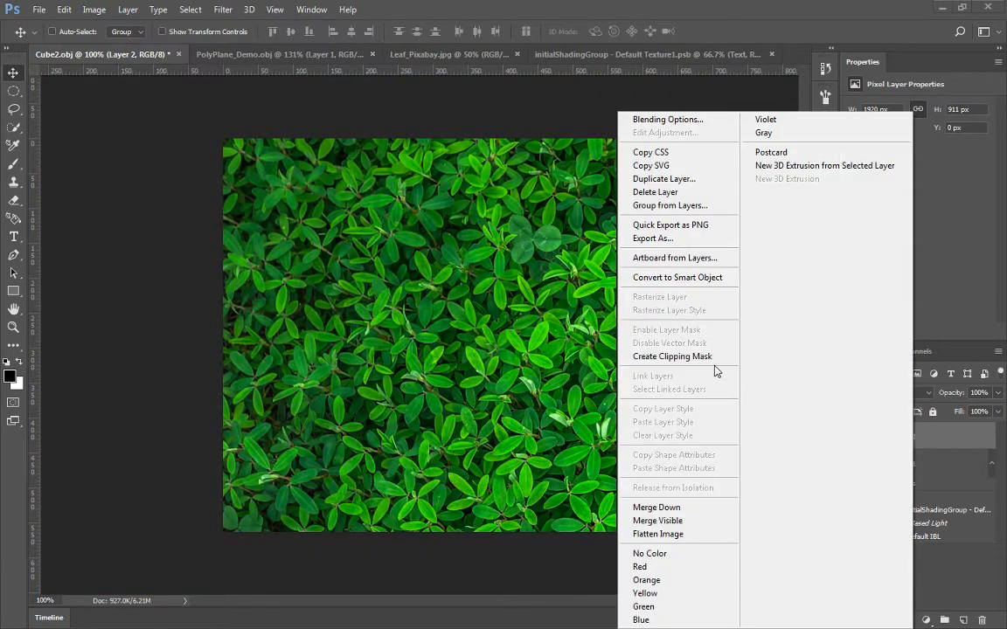
{"action": "left_click", "coordinate": [683, 508]}
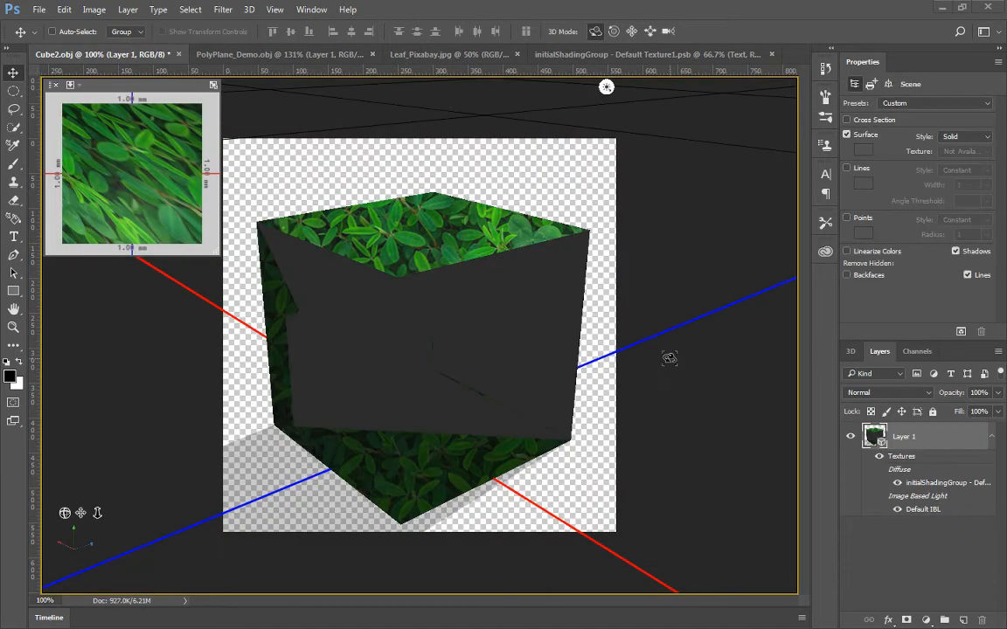
Step: Orbit the cube to inspect its projected and bare sides, then add a new layer in its diffuse texture document
{"action": "left_click_drag", "start_coordinate": [624, 233], "coordinate": [644, 229]}
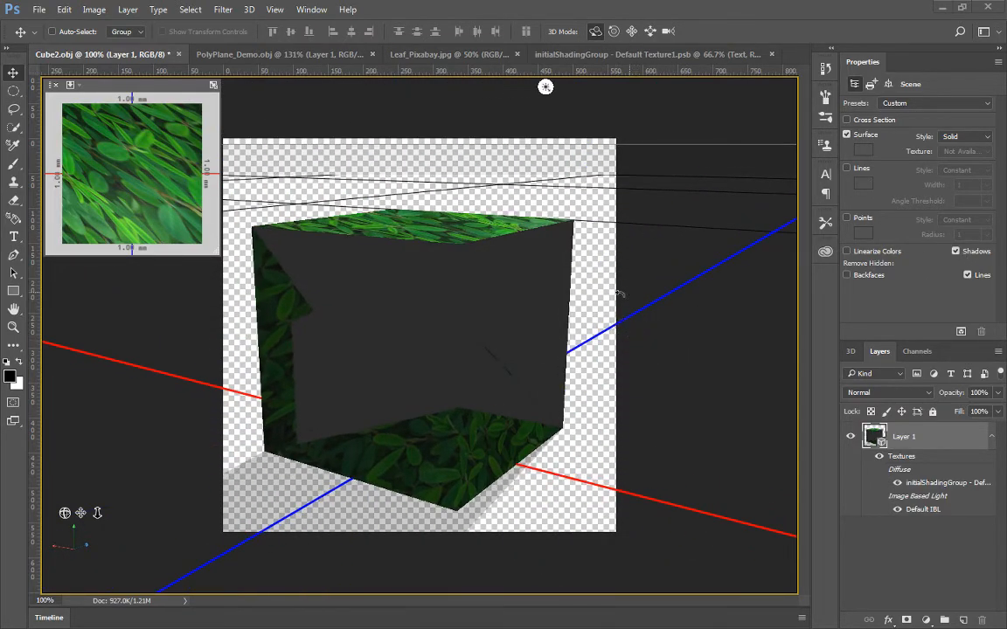
{"action": "left_click_drag", "start_coordinate": [619, 294], "coordinate": [533, 350]}
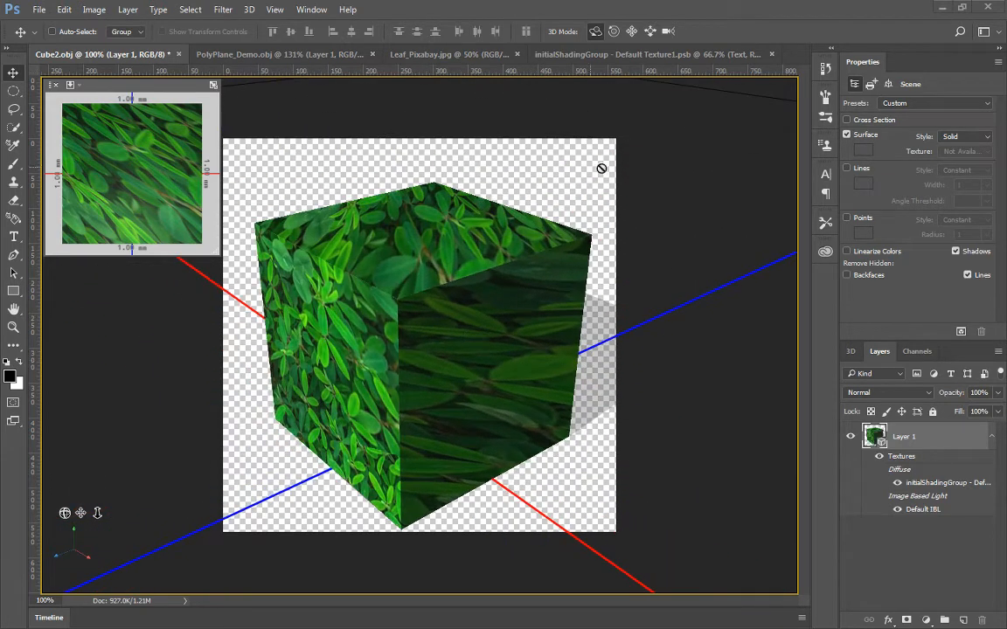
{"action": "double_click", "coordinate": [941, 481]}
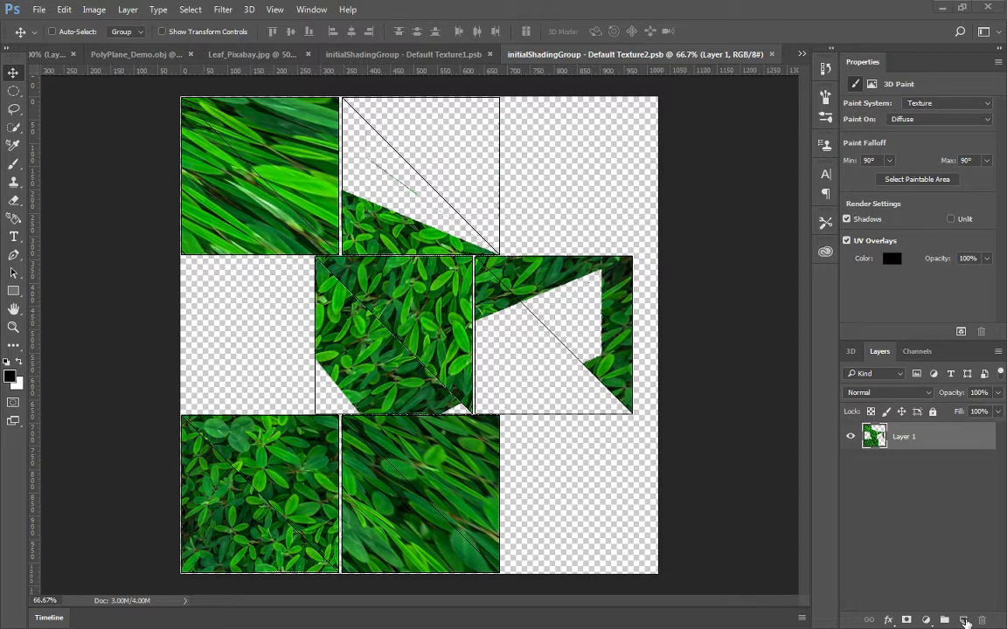
{"action": "left_click", "coordinate": [964, 619]}
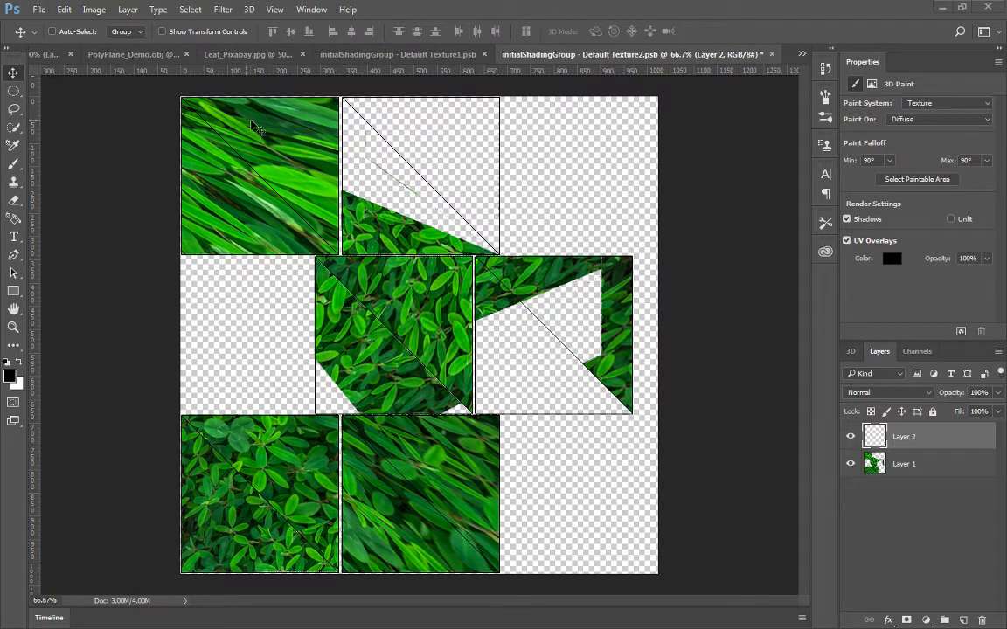
Step: Switch back to Cube2, paste the leaf image as a new layer and merge it down onto the cube
{"action": "left_click", "coordinate": [50, 56]}
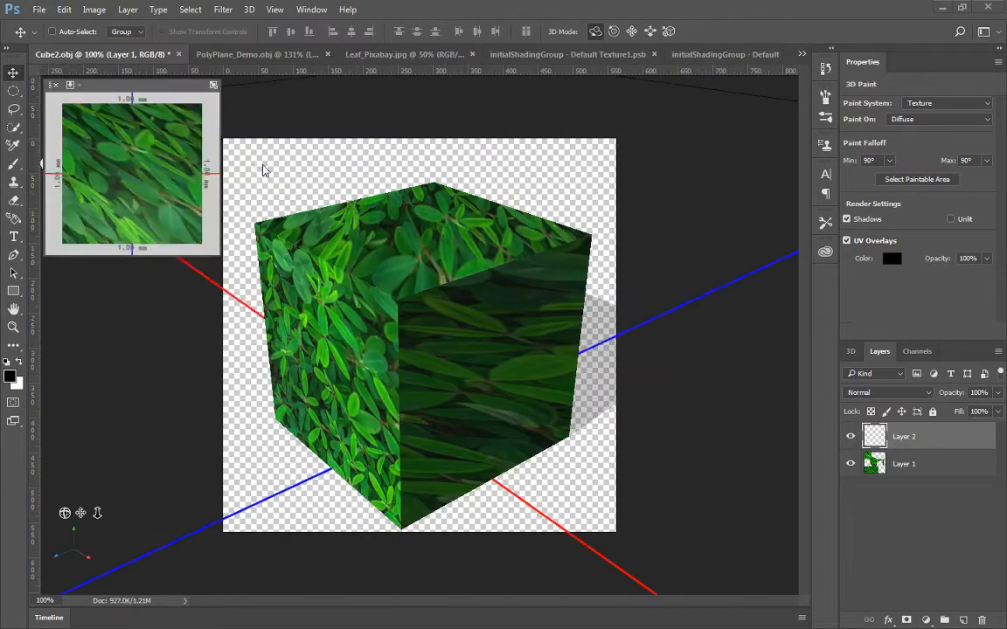
{"action": "key", "text": "ctrl+v"}
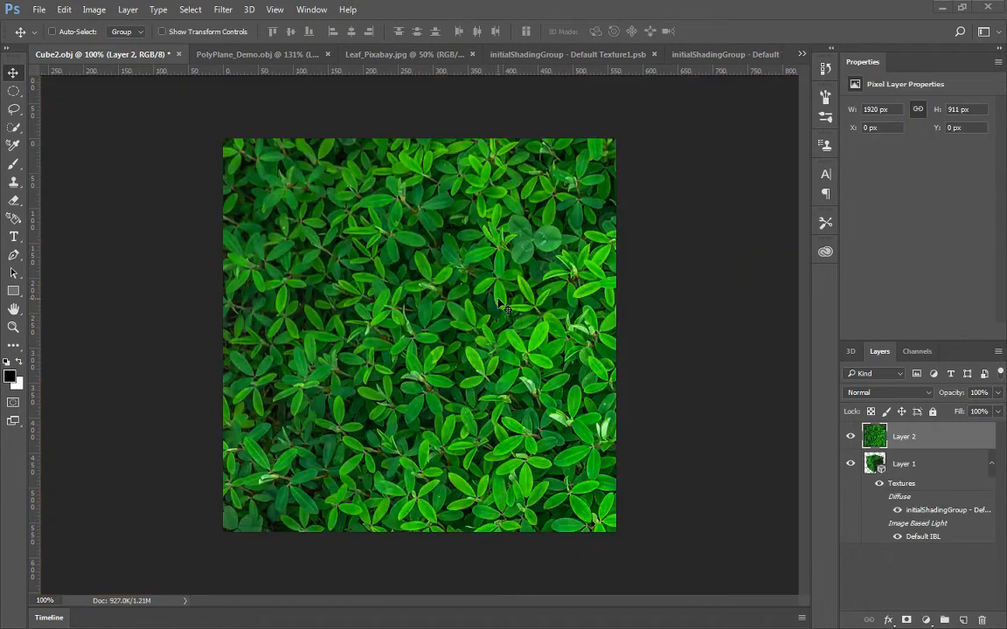
{"action": "right_click", "coordinate": [942, 438]}
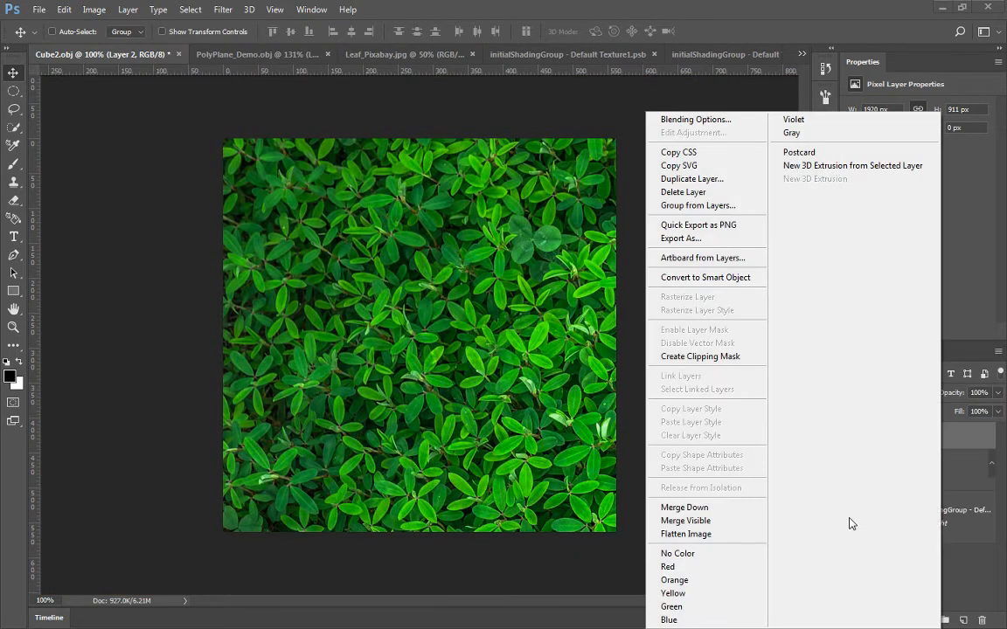
{"action": "left_click", "coordinate": [729, 507]}
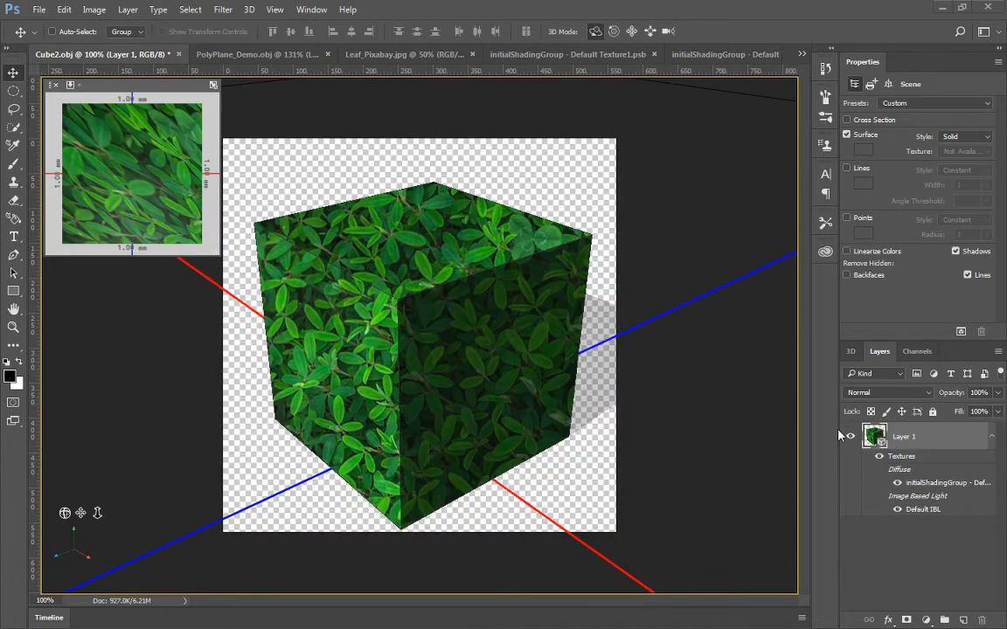
Step: Add a Reveal All layer mask to Layer 2 in the cube's diffuse texture document
{"action": "left_click_drag", "start_coordinate": [539, 170], "coordinate": [339, 220]}
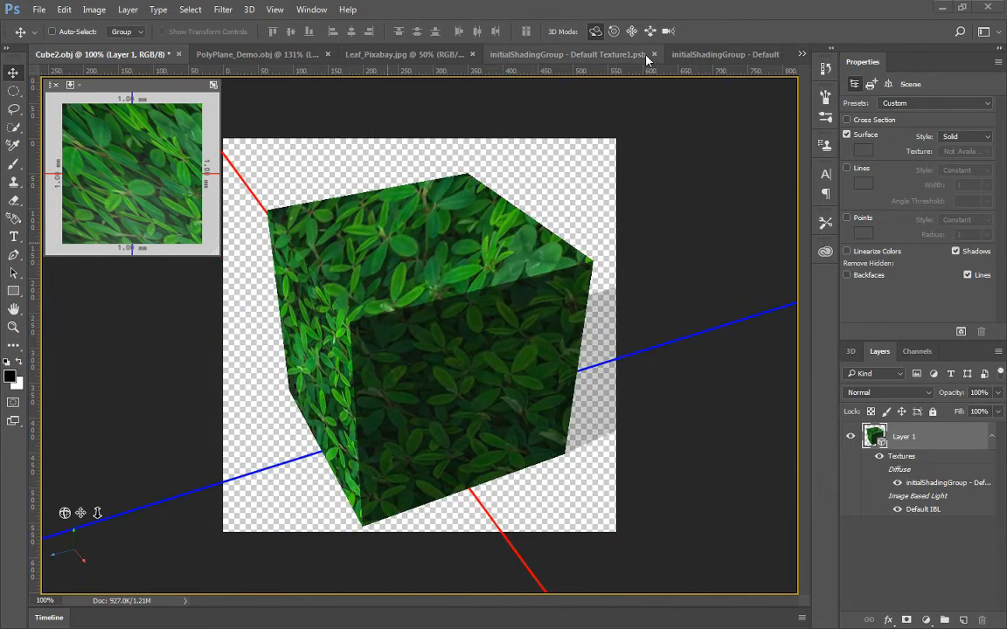
{"action": "left_click", "coordinate": [702, 54]}
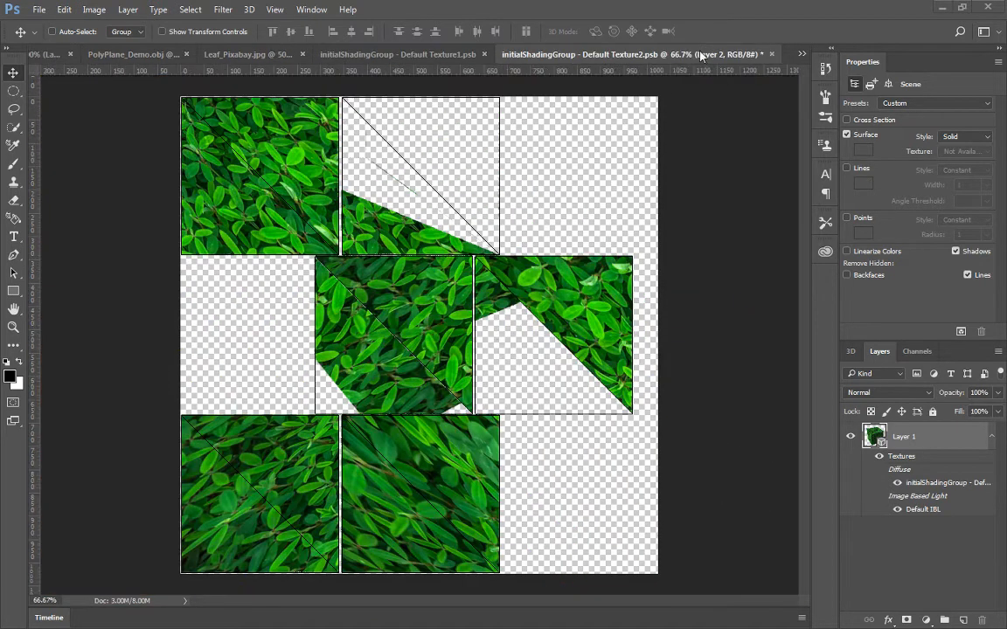
{"action": "left_click", "coordinate": [129, 9]}
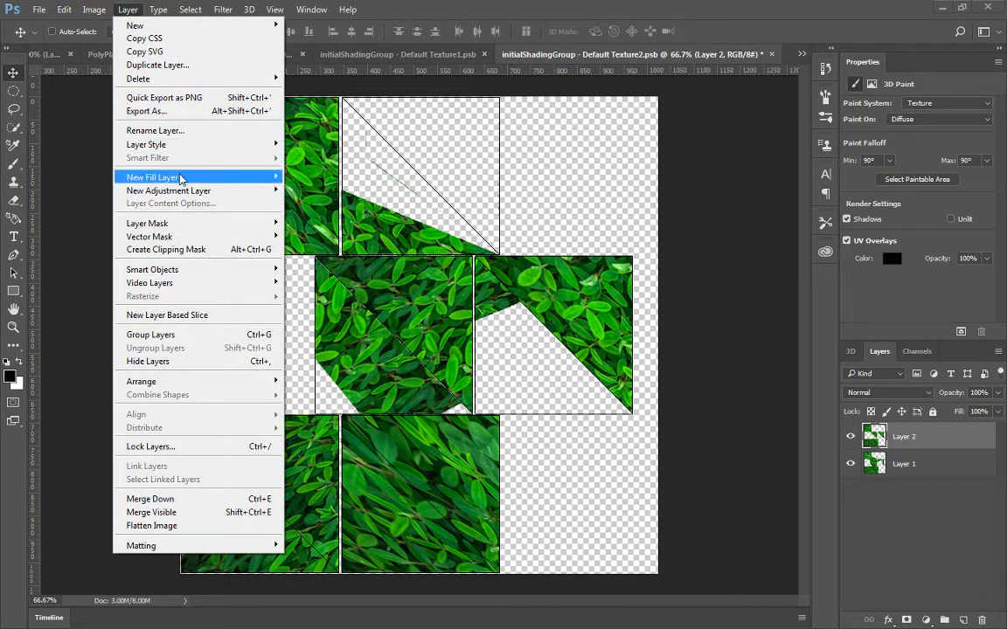
{"action": "mouse_move", "coordinate": [188, 224]}
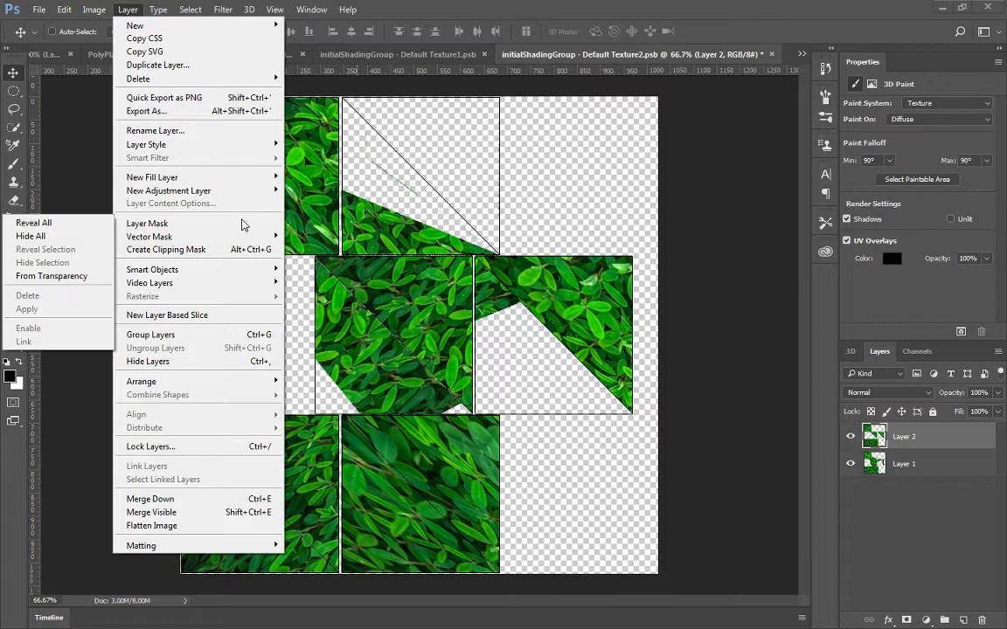
{"action": "left_click", "coordinate": [62, 201]}
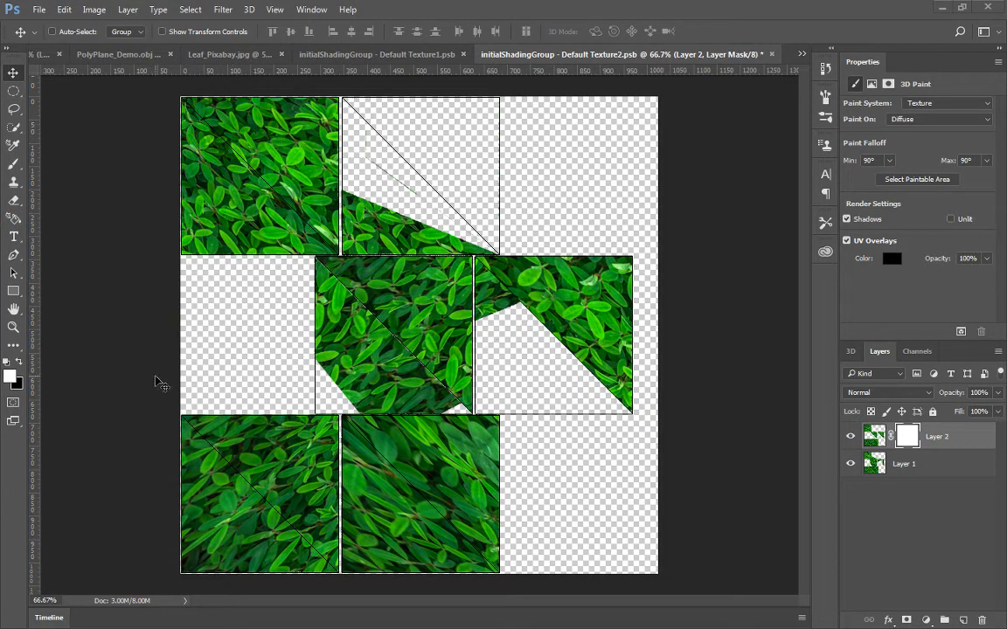
Step: With a soft 62 px black brush, paint Layer 2's mask over the lower-left UV square to hide its projected leaves
{"action": "key", "text": "b"}
{"action": "right_click", "coordinate": [188, 423]}
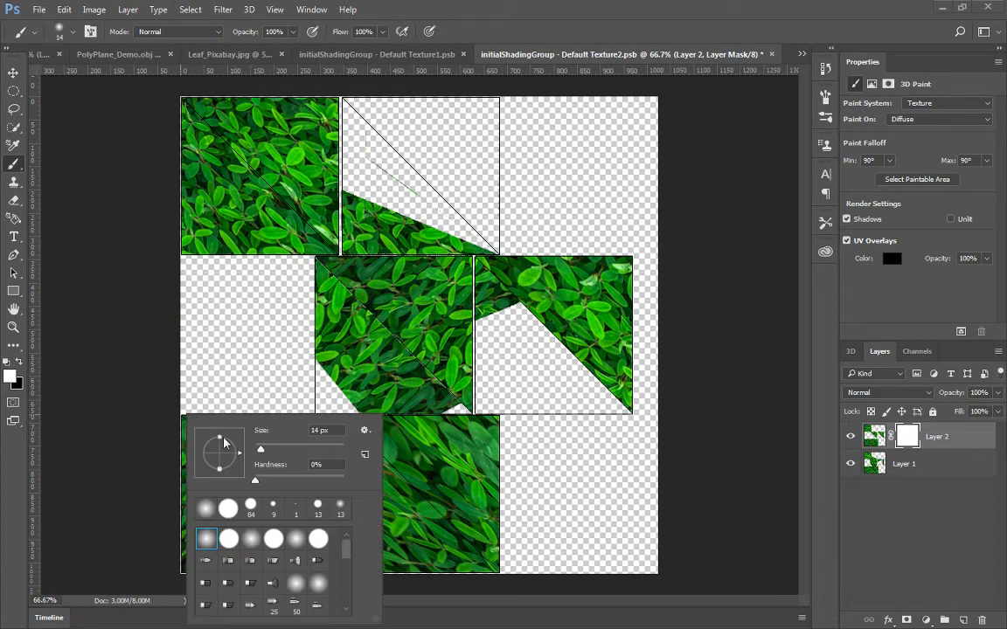
{"action": "left_click", "coordinate": [285, 449]}
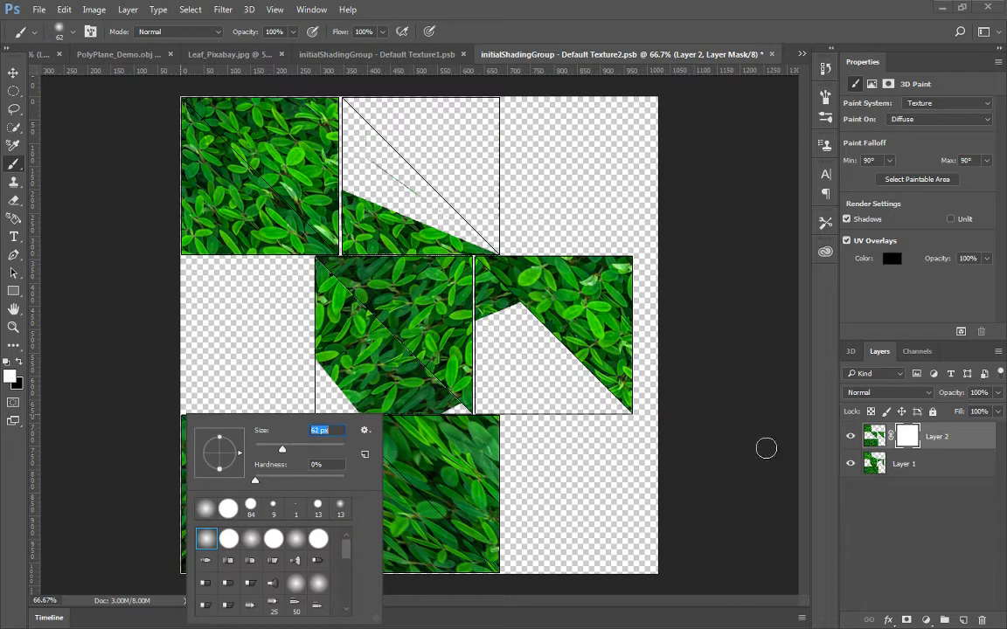
{"action": "left_click", "coordinate": [18, 363]}
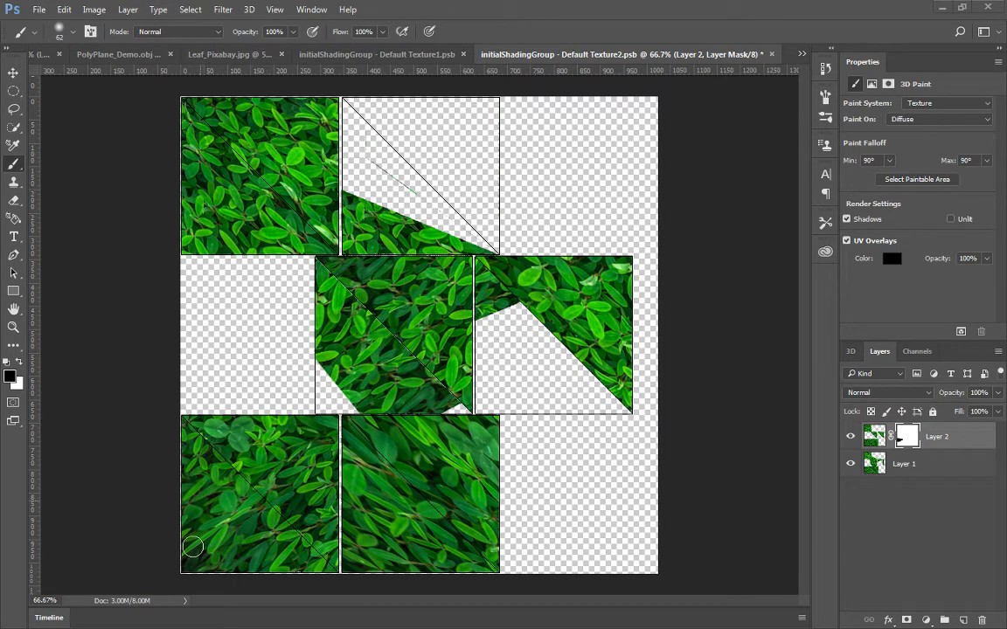
{"action": "mouse_move", "coordinate": [192, 546]}
{"action": "left_mouse_down"}
{"action": "mouse_move", "coordinate": [219, 428]}
{"action": "mouse_move", "coordinate": [173, 412]}
{"action": "mouse_move", "coordinate": [220, 395]}
{"action": "mouse_move", "coordinate": [248, 403]}
{"action": "mouse_move", "coordinate": [207, 568]}
{"action": "mouse_move", "coordinate": [237, 562]}
{"action": "mouse_move", "coordinate": [241, 595]}
{"action": "mouse_move", "coordinate": [297, 478]}
{"action": "mouse_move", "coordinate": [307, 424]}
{"action": "mouse_move", "coordinate": [300, 453]}
{"action": "mouse_move", "coordinate": [317, 433]}
{"action": "mouse_move", "coordinate": [308, 420]}
{"action": "mouse_move", "coordinate": [328, 420]}
{"action": "mouse_move", "coordinate": [330, 573]}
{"action": "mouse_move", "coordinate": [323, 411]}
{"action": "mouse_move", "coordinate": [323, 596]}
{"action": "mouse_move", "coordinate": [337, 437]}
{"action": "mouse_move", "coordinate": [365, 463]}
{"action": "mouse_move", "coordinate": [364, 422]}
{"action": "mouse_move", "coordinate": [390, 457]}
{"action": "mouse_move", "coordinate": [398, 419]}
{"action": "mouse_move", "coordinate": [423, 504]}
{"action": "mouse_move", "coordinate": [338, 511]}
{"action": "mouse_move", "coordinate": [341, 473]}
{"action": "mouse_move", "coordinate": [356, 497]}
{"action": "mouse_move", "coordinate": [345, 422]}
{"action": "mouse_move", "coordinate": [345, 436]}
{"action": "mouse_move", "coordinate": [312, 427]}
{"action": "mouse_move", "coordinate": [290, 451]}
{"action": "mouse_move", "coordinate": [269, 439]}
{"action": "mouse_move", "coordinate": [215, 493]}
{"action": "mouse_move", "coordinate": [193, 401]}
{"action": "mouse_move", "coordinate": [200, 579]}
{"action": "mouse_move", "coordinate": [219, 476]}
{"action": "mouse_move", "coordinate": [286, 573]}
{"action": "mouse_move", "coordinate": [325, 582]}
{"action": "mouse_move", "coordinate": [340, 568]}
{"action": "mouse_move", "coordinate": [319, 505]}
{"action": "mouse_move", "coordinate": [217, 577]}
{"action": "mouse_move", "coordinate": [173, 558]}
{"action": "left_mouse_up"}
Step: Return to Cube2, orbit around the masked texture and rotate the infinite light so it strikes the cube from another direction
{"action": "left_click", "coordinate": [39, 54]}
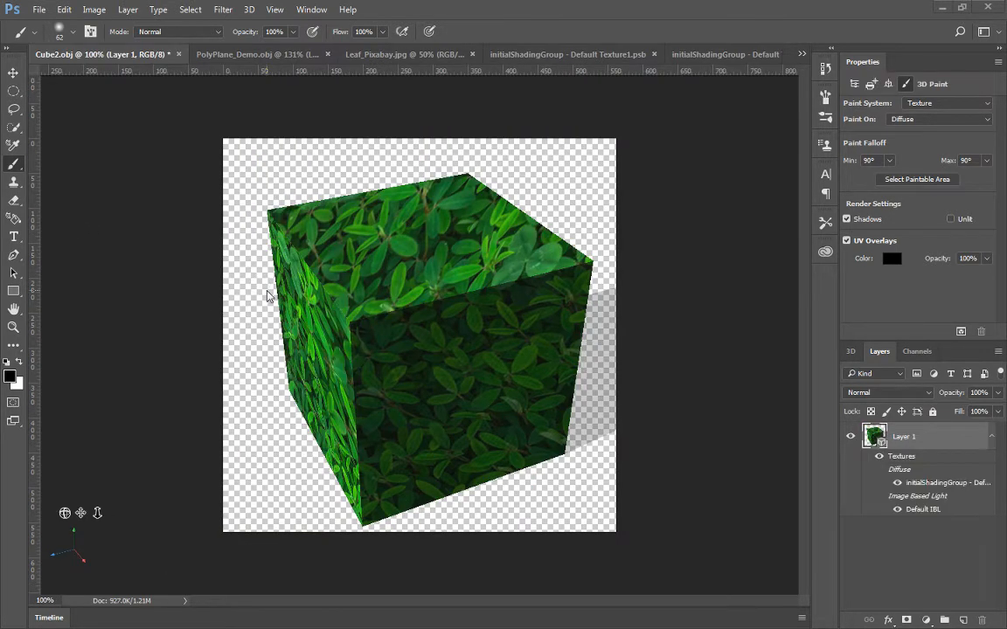
{"action": "left_click", "coordinate": [14, 73]}
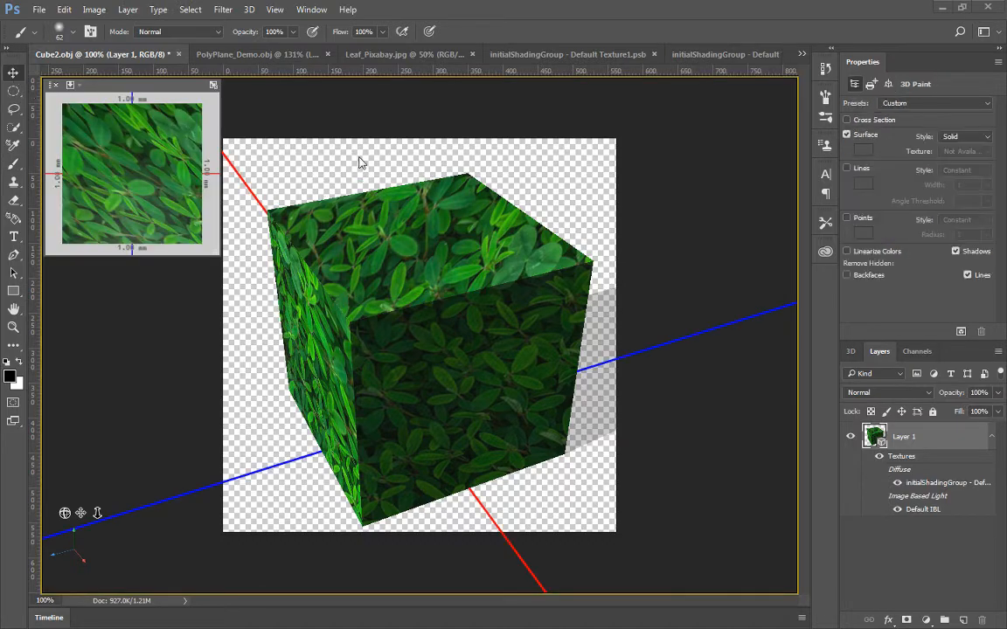
{"action": "left_click_drag", "start_coordinate": [353, 162], "coordinate": [334, 197]}
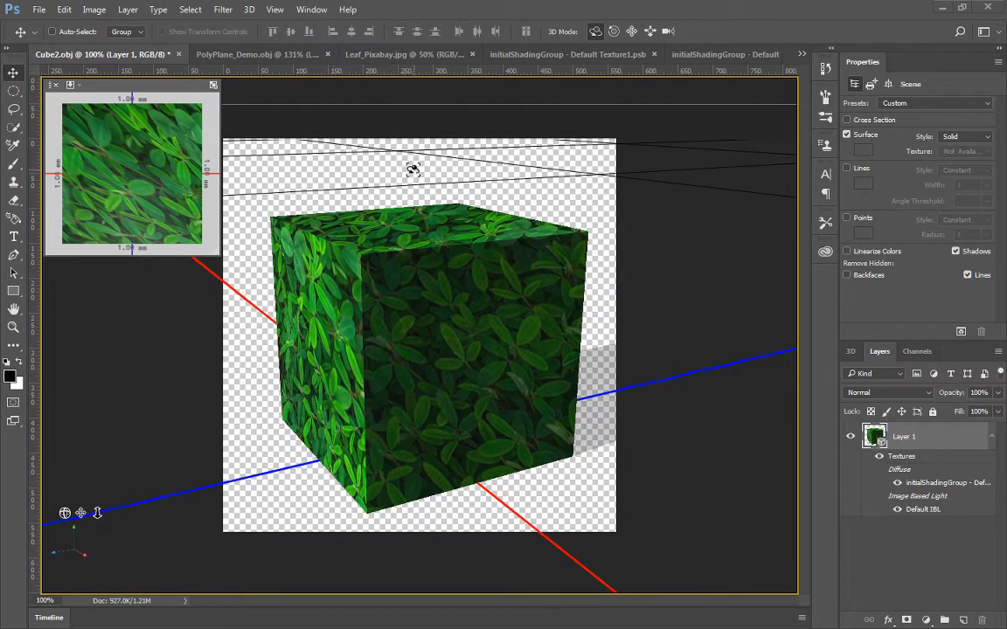
{"action": "left_click_drag", "start_coordinate": [411, 166], "coordinate": [425, 173]}
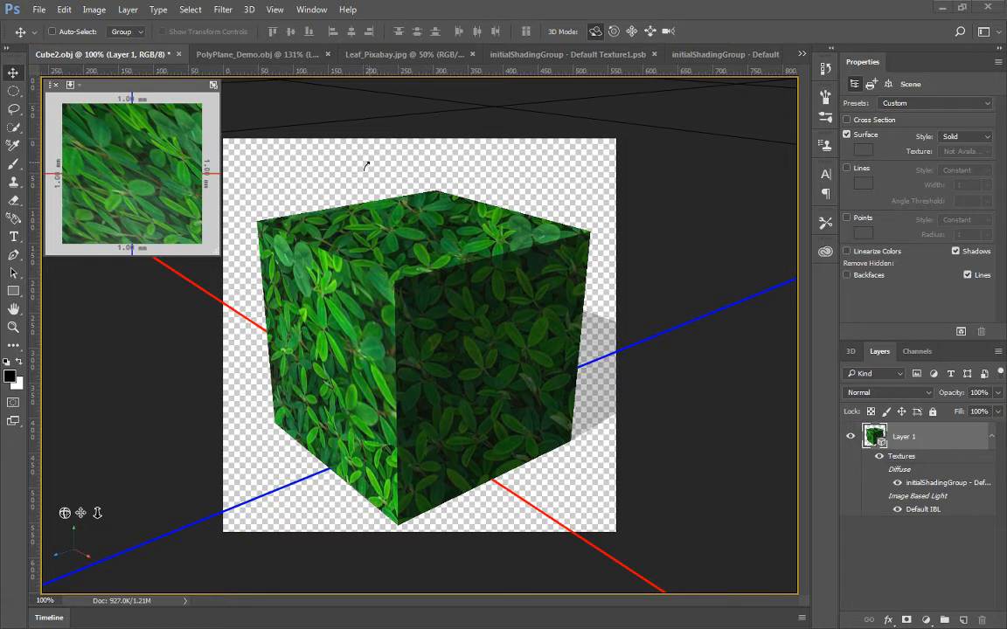
{"action": "left_click_drag", "start_coordinate": [367, 166], "coordinate": [369, 86]}
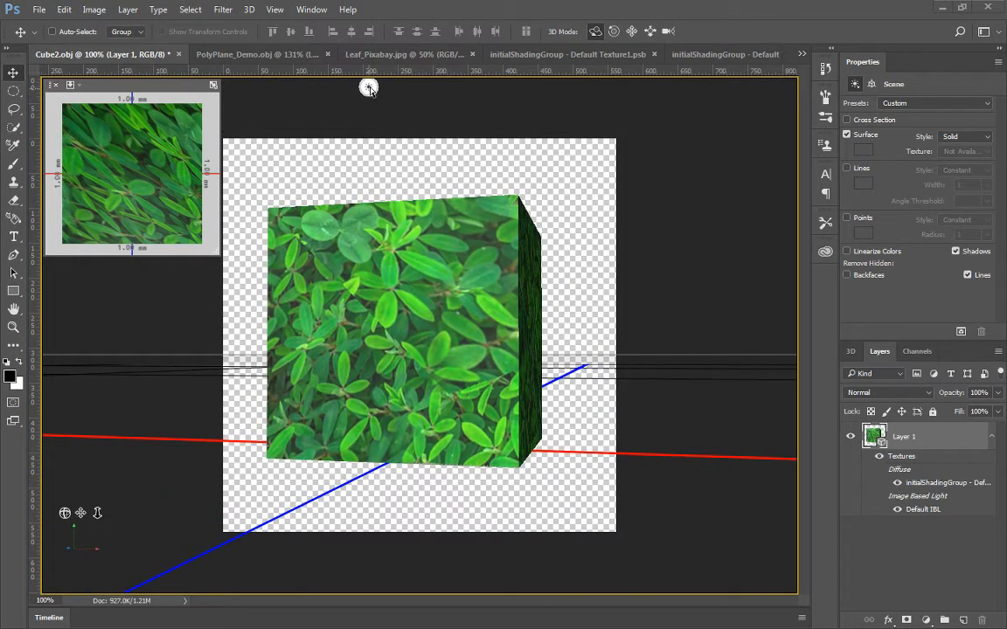
{"action": "left_click", "coordinate": [368, 88]}
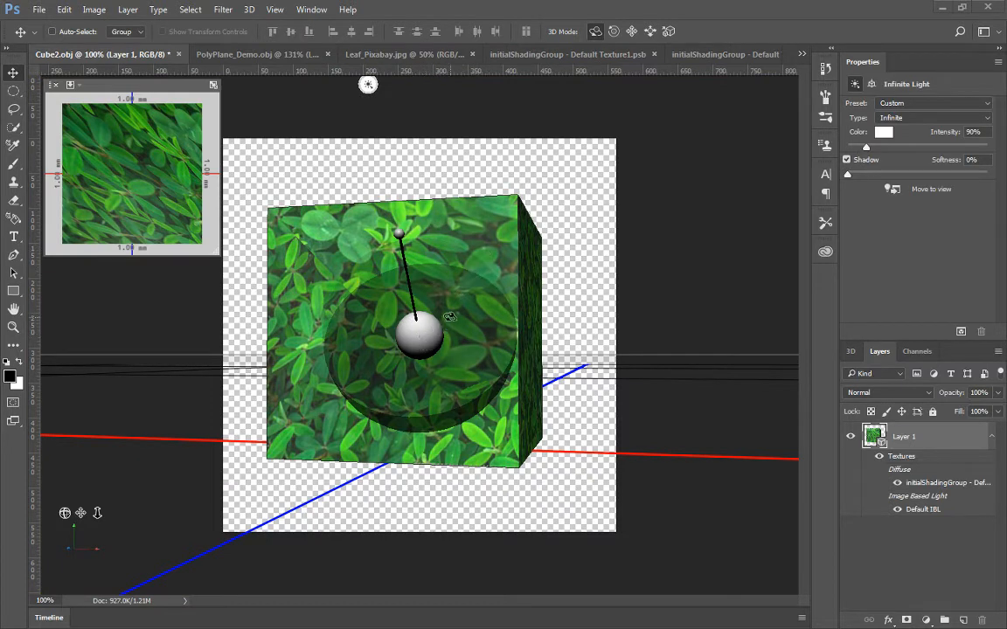
{"action": "left_click_drag", "start_coordinate": [419, 335], "coordinate": [391, 298]}
{"action": "left_click_drag", "start_coordinate": [414, 341], "coordinate": [599, 299]}
{"action": "left_click", "coordinate": [599, 299]}
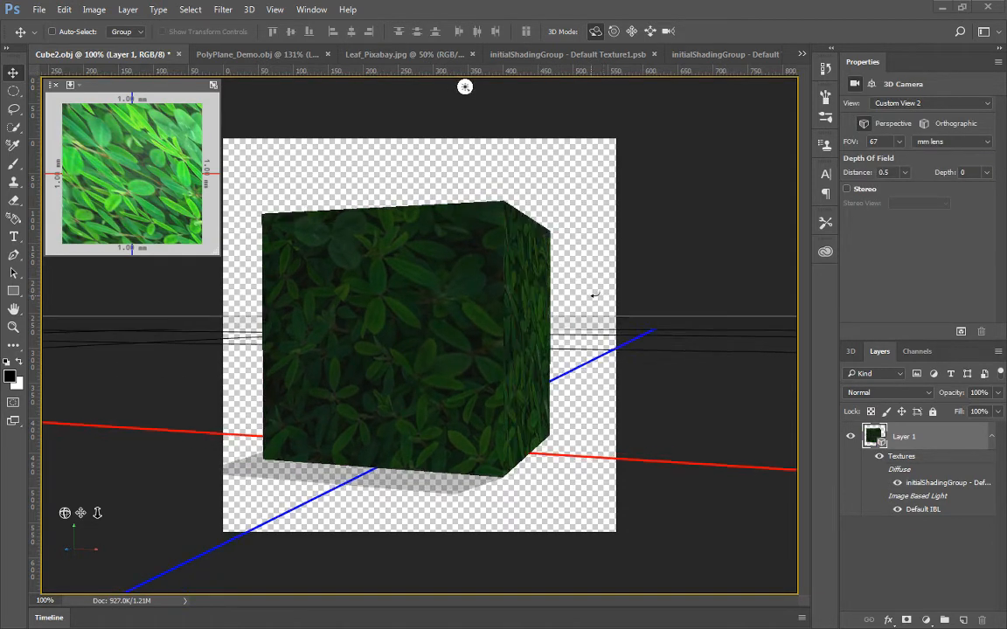
Step: Examine the cube's partly untextured sides from several angles, then inspect the projected lettering on the plane in PolyPlane_Demo
{"action": "left_click_drag", "start_coordinate": [301, 310], "coordinate": [384, 308]}
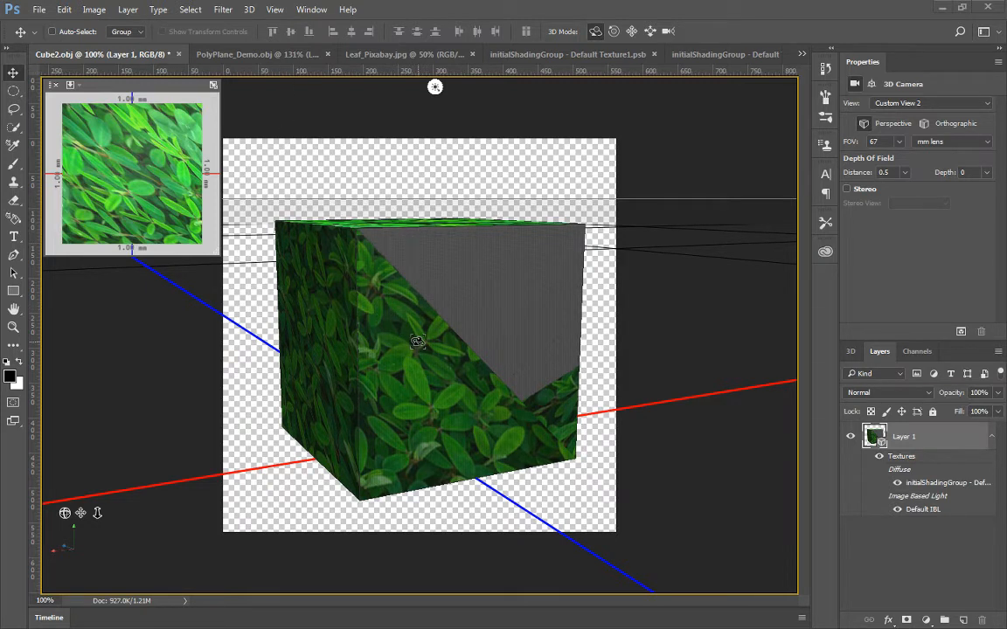
{"action": "left_click_drag", "start_coordinate": [553, 252], "coordinate": [510, 238]}
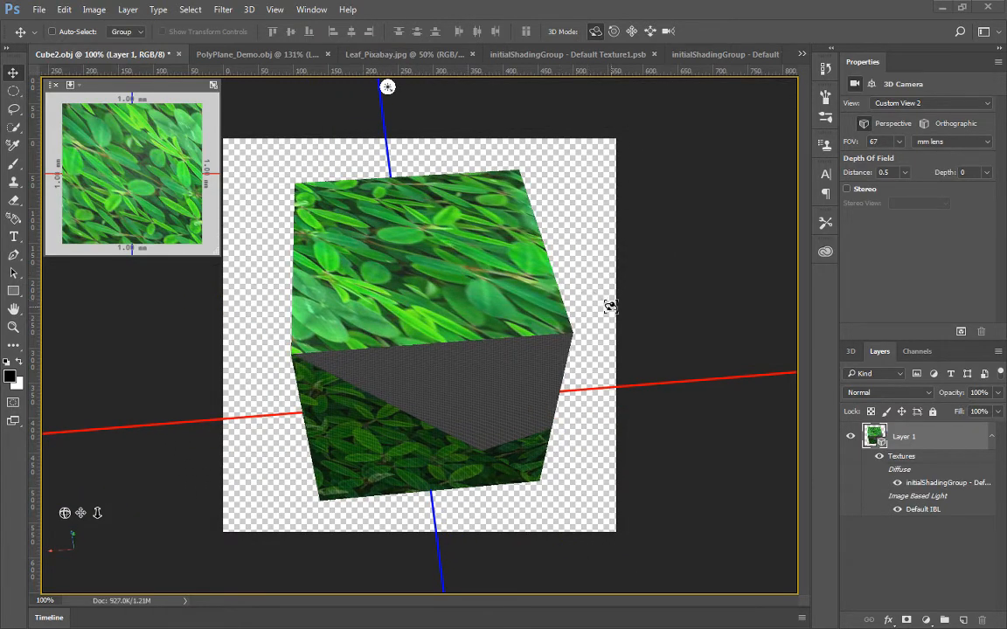
{"action": "left_click_drag", "start_coordinate": [610, 306], "coordinate": [593, 256]}
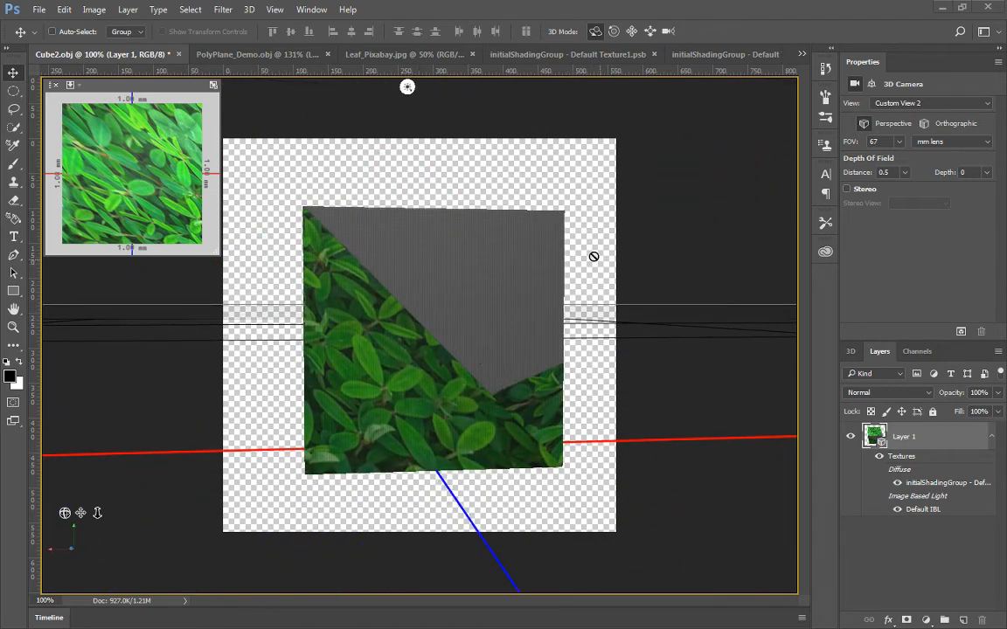
{"action": "left_click_drag", "start_coordinate": [555, 189], "coordinate": [495, 206]}
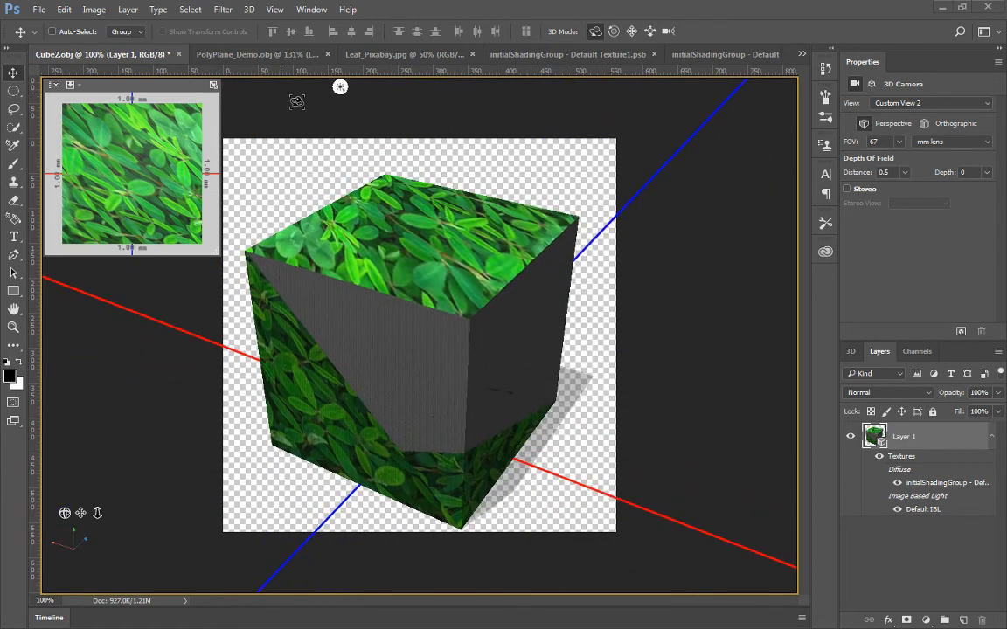
{"action": "left_click", "coordinate": [239, 55]}
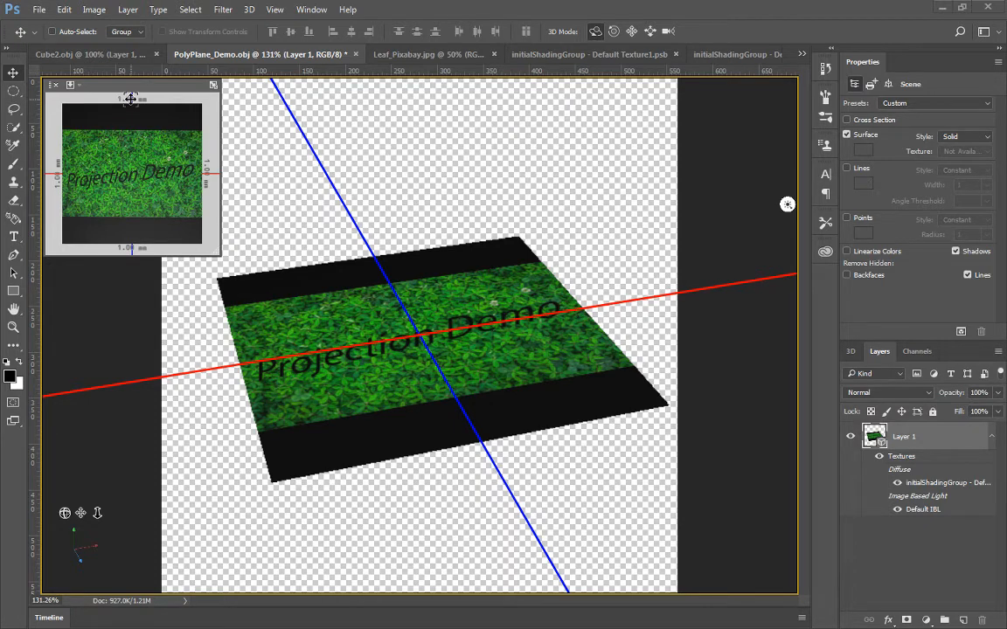
{"action": "left_click_drag", "start_coordinate": [266, 150], "coordinate": [263, 178]}
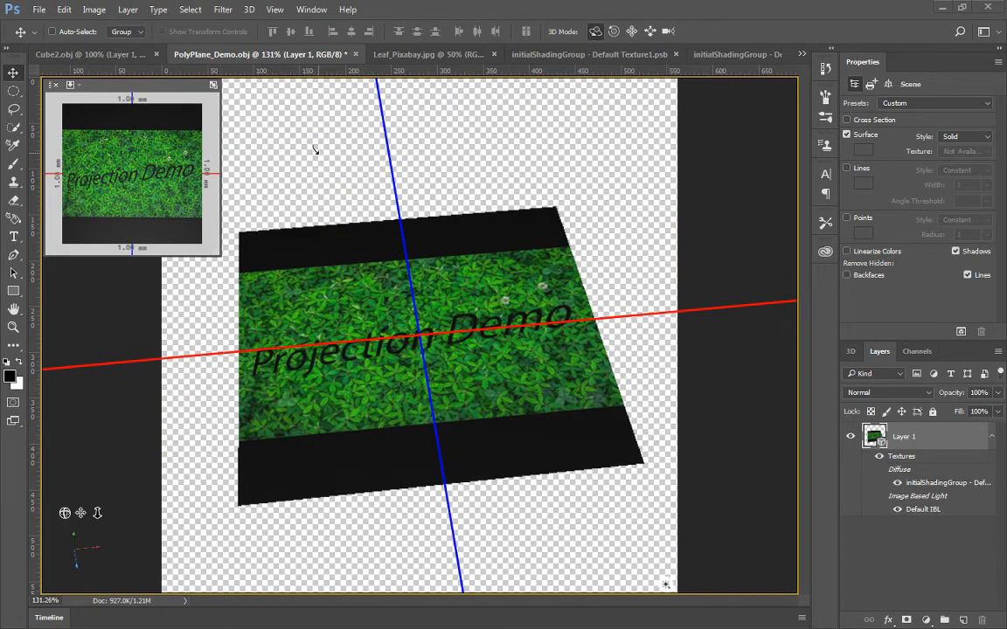
{"action": "mouse_move", "coordinate": [315, 153]}
{"action": "left_mouse_down"}
{"action": "mouse_move", "coordinate": [301, 157]}
{"action": "mouse_move", "coordinate": [313, 152]}
{"action": "left_mouse_up"}
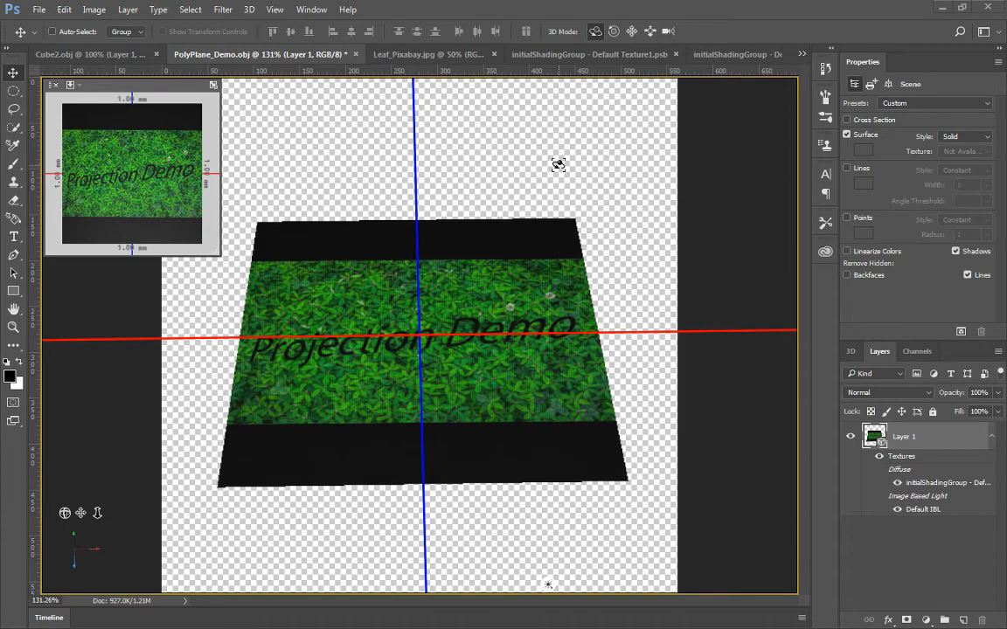
{"action": "mouse_move", "coordinate": [558, 162]}
{"action": "left_mouse_down"}
{"action": "mouse_move", "coordinate": [552, 112]}
{"action": "mouse_move", "coordinate": [555, 180]}
{"action": "mouse_move", "coordinate": [564, 170]}
{"action": "left_mouse_up"}
Step: Open the Save As options for the plane's diffuse texture document and cancel without saving
{"action": "left_click", "coordinate": [762, 55]}
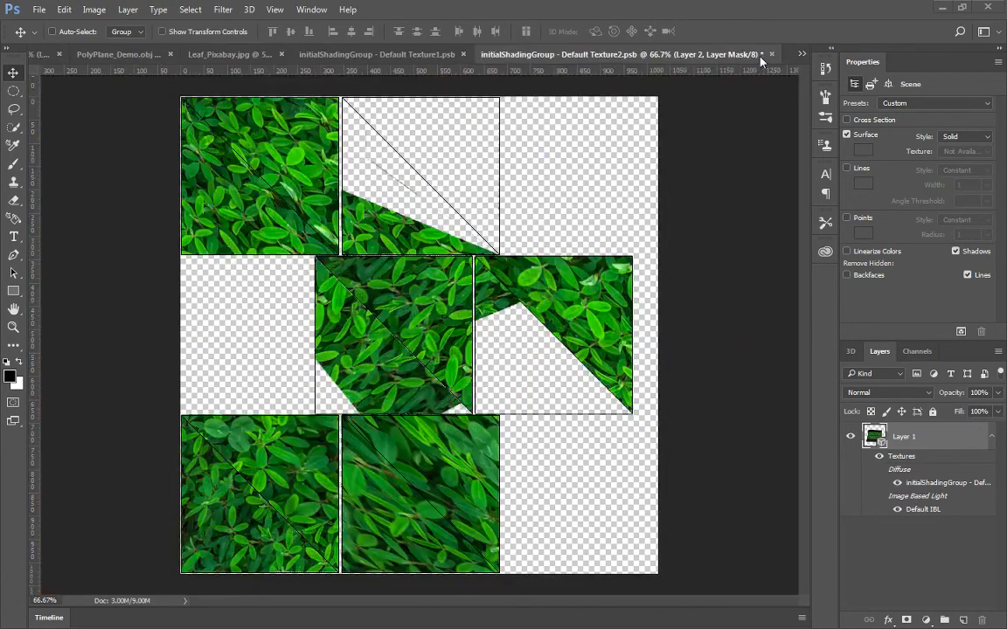
{"action": "left_click", "coordinate": [365, 53]}
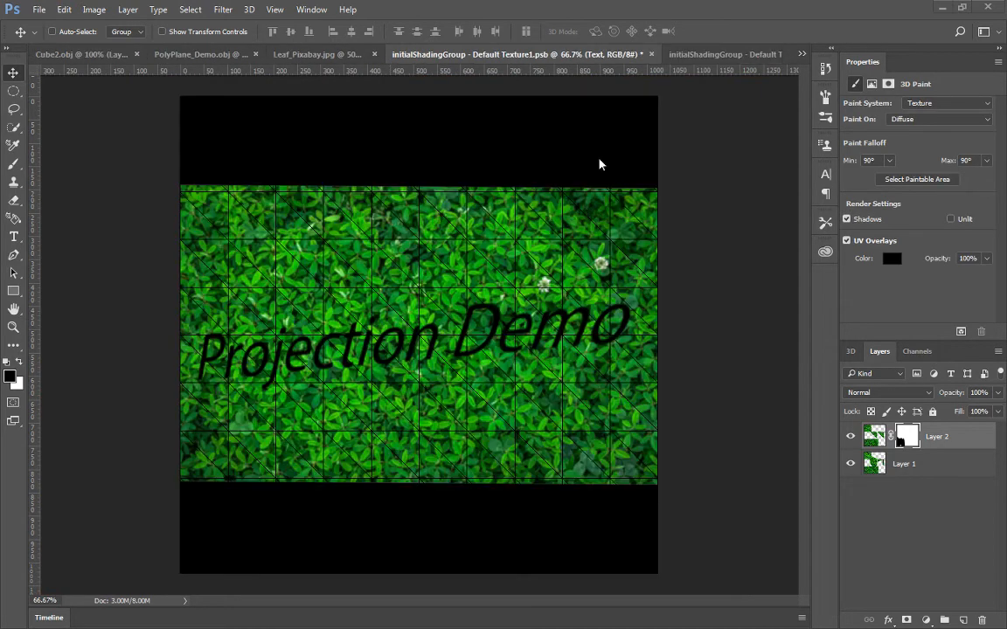
{"action": "key", "text": "ctrl"}
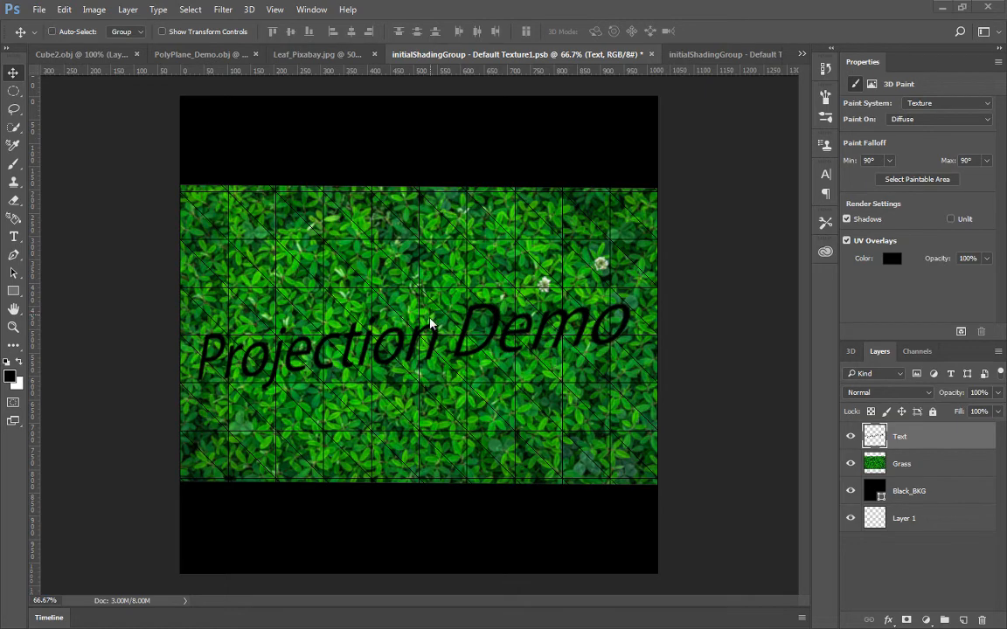
{"action": "key", "text": "ctrl+shift+s"}
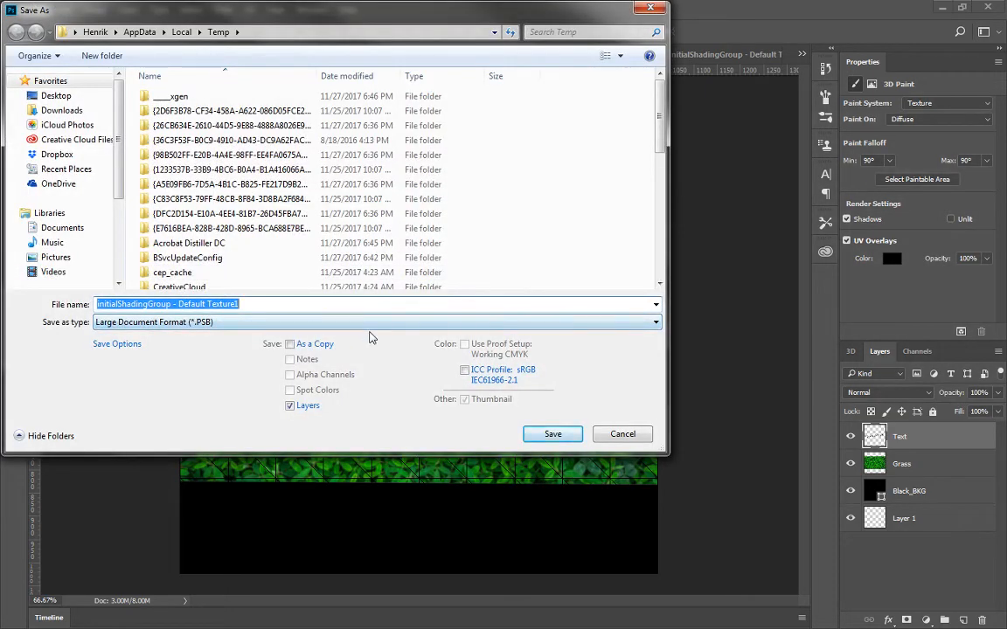
{"action": "left_click", "coordinate": [622, 434]}
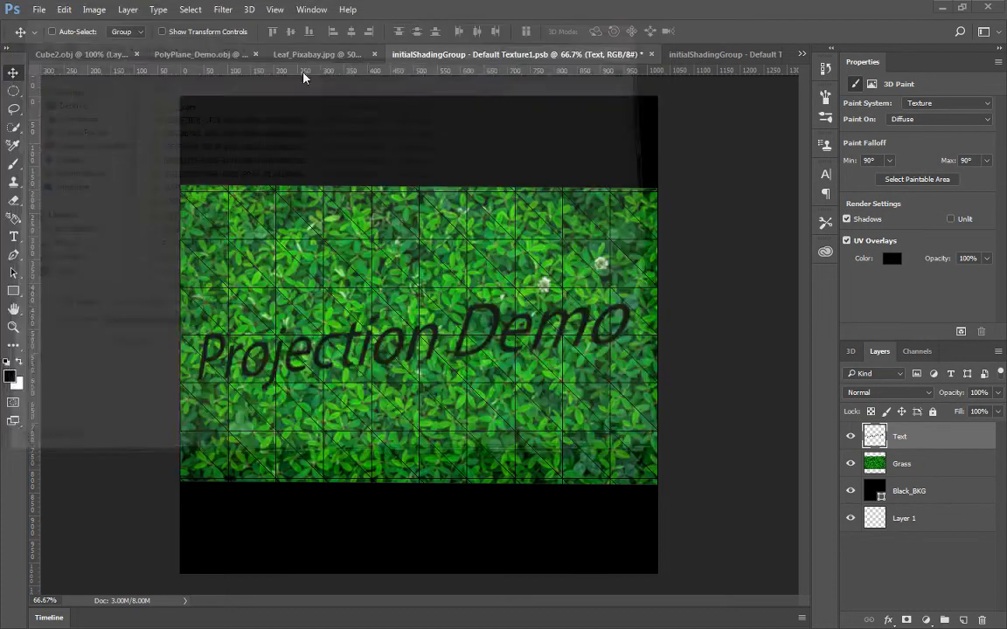
Step: Save the PolyPlane_Demo 3D document in Photoshop PSD format in the Projection_Texturing folder, accepting the compatibility option
{"action": "left_click", "coordinate": [175, 54]}
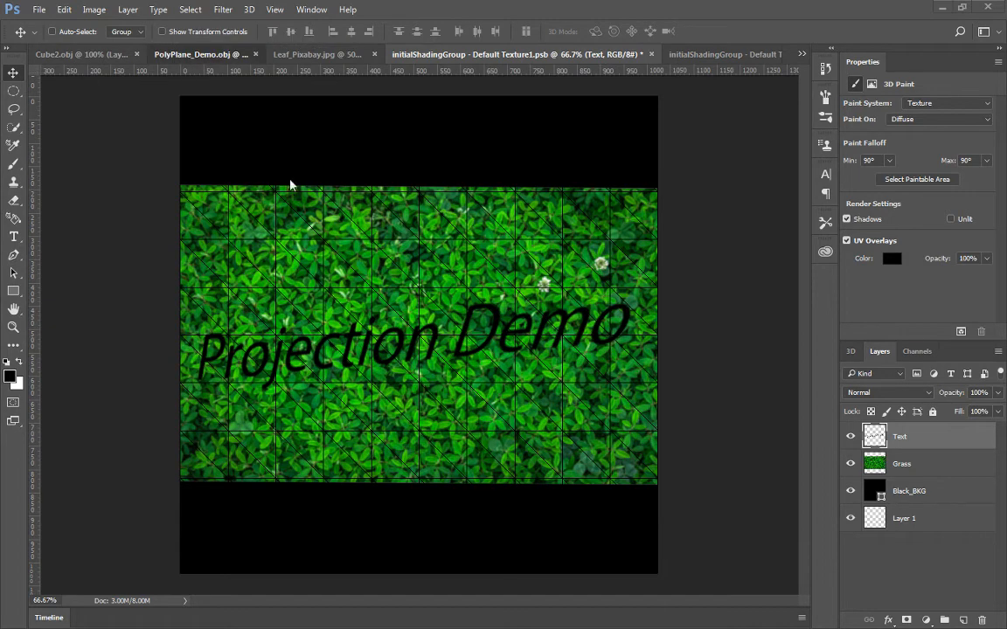
{"action": "left_click", "coordinate": [339, 246]}
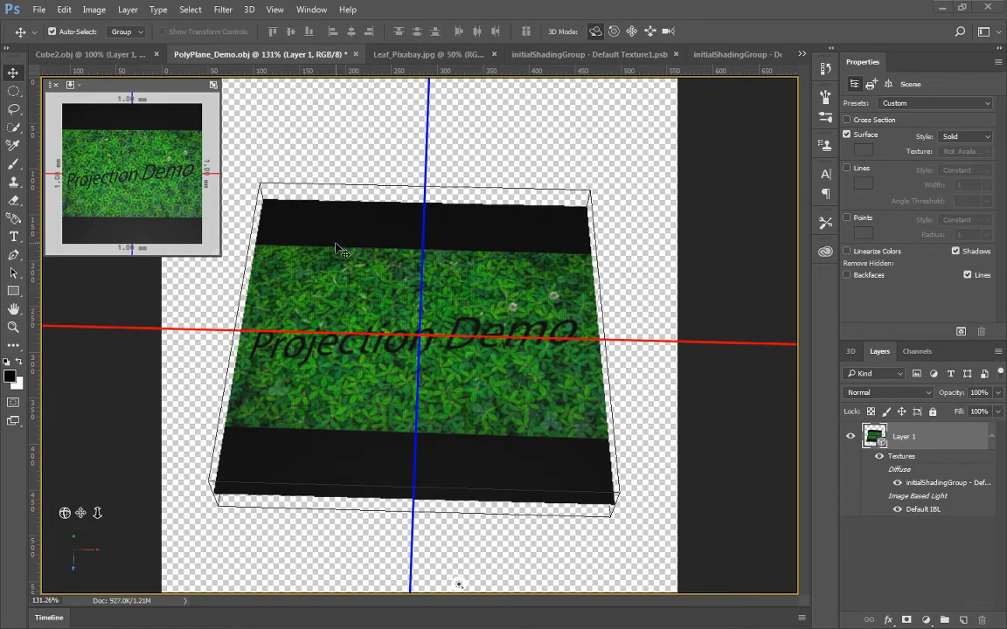
{"action": "key", "text": "ctrl+shift+s"}
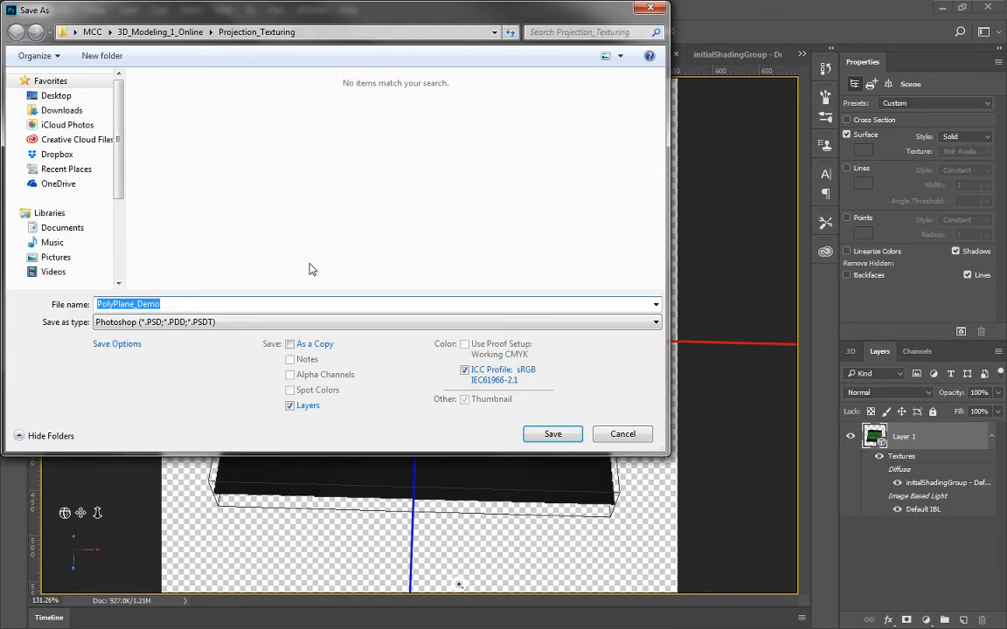
{"action": "left_click", "coordinate": [254, 325]}
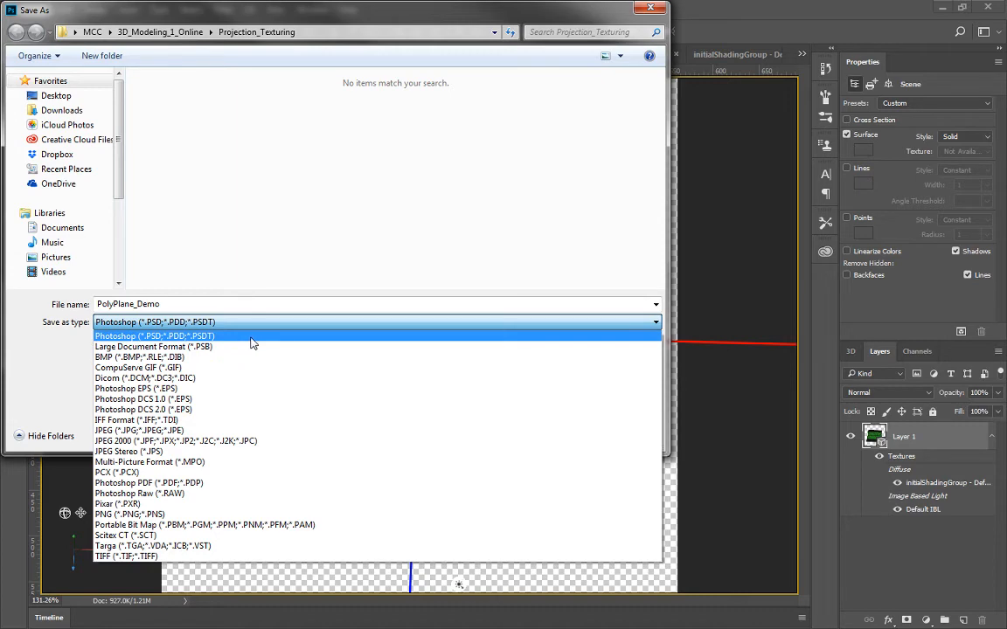
{"action": "left_click", "coordinate": [258, 335]}
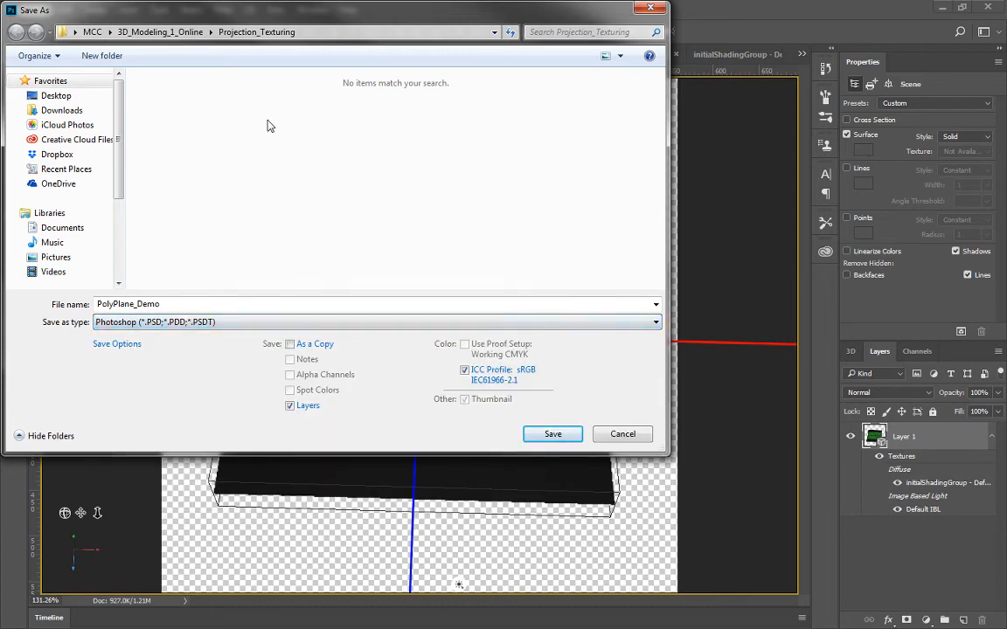
{"action": "left_click", "coordinate": [553, 436]}
{"action": "left_click", "coordinate": [343, 272]}
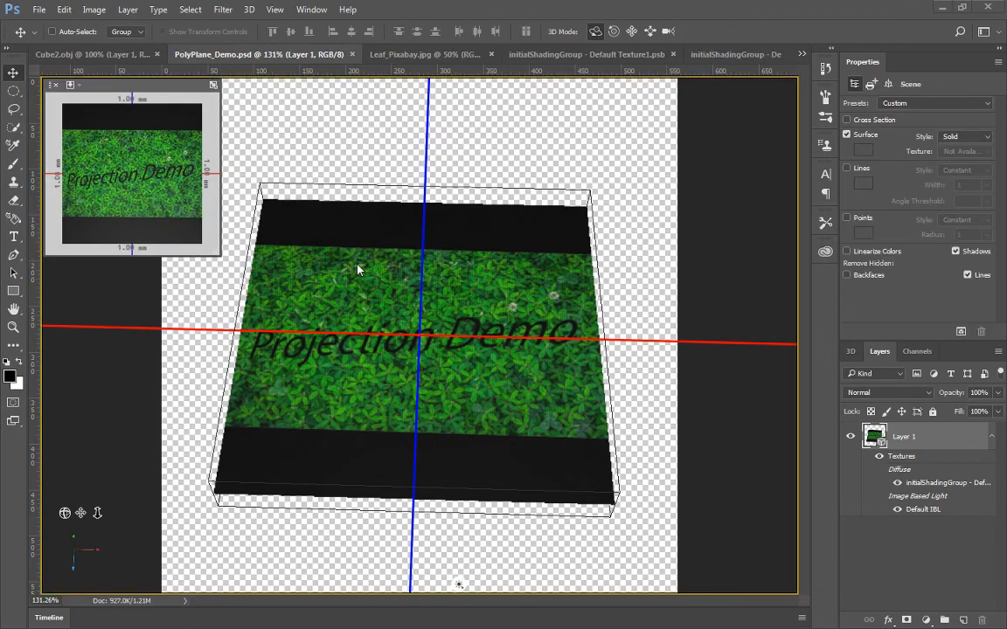
Step: Save PolyPlane_Demo again in Large Document Format (PSB) with Maximize Compatibility enabled
{"action": "key", "text": "ctrl+shift+s"}
{"action": "left_click", "coordinate": [140, 322]}
{"action": "left_click", "coordinate": [135, 348]}
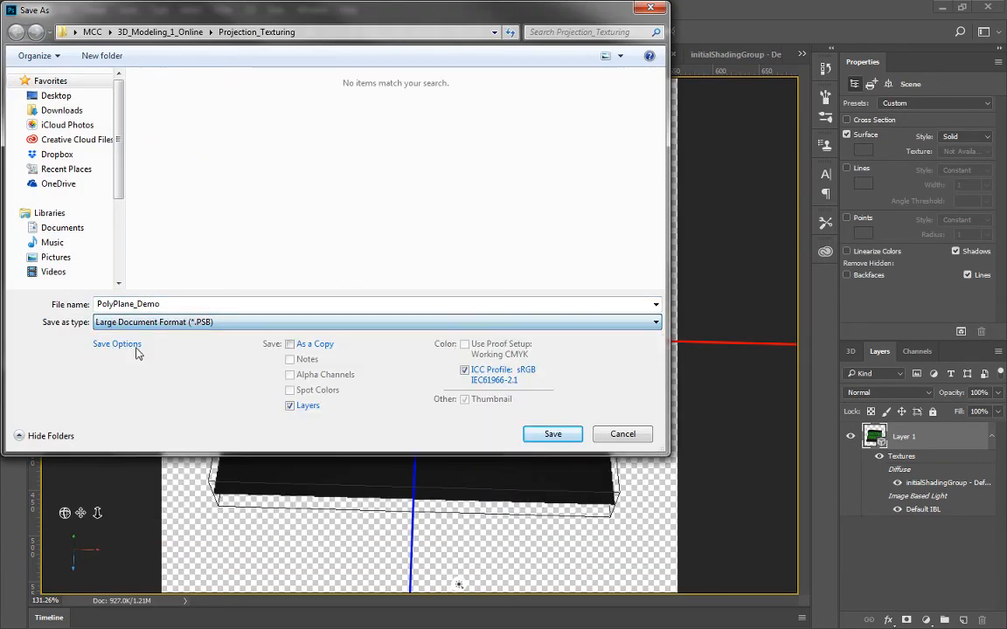
{"action": "left_click", "coordinate": [552, 436]}
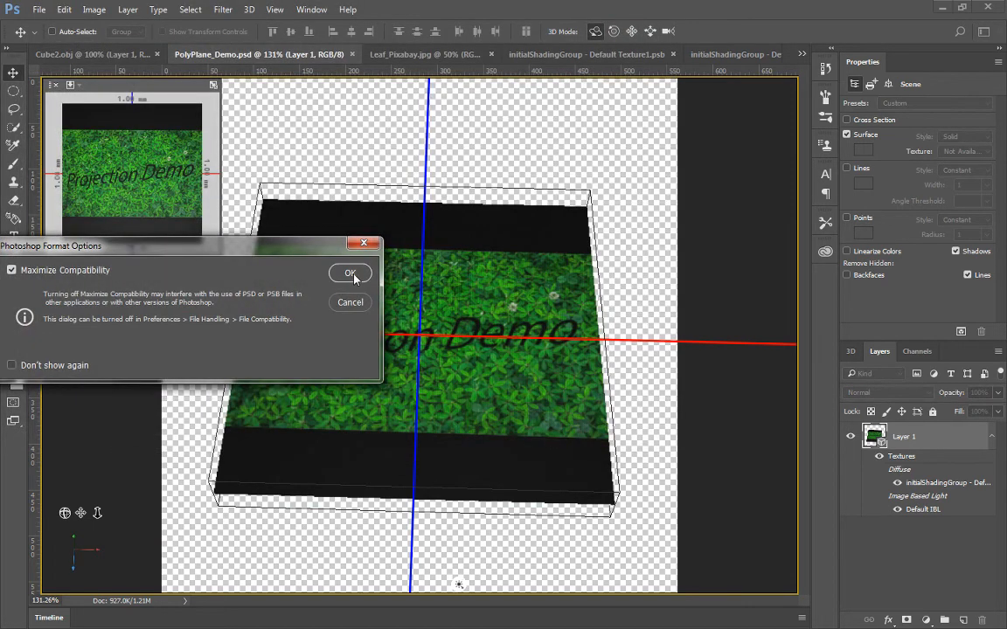
{"action": "left_click", "coordinate": [350, 274]}
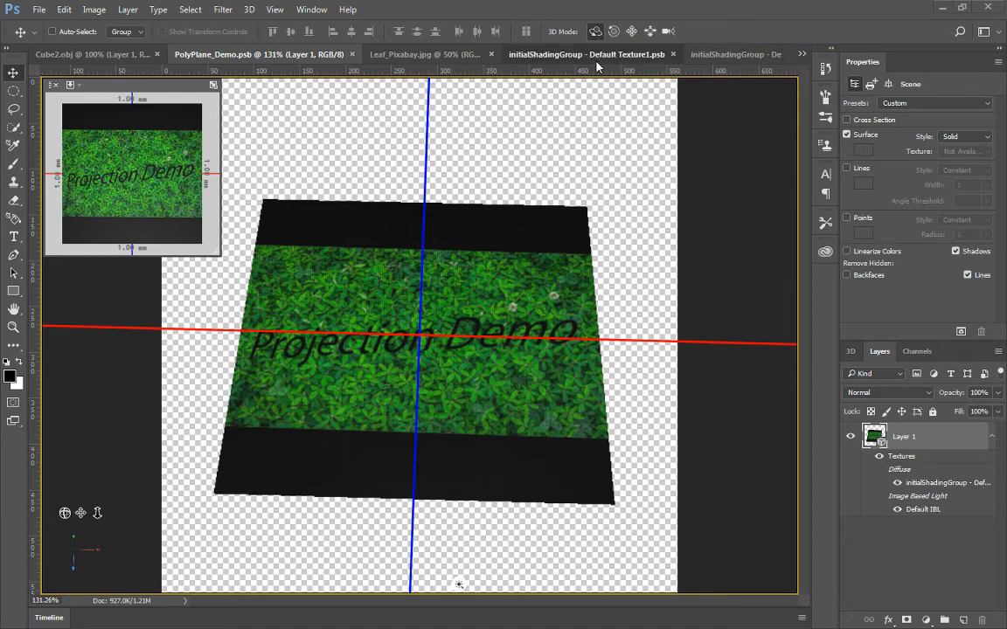
Step: Start saving a copy of the plane's diffuse texture document, choosing MCC > 3D_Modeling_1_Online > Projection_Texturing on the desktop as the destination
{"action": "left_click", "coordinate": [535, 54]}
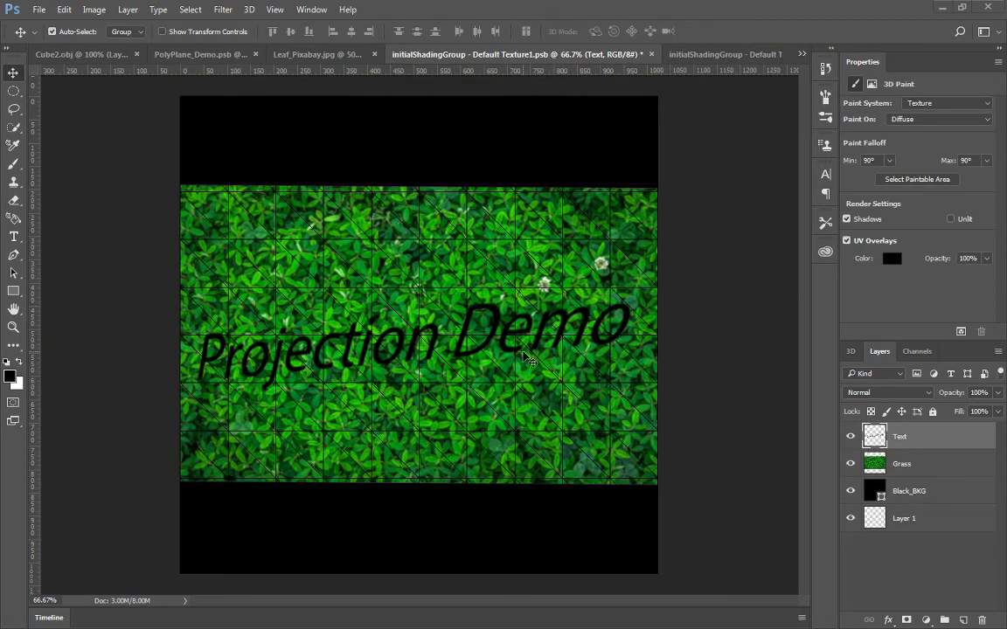
{"action": "key", "text": "ctrl+shift+s"}
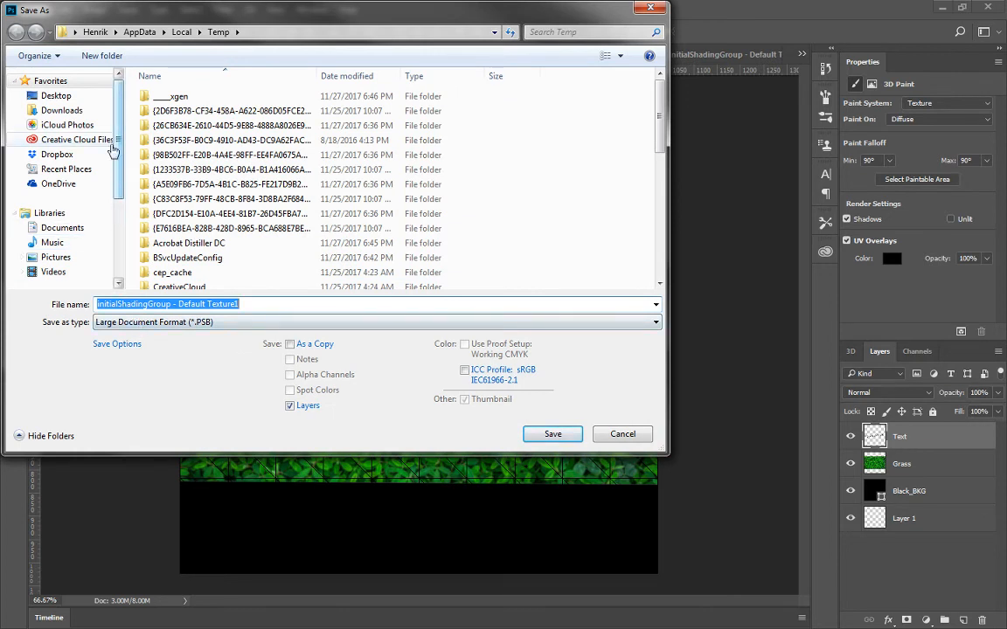
{"action": "left_click", "coordinate": [74, 96]}
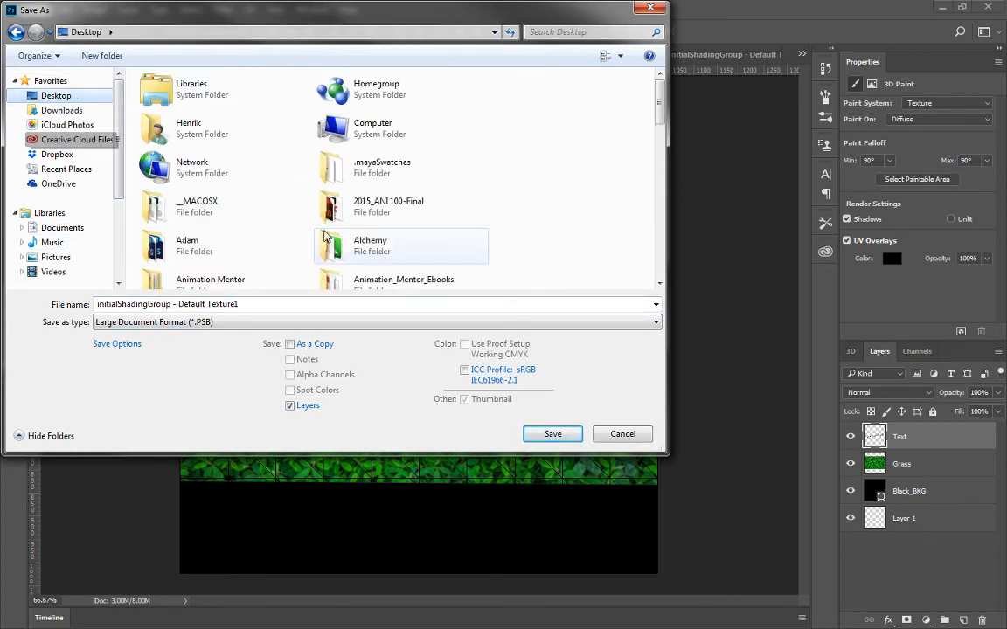
{"action": "left_click", "coordinate": [354, 208]}
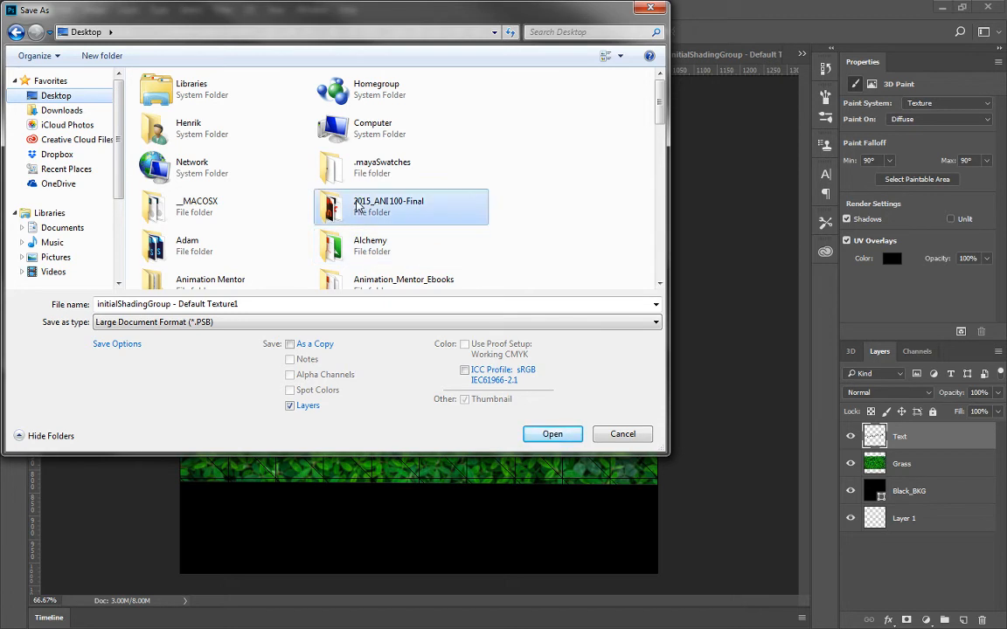
{"action": "scroll", "coordinate": [357, 220], "scroll_direction": "down", "scroll_amount": 5}
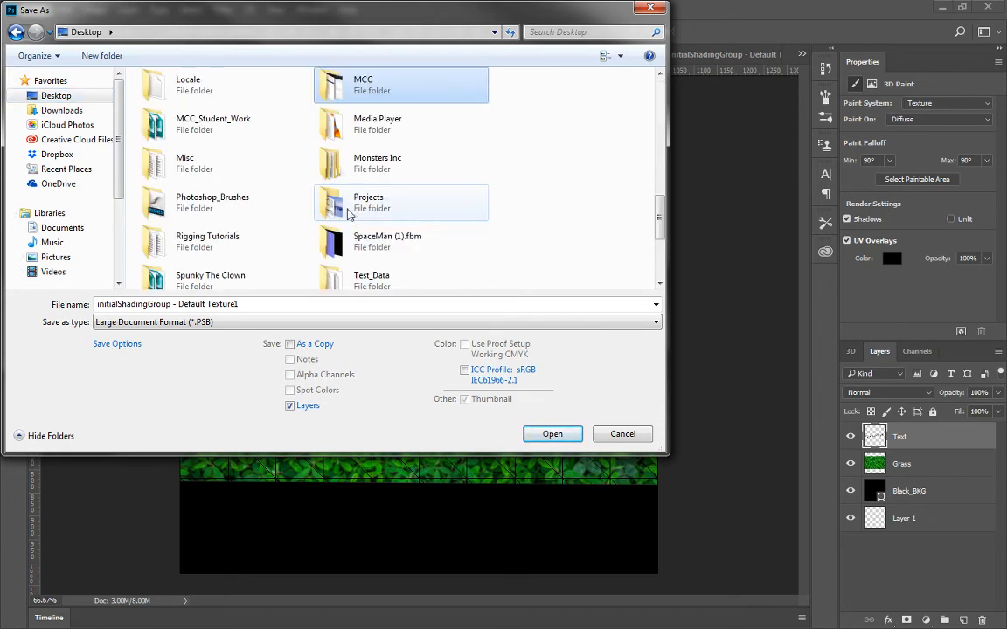
{"action": "double_click", "coordinate": [349, 87]}
{"action": "double_click", "coordinate": [343, 98]}
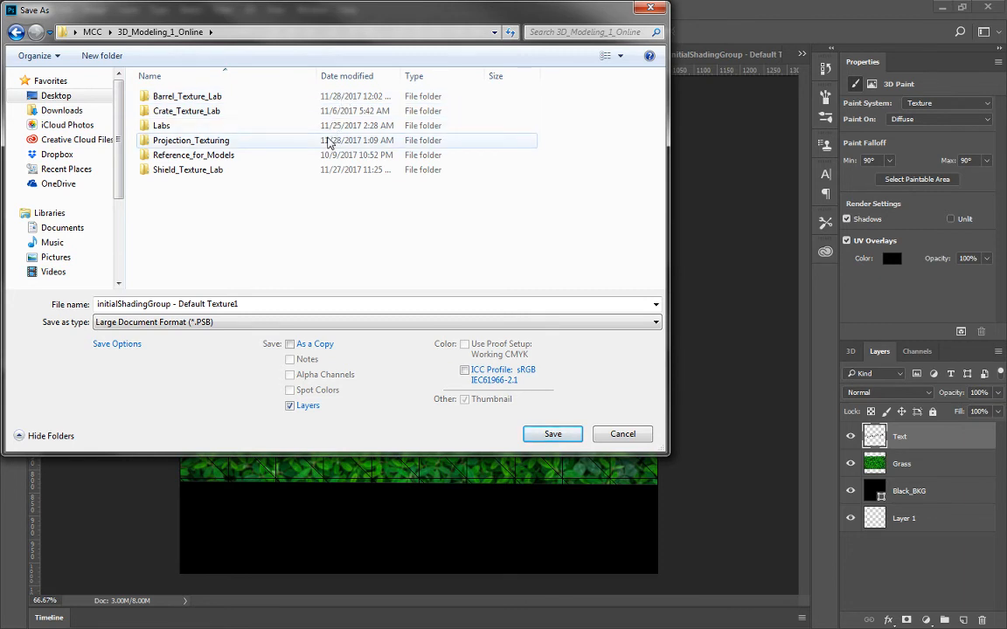
{"action": "double_click", "coordinate": [331, 142]}
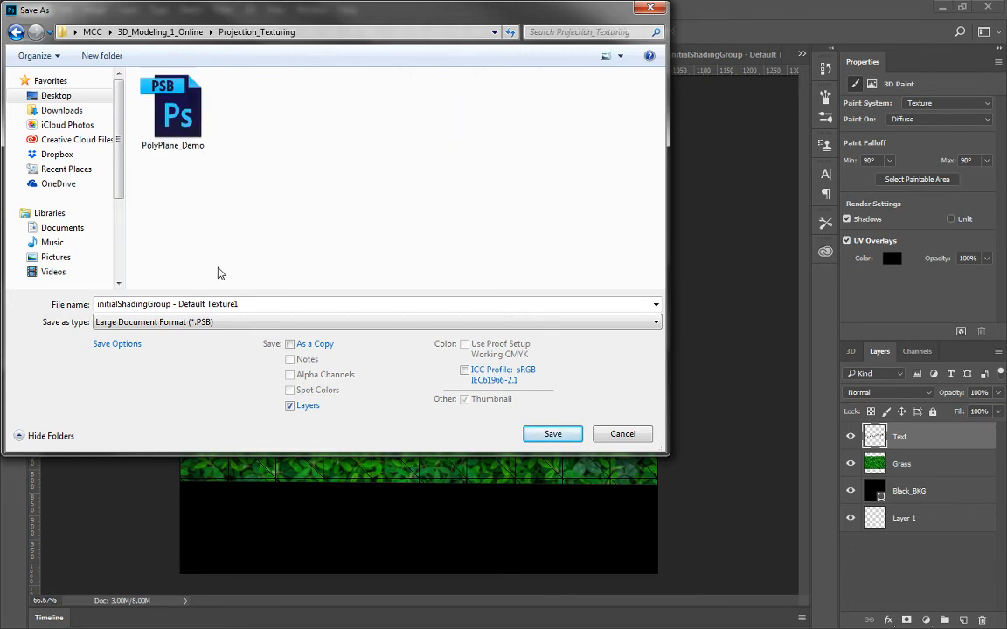
Step: Export the texture as a Targa file named Projection_Demo at 24 bits/pixel
{"action": "left_click", "coordinate": [200, 322]}
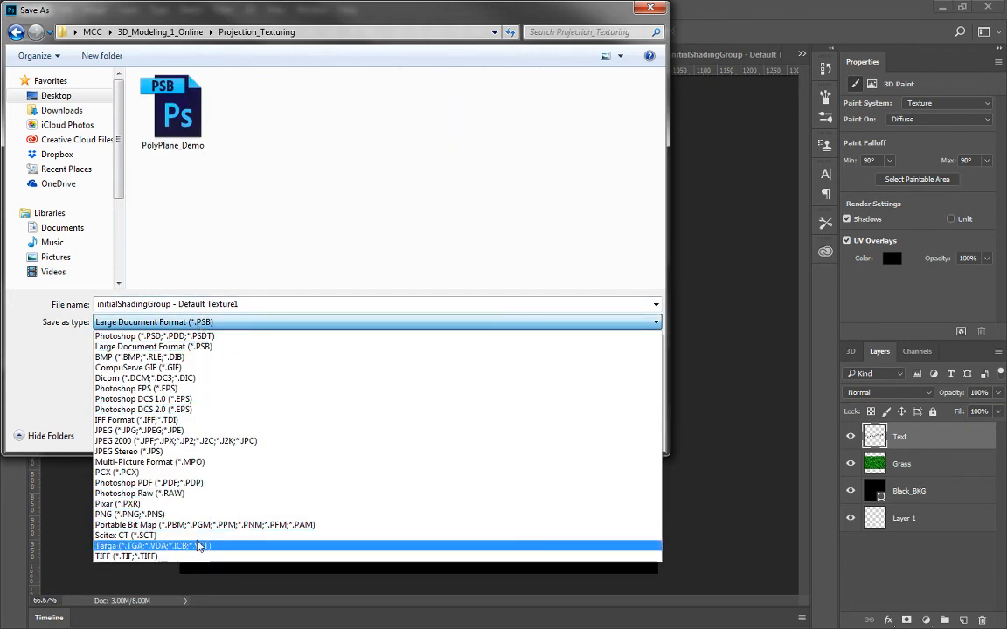
{"action": "left_click", "coordinate": [199, 543]}
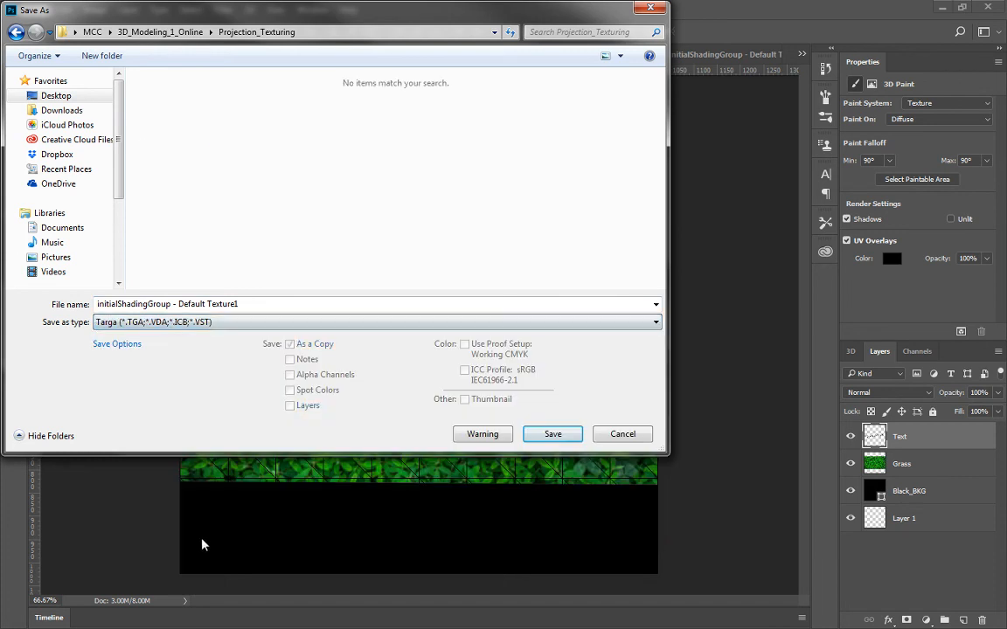
{"action": "left_click", "coordinate": [263, 308]}
{"action": "type", "text": "Projection_D"}
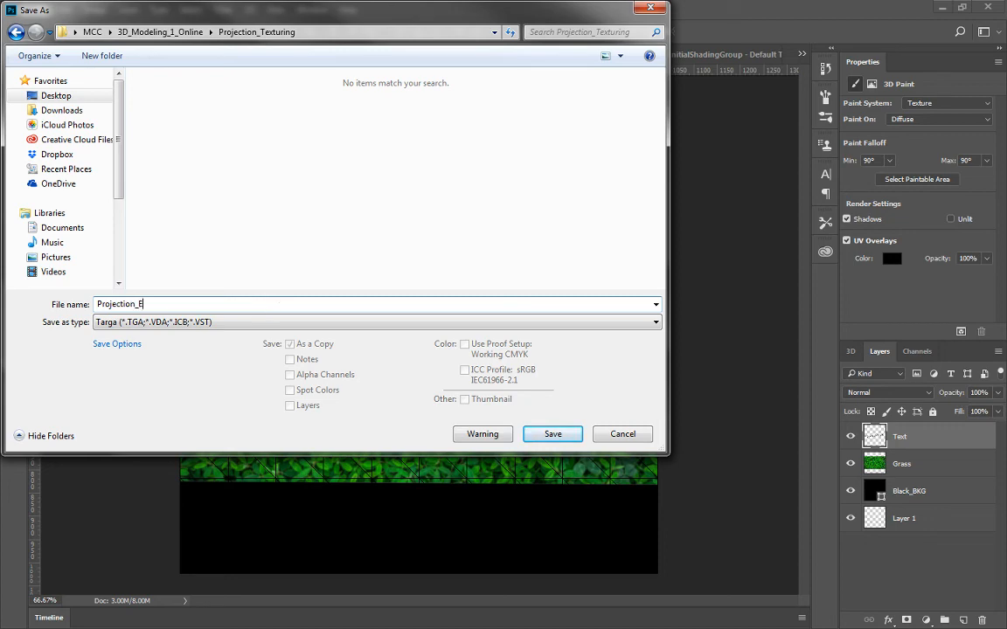
{"action": "type", "text": "emo"}
{"action": "key", "text": "Return"}
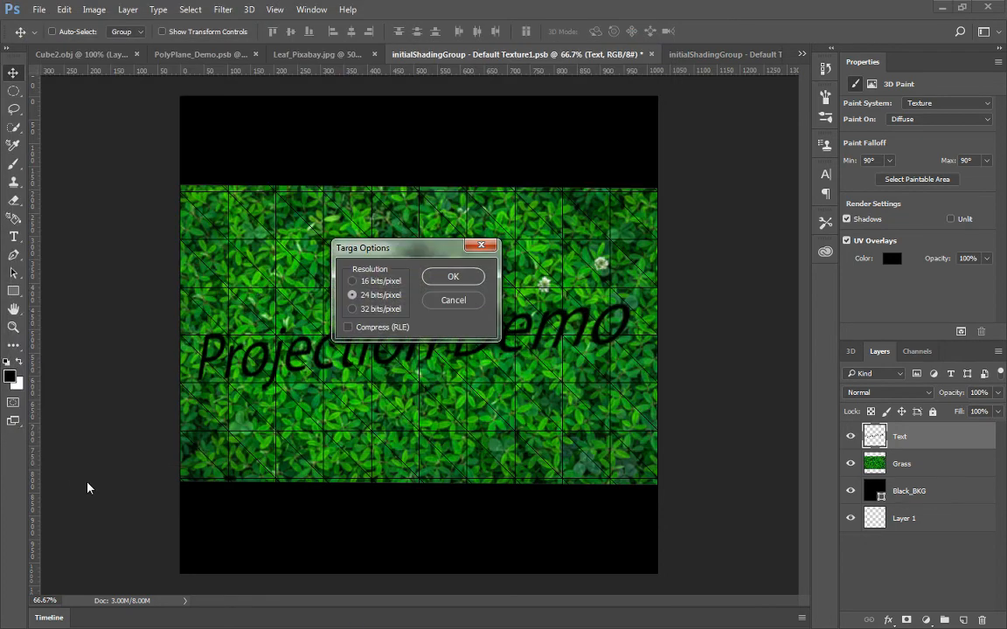
{"action": "left_click", "coordinate": [425, 280]}
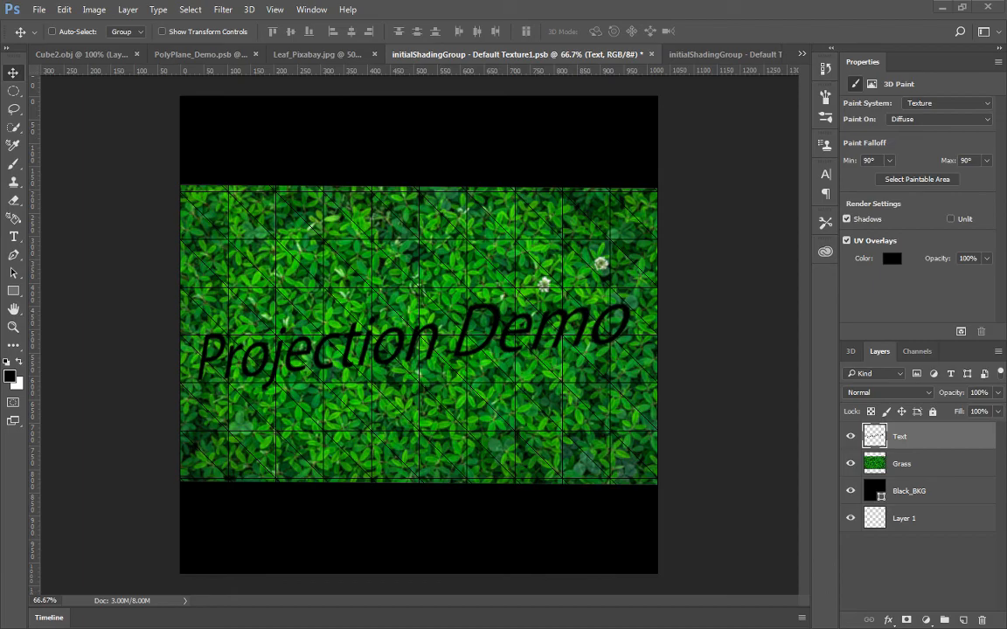
Step: Switch to Maya, delete the cube and create a polygon plane
{"action": "key", "text": "alt+Tab"}
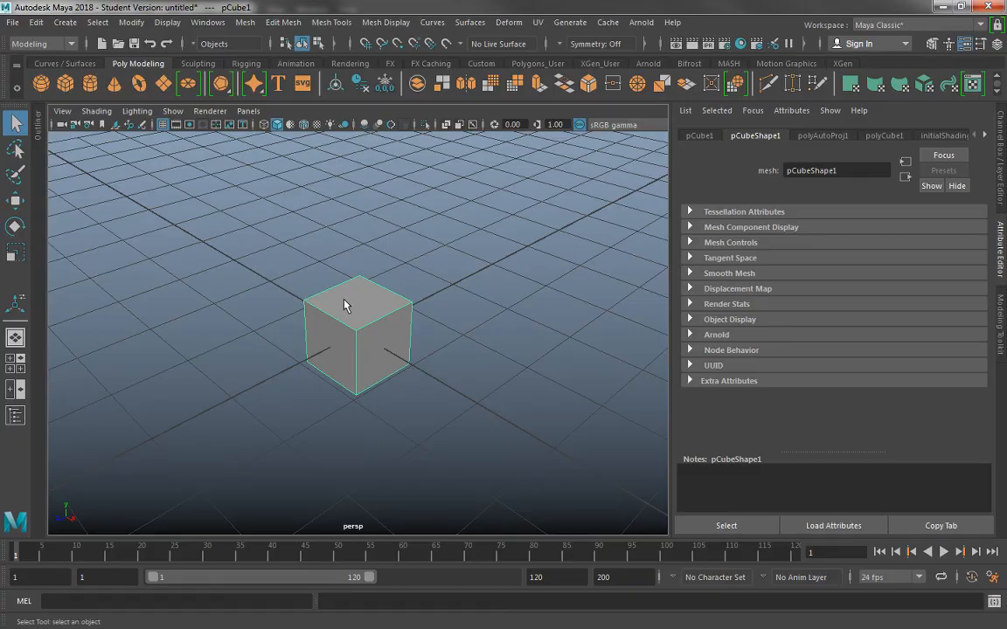
{"action": "key", "text": "Delete"}
{"action": "left_click", "coordinate": [167, 88]}
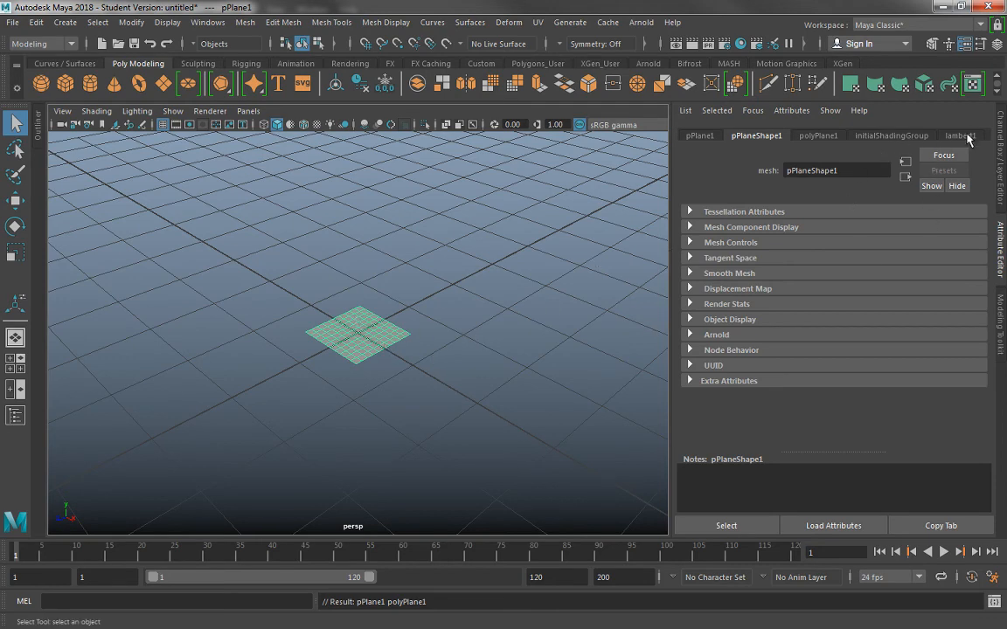
Step: Connect a File texture to lambert1's Color and load Projection_Demo.tga from the Projection_Texturing folder
{"action": "left_click", "coordinate": [964, 137]}
{"action": "left_click", "coordinate": [963, 292]}
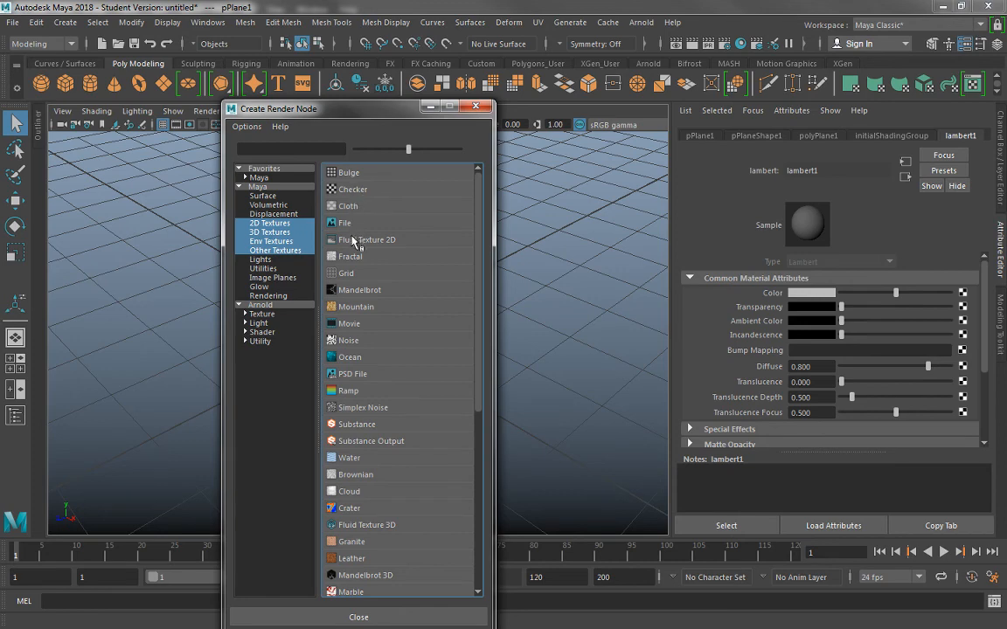
{"action": "left_click", "coordinate": [348, 226]}
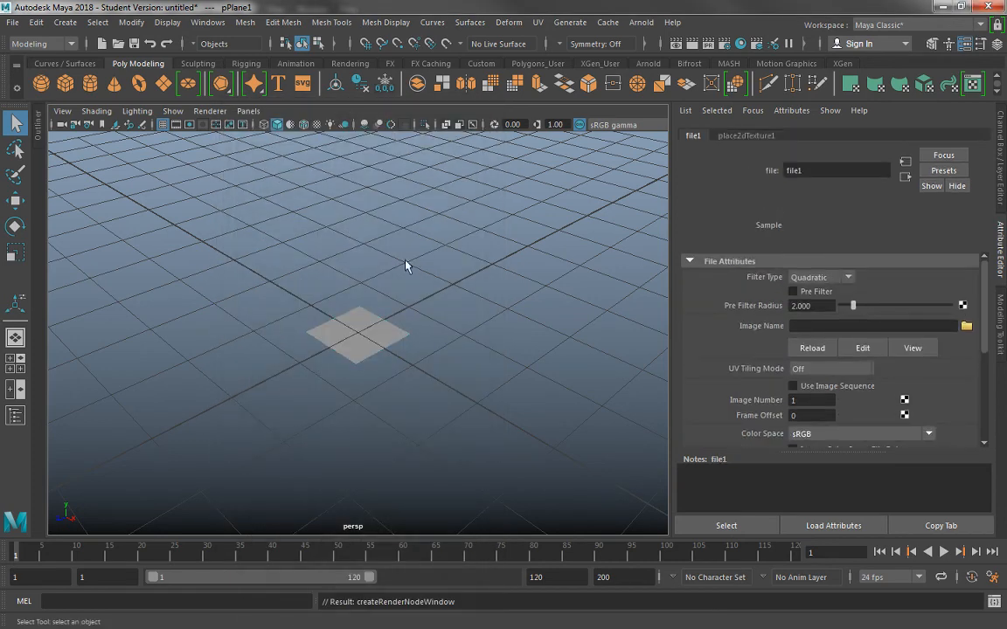
{"action": "left_click", "coordinate": [966, 327]}
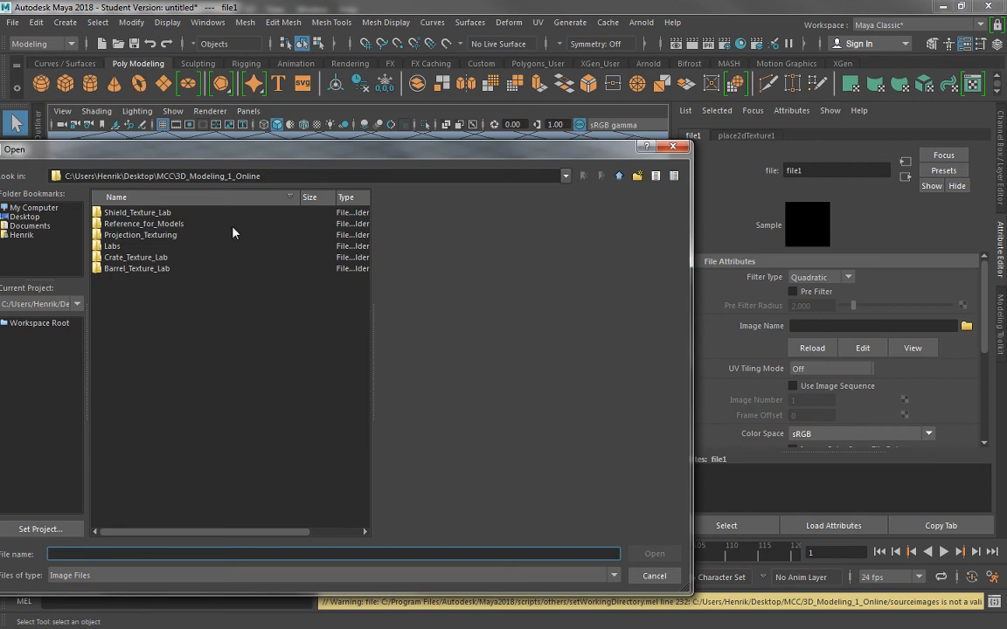
{"action": "double_click", "coordinate": [162, 234]}
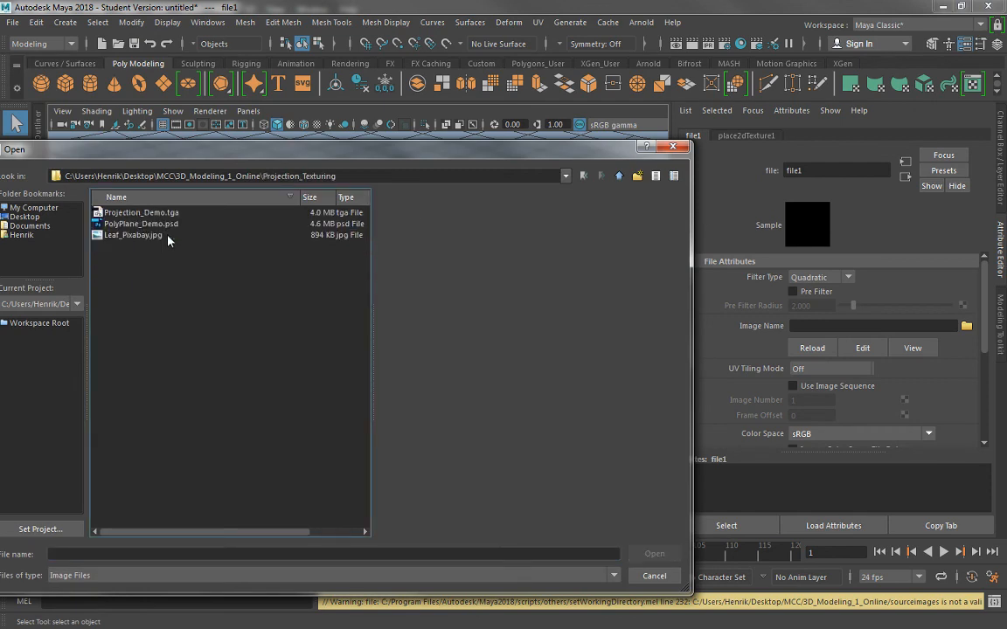
{"action": "left_click", "coordinate": [141, 213]}
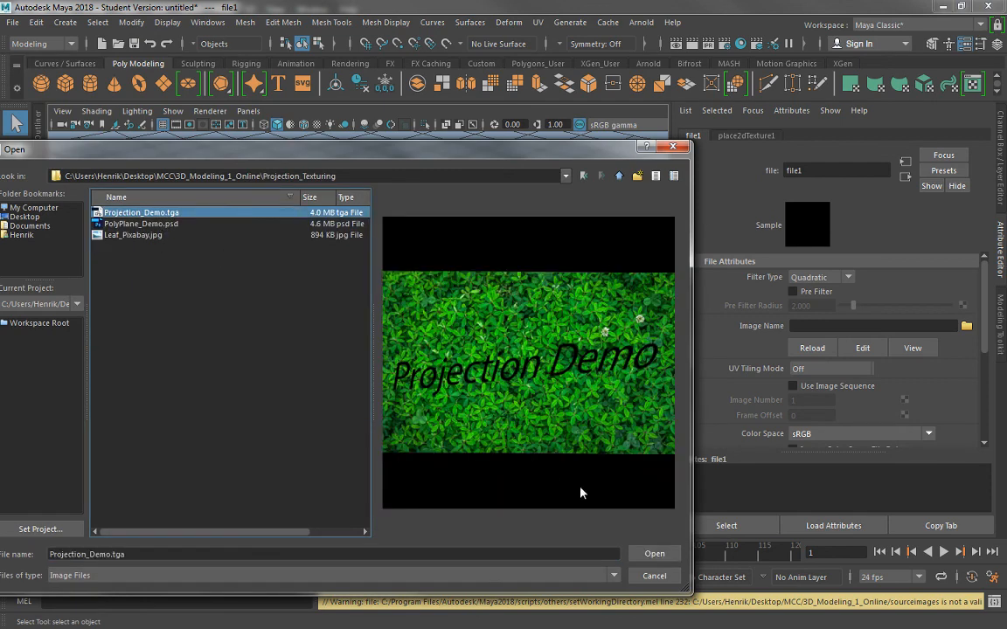
{"action": "left_click", "coordinate": [653, 554]}
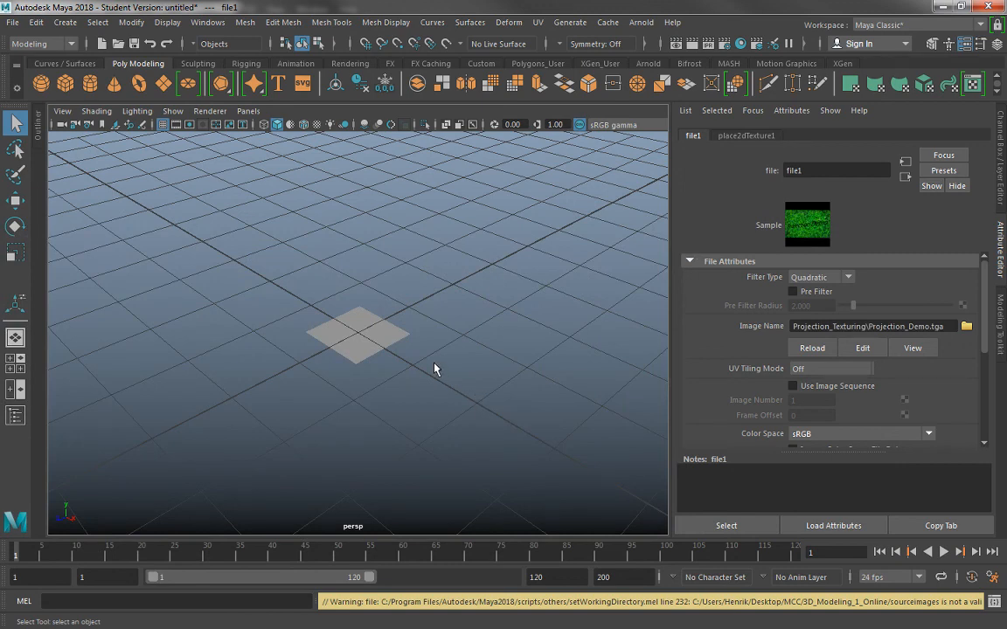
Step: Turn on textured display, frame the plane and inspect its projected texture from another angle with nothing selected
{"action": "key", "text": "6"}
{"action": "left_click", "coordinate": [369, 343]}
{"action": "key", "text": "f"}
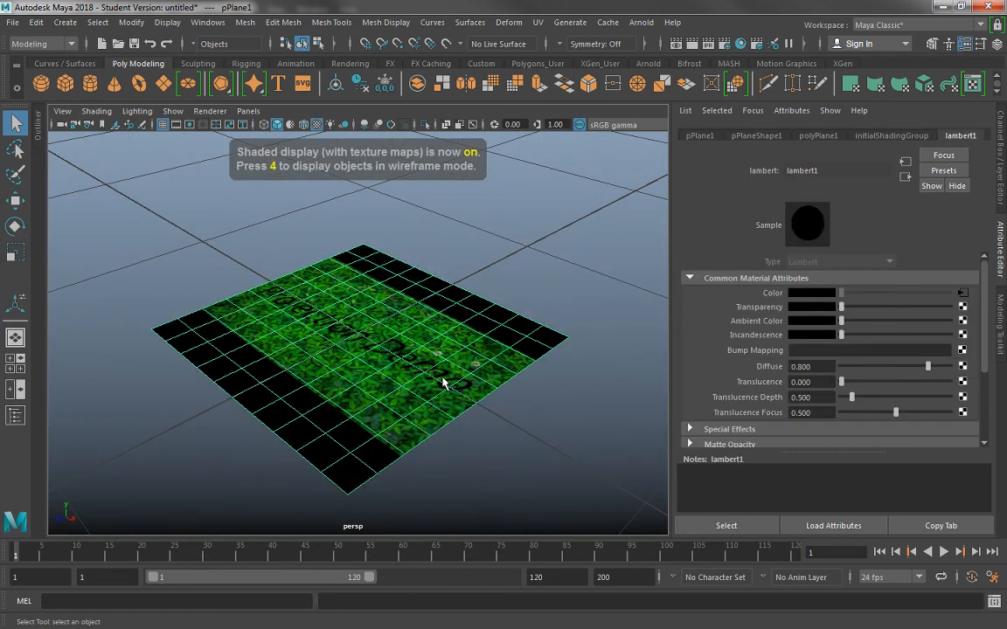
{"action": "left_click", "coordinate": [496, 210]}
{"action": "mouse_move", "coordinate": [371, 277]}
{"action": "left_mouse_down"}
{"action": "mouse_move", "coordinate": [452, 292]}
{"action": "mouse_move", "coordinate": [373, 290]}
{"action": "mouse_move", "coordinate": [390, 270]}
{"action": "mouse_move", "coordinate": [432, 280]}
{"action": "mouse_move", "coordinate": [431, 326]}
{"action": "mouse_move", "coordinate": [333, 276]}
{"action": "mouse_move", "coordinate": [370, 354]}
{"action": "mouse_move", "coordinate": [359, 279]}
{"action": "mouse_move", "coordinate": [387, 378]}
{"action": "mouse_move", "coordinate": [471, 440]}
{"action": "mouse_move", "coordinate": [430, 406]}
{"action": "mouse_move", "coordinate": [424, 353]}
{"action": "mouse_move", "coordinate": [356, 334]}
{"action": "mouse_move", "coordinate": [373, 319]}
{"action": "mouse_move", "coordinate": [346, 363]}
{"action": "mouse_move", "coordinate": [386, 359]}
{"action": "mouse_move", "coordinate": [346, 384]}
{"action": "mouse_move", "coordinate": [317, 349]}
{"action": "mouse_move", "coordinate": [333, 386]}
{"action": "mouse_move", "coordinate": [355, 405]}
{"action": "mouse_move", "coordinate": [339, 382]}
{"action": "mouse_move", "coordinate": [378, 318]}
{"action": "mouse_move", "coordinate": [367, 354]}
{"action": "mouse_move", "coordinate": [350, 336]}
{"action": "left_mouse_up"}
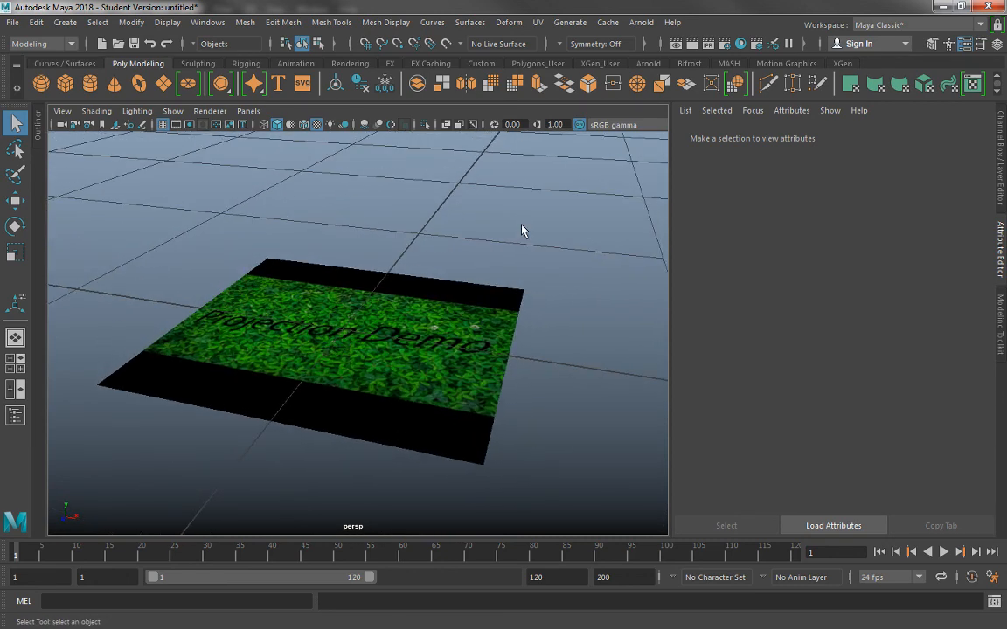